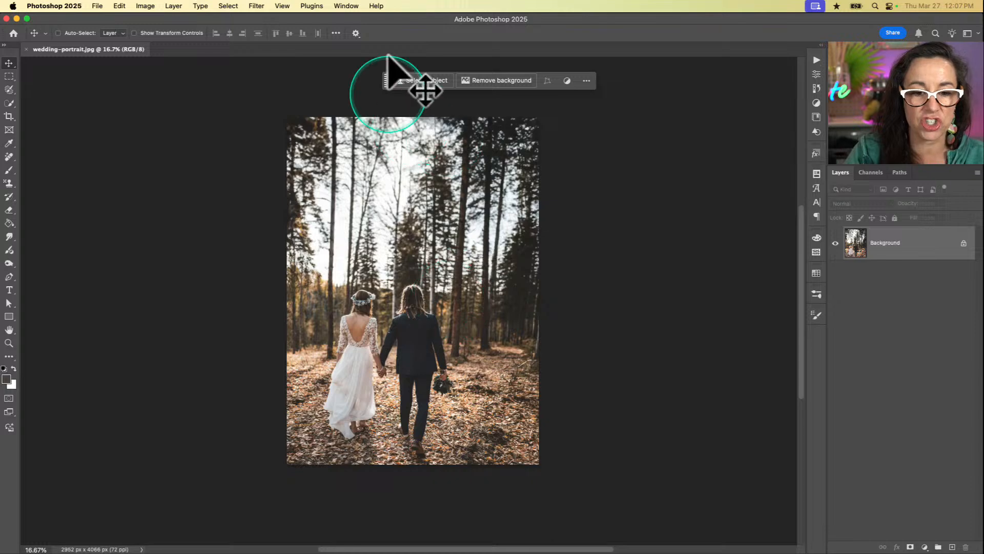
Move the contextual task bar off the image area to the space above the canvas.
{"action": "left_click_drag", "start_coordinate": [386, 80], "coordinate": [589, 38]}
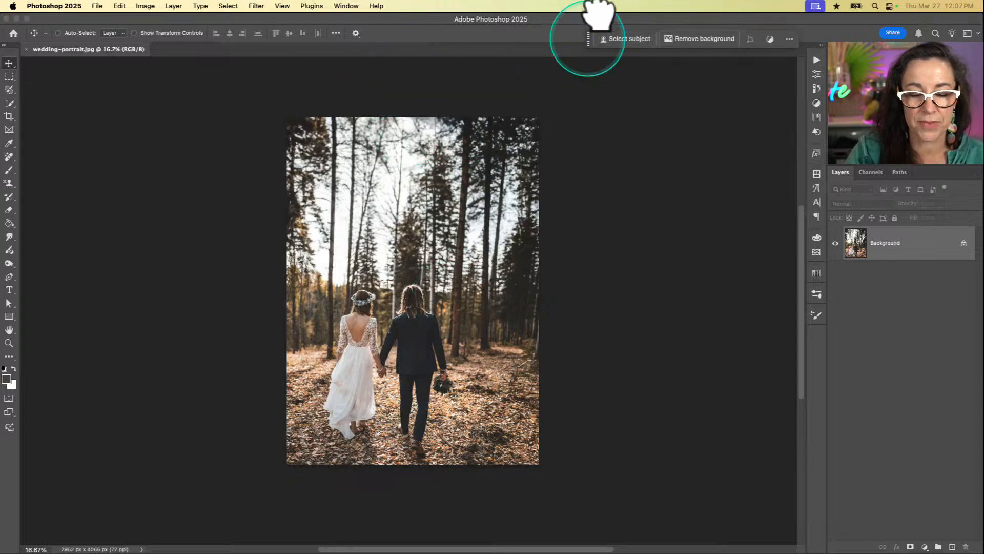
{"action": "scroll", "coordinate": [430, 205], "scroll_direction": "up", "scroll_amount": 2}
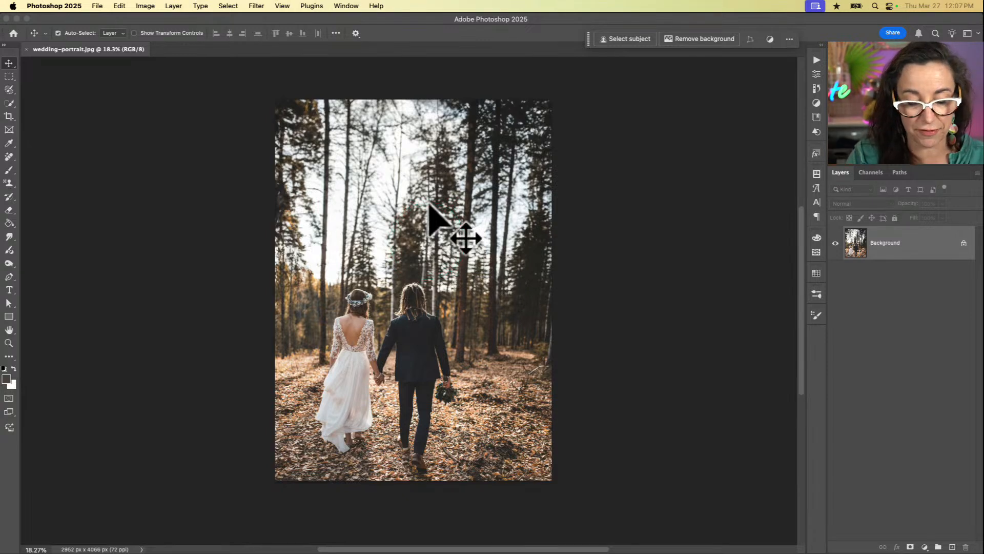
Create a new white portrait document 4 inches wide and 5 inches high at 300 pixels/inch in RGB Color.
{"action": "key", "text": "super+n"}
{"action": "left_click", "coordinate": [258, 225]}
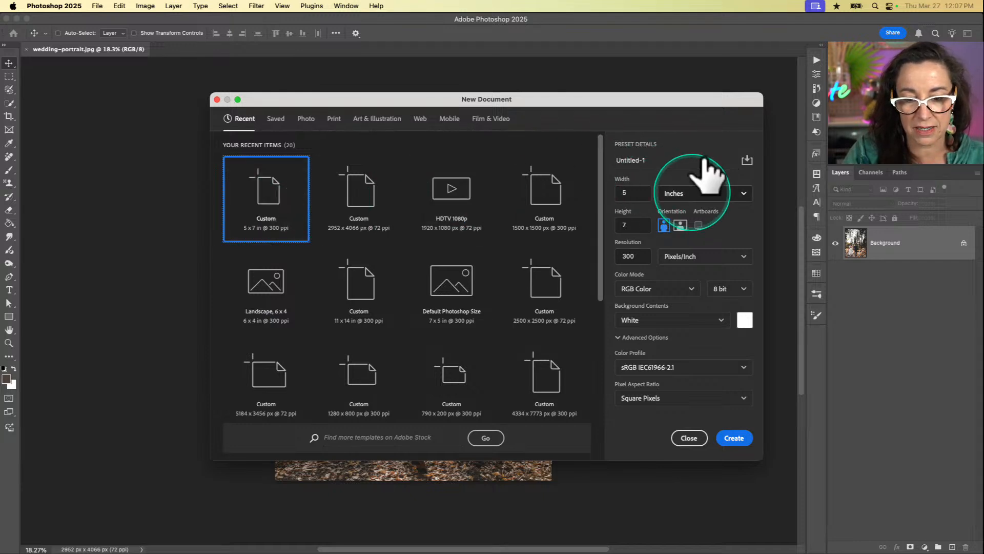
{"action": "double_click", "coordinate": [626, 192]}
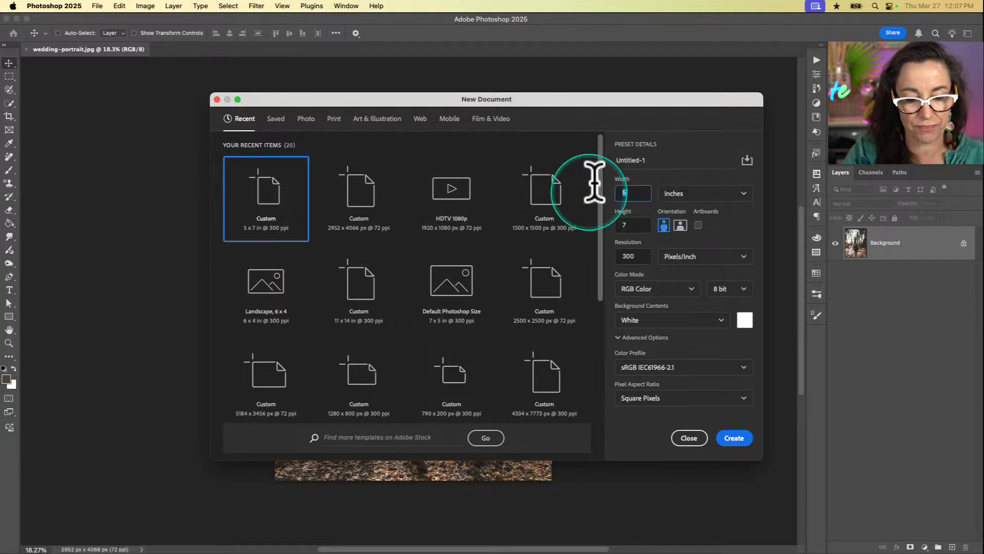
{"action": "type", "text": "4"}
{"action": "key", "text": "Tab"}
{"action": "type", "text": "5"}
{"action": "left_click", "coordinate": [638, 255]}
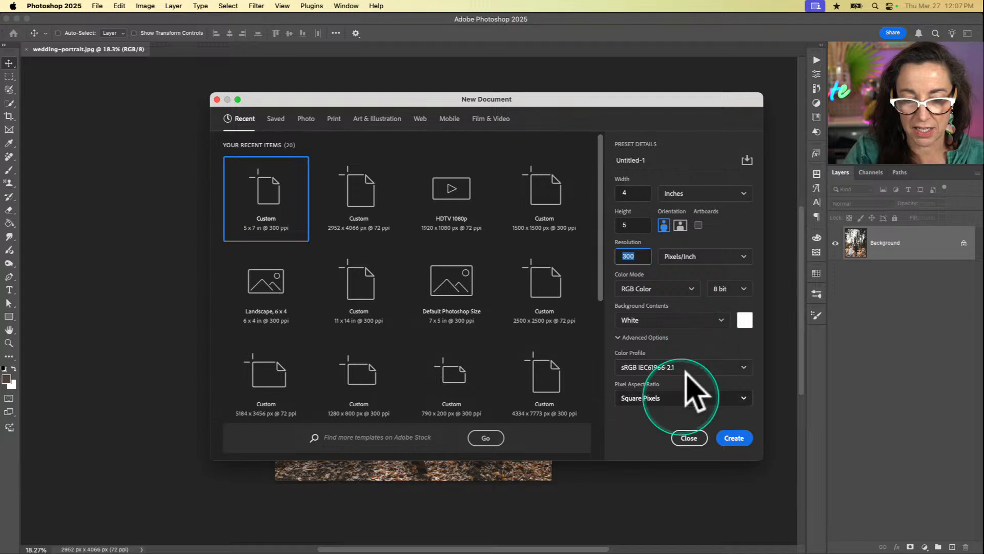
{"action": "scroll", "coordinate": [728, 364], "scroll_direction": "down", "scroll_amount": 5}
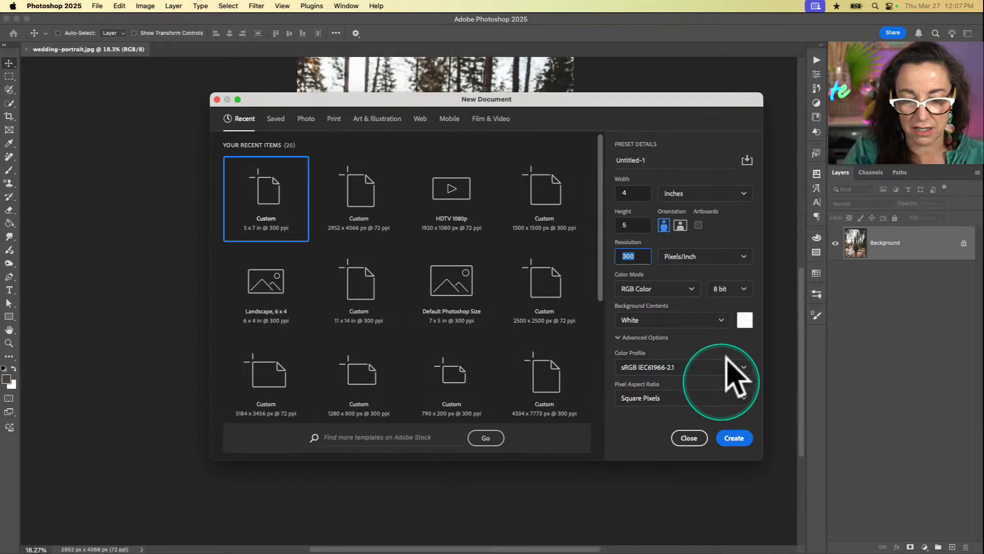
{"action": "left_click", "coordinate": [734, 438]}
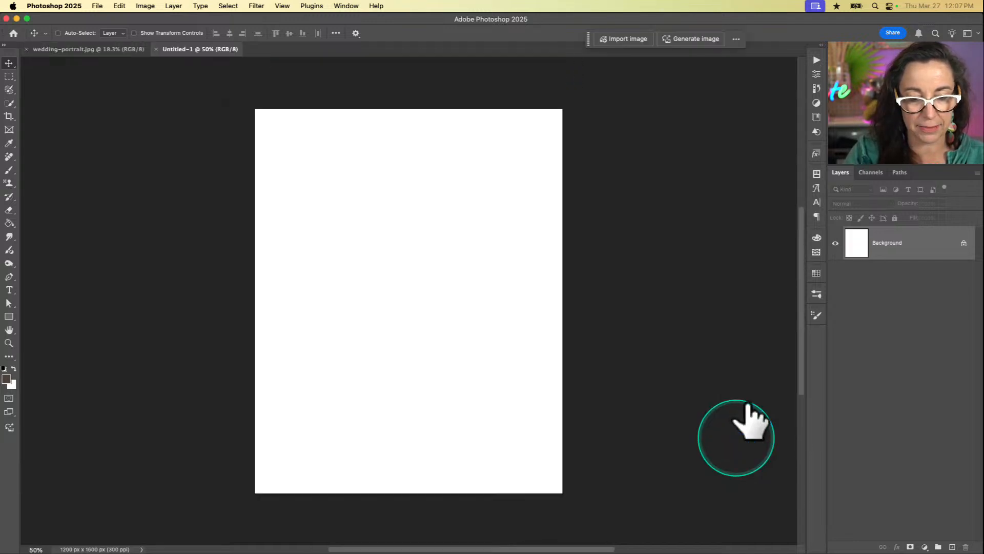
{"action": "scroll", "coordinate": [613, 330], "scroll_direction": "right", "scroll_amount": 2}
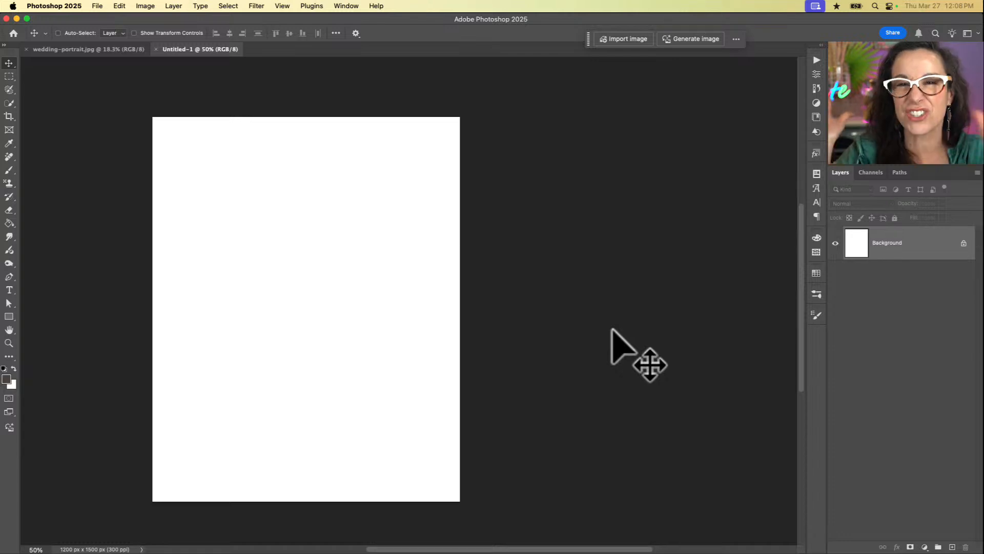
Copy the entire wedding-portrait.jpg image and paste it into the new 4 × 5 inch document.
{"action": "left_click", "coordinate": [126, 49]}
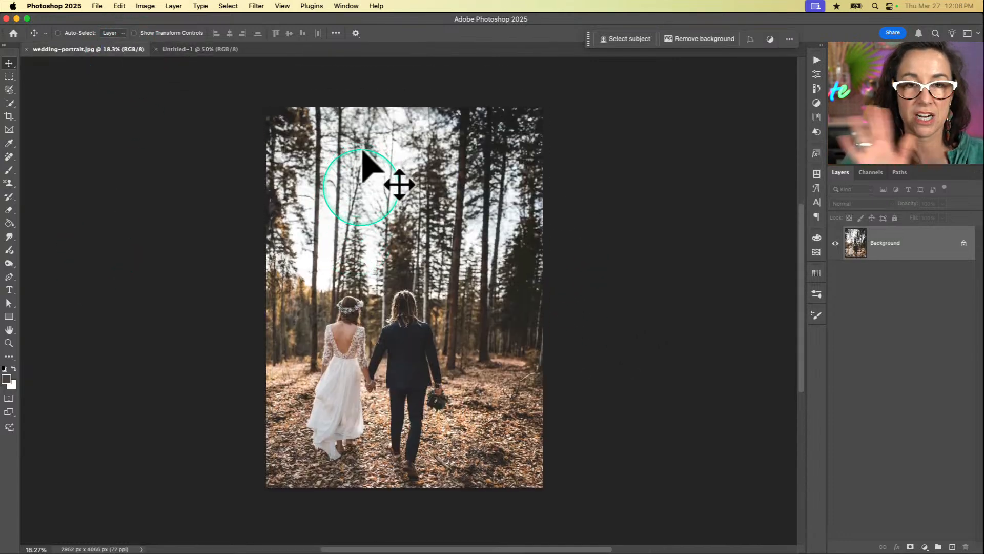
{"action": "key", "text": "super+a"}
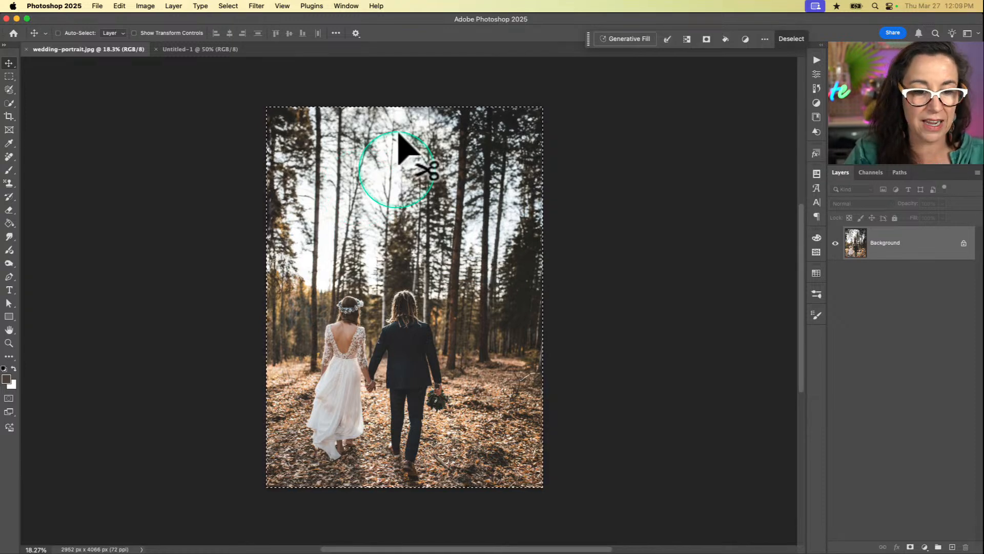
{"action": "left_click", "coordinate": [223, 49]}
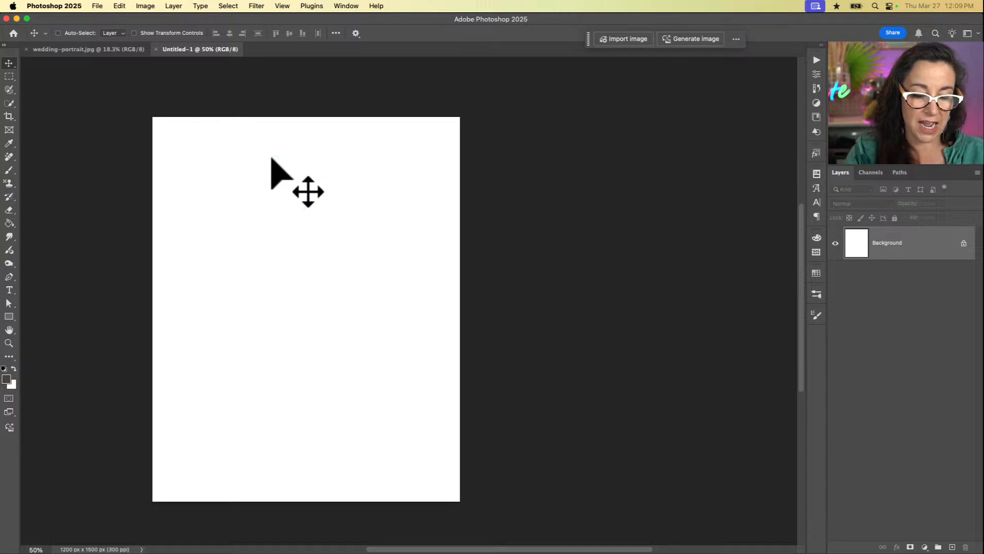
{"action": "key", "text": "super+v"}
{"action": "left_click_drag", "start_coordinate": [810, 259], "coordinate": [430, 357]}
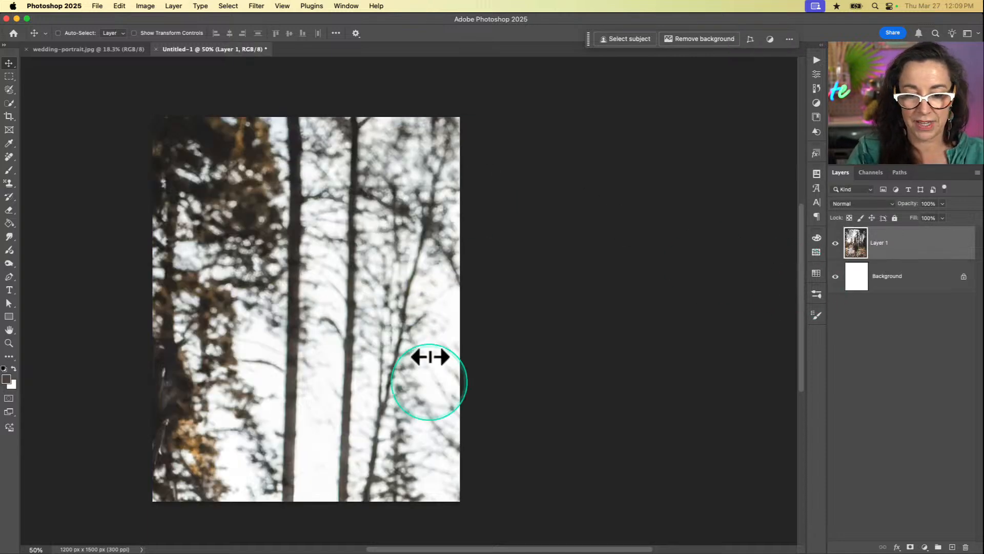
Convert the pasted photo layer to a smart object.
{"action": "right_click", "coordinate": [919, 228]}
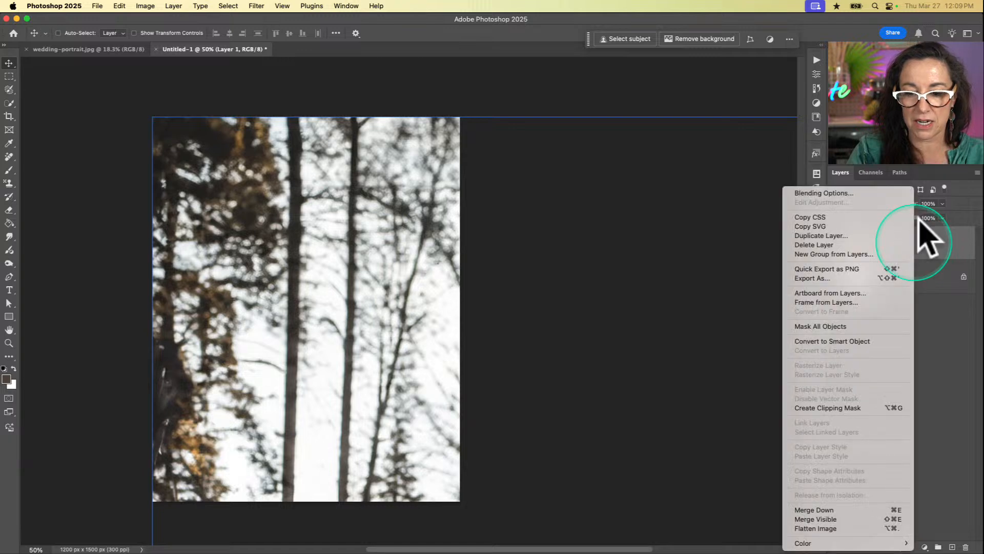
{"action": "left_click", "coordinate": [872, 341]}
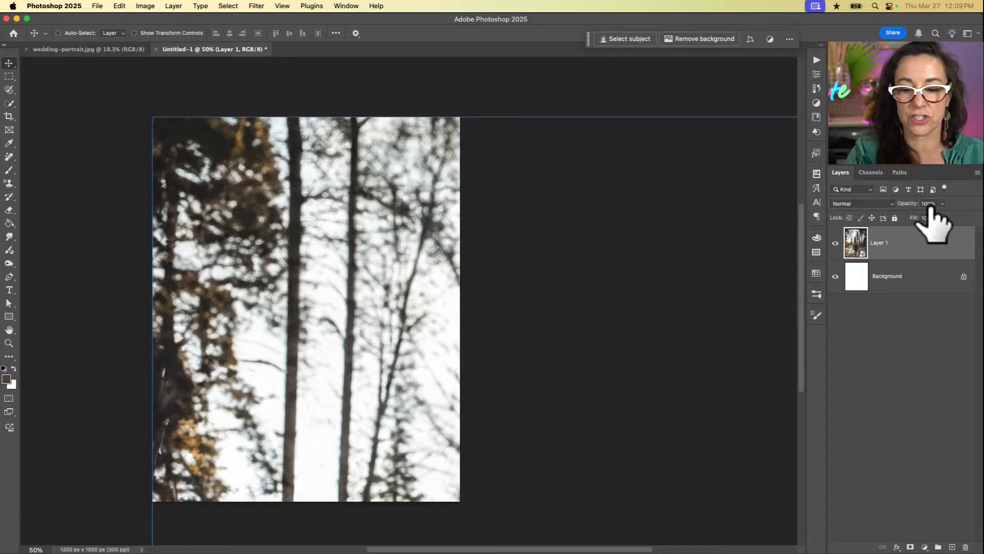
{"action": "left_click_drag", "start_coordinate": [878, 229], "coordinate": [863, 238]}
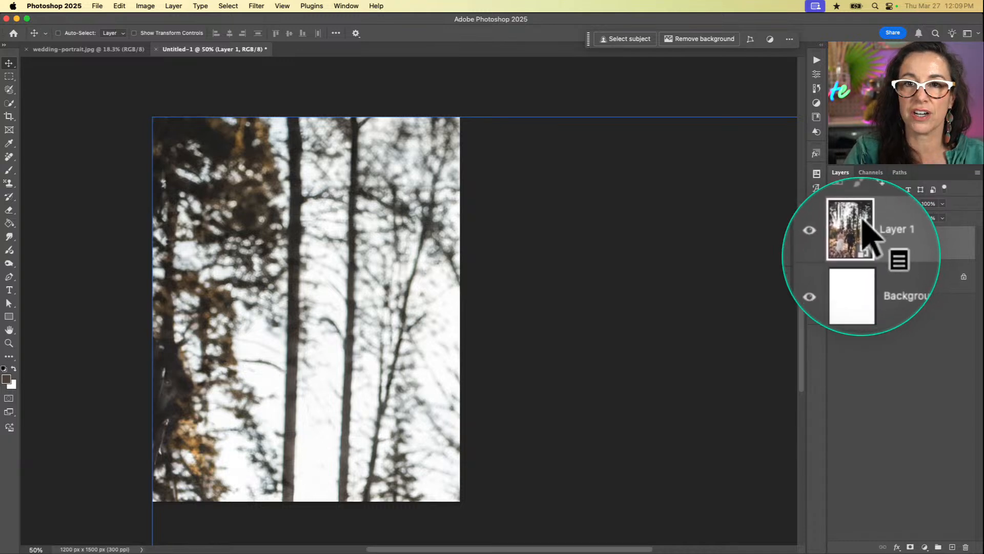
Scale the wedding photo proportionally to about 42.75% and position it so the couple is framed and the photo fills the canvas.
{"action": "key", "text": "super+t"}
{"action": "left_click_drag", "start_coordinate": [153, 116], "coordinate": [355, 396]}
{"action": "left_click_drag", "start_coordinate": [582, 466], "coordinate": [370, 102]}
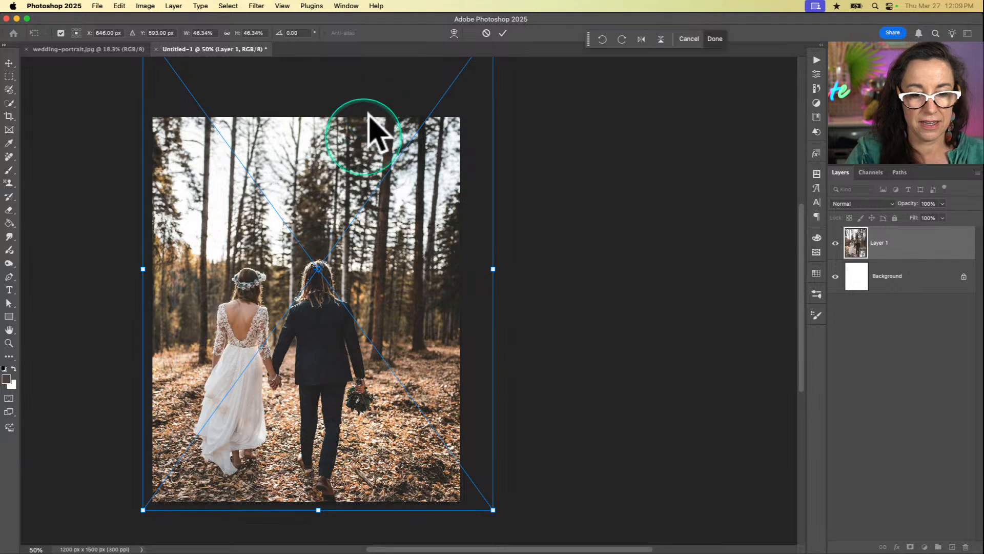
{"action": "scroll", "coordinate": [373, 121], "scroll_direction": "up", "scroll_amount": 2}
{"action": "key", "text": "super+minus"}
{"action": "left_click_drag", "start_coordinate": [464, 144], "coordinate": [446, 168]}
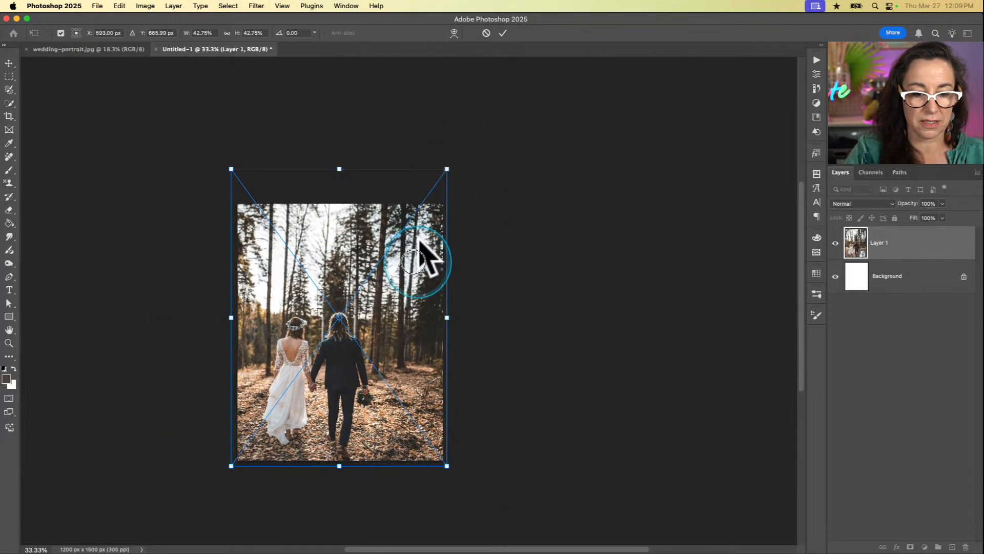
{"action": "double_click", "coordinate": [415, 251]}
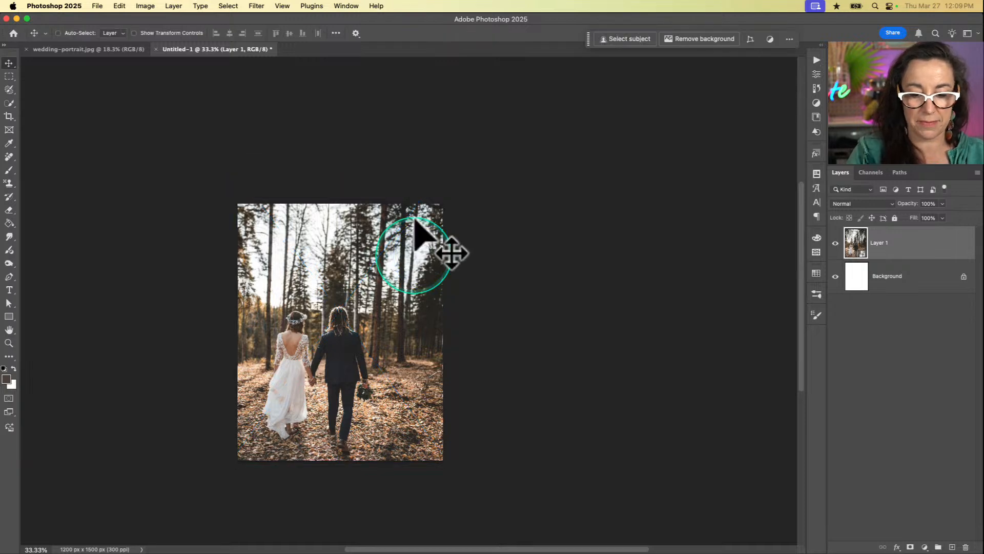
{"action": "key", "text": "super+equal"}
{"action": "scroll", "coordinate": [415, 220], "scroll_direction": "down", "scroll_amount": 2}
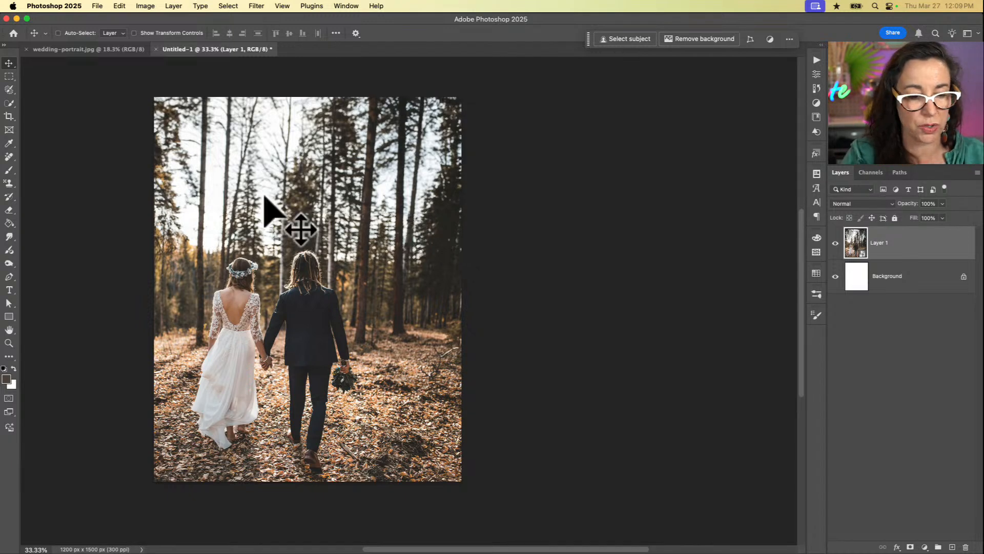
Draw an unfilled, white-stroked rectangle of about 1204 × 1501 px around the canvas edges and widen its stroke to about 56.53 px.
{"action": "left_click", "coordinate": [9, 315]}
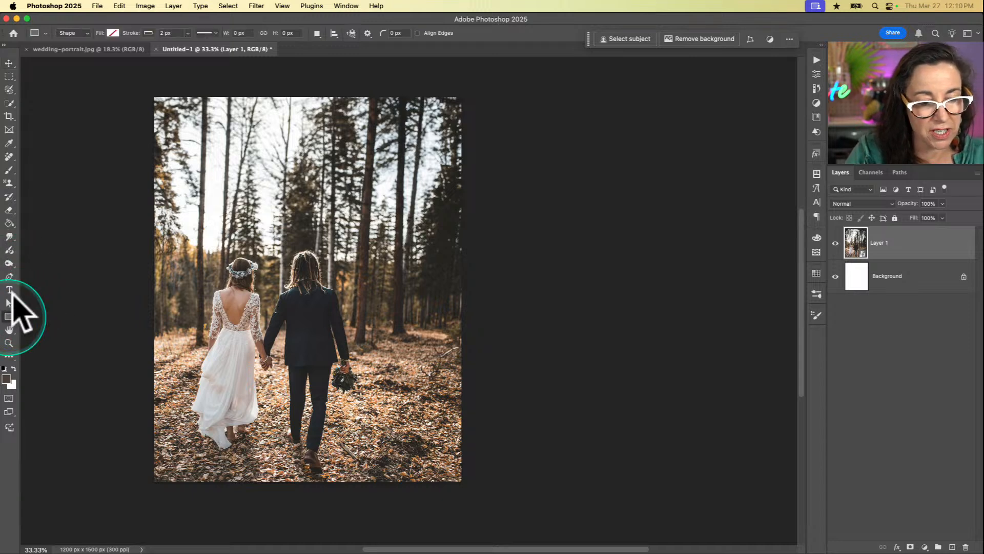
{"action": "right_click", "coordinate": [9, 315]}
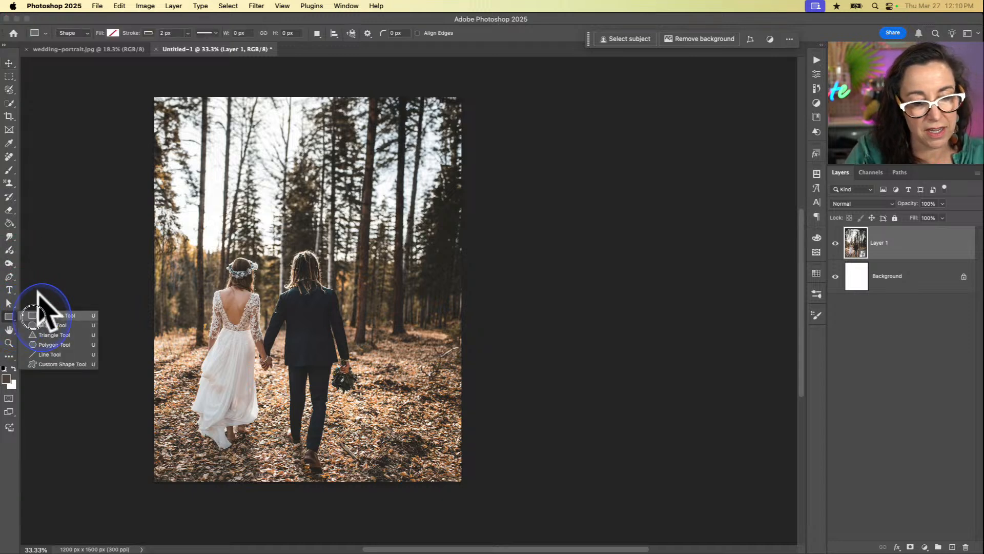
{"action": "left_click", "coordinate": [32, 315]}
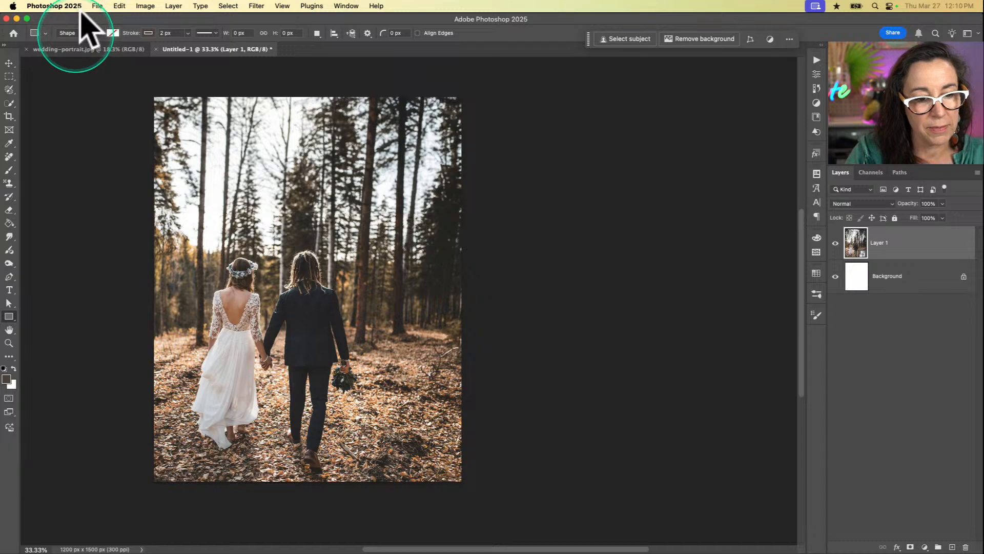
{"action": "left_click", "coordinate": [149, 33]}
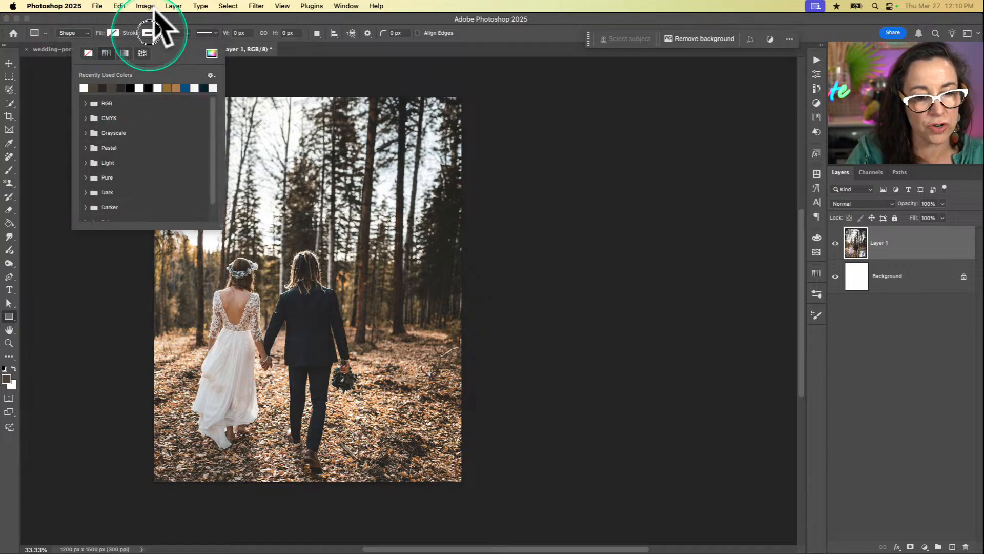
{"action": "left_click", "coordinate": [148, 33]}
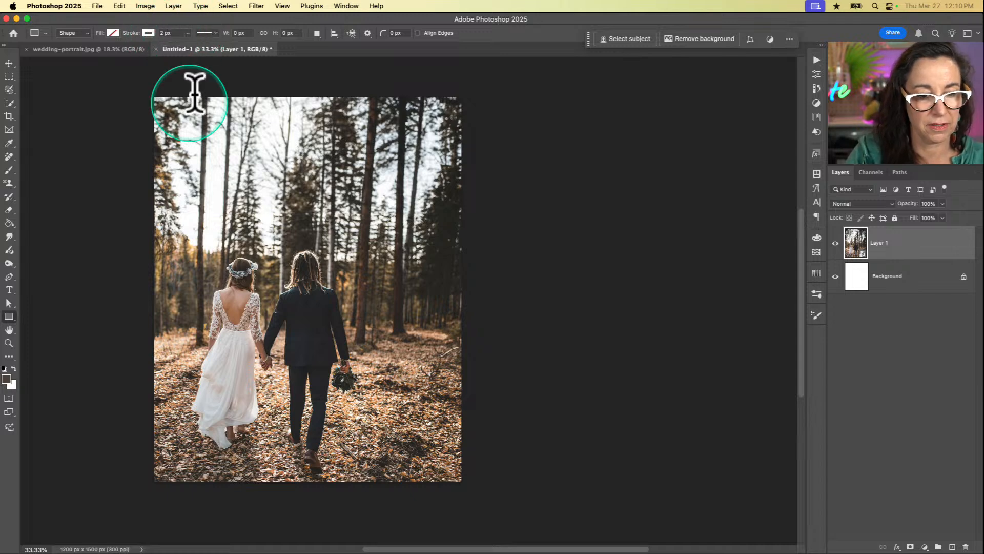
{"action": "left_click_drag", "start_coordinate": [154, 96], "coordinate": [472, 453]}
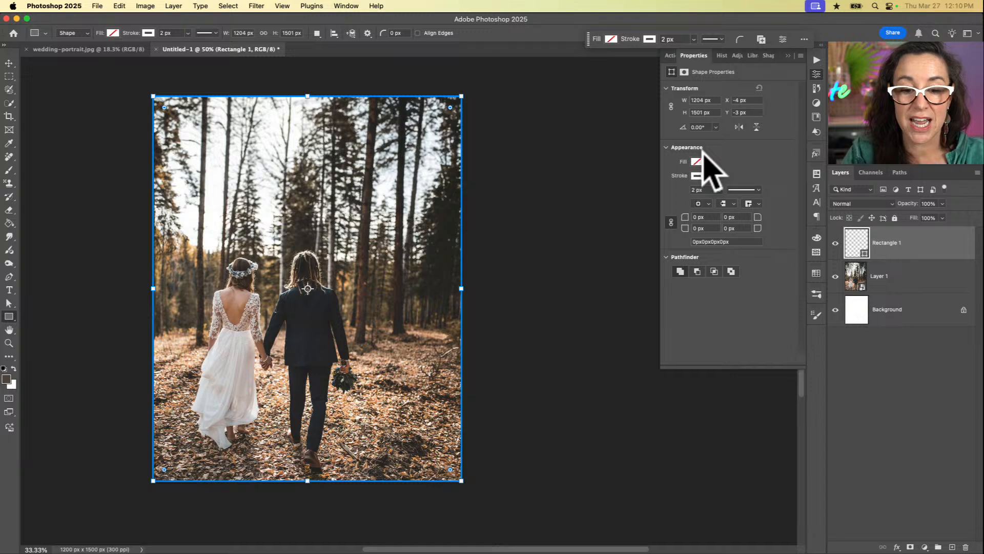
{"action": "left_click_drag", "start_coordinate": [700, 163], "coordinate": [734, 178]}
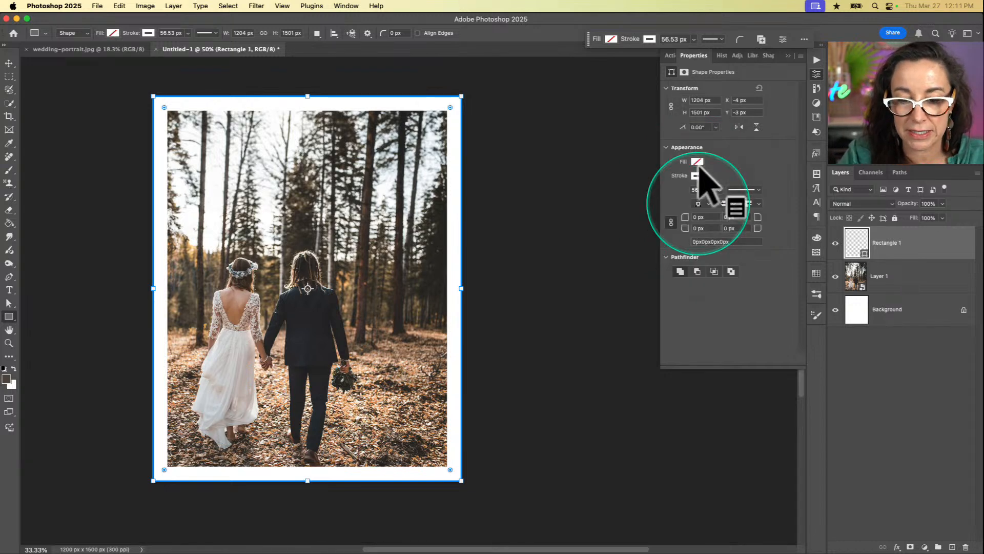
Try the rectangle's stroke aligned outside with the frame resized to about 1147 × 1420 px, undo the resize and restore inside alignment.
{"action": "left_click", "coordinate": [698, 203]}
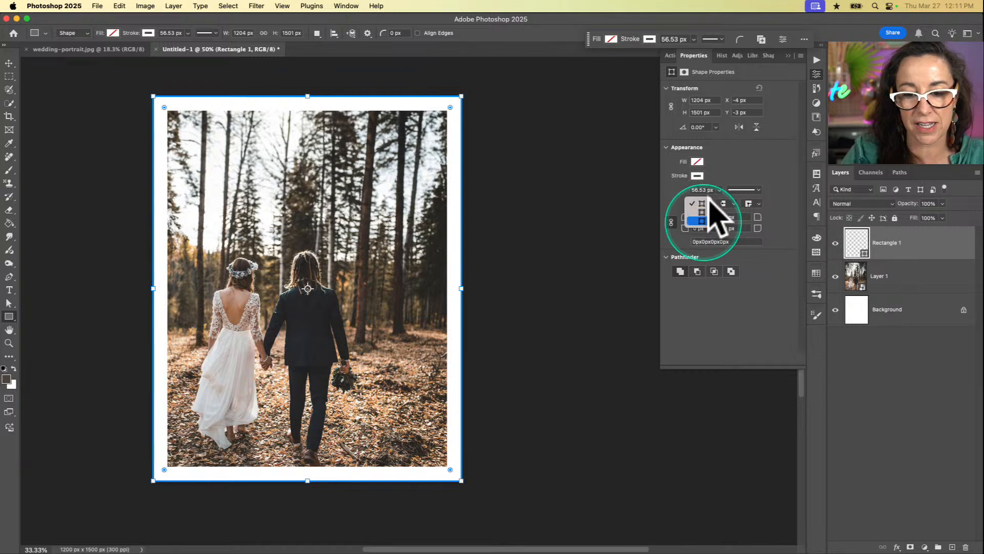
{"action": "left_click", "coordinate": [700, 221]}
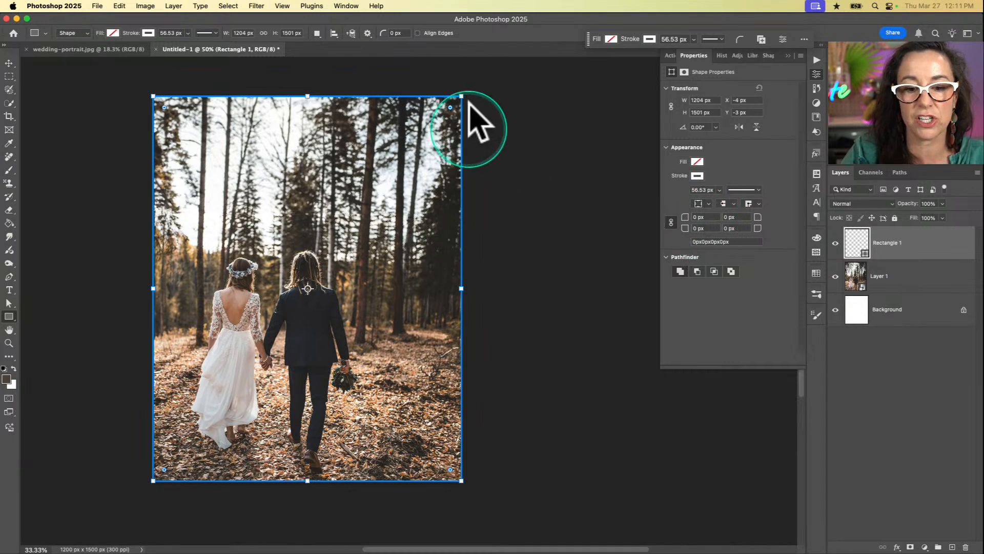
{"action": "left_click_drag", "start_coordinate": [461, 95], "coordinate": [447, 117]}
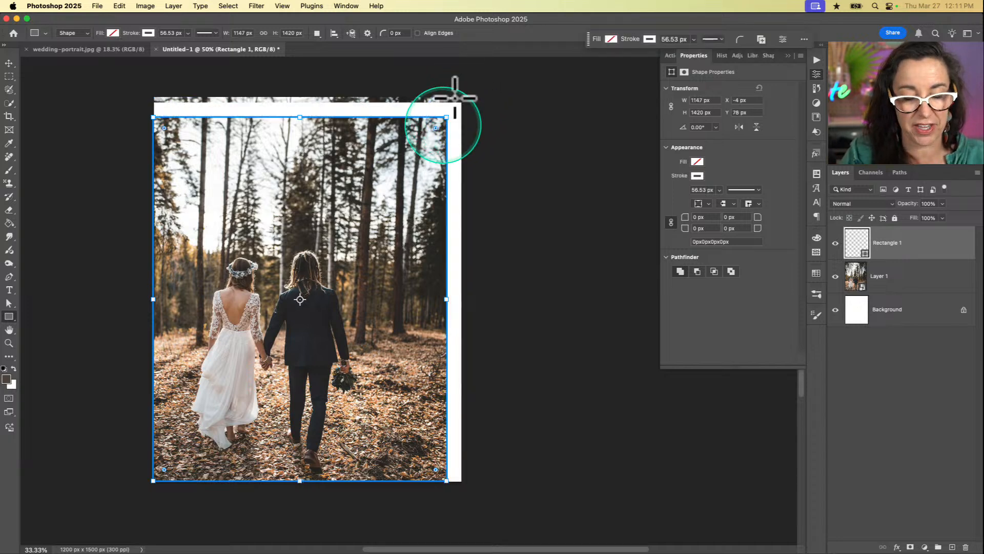
{"action": "key", "text": "super+z"}
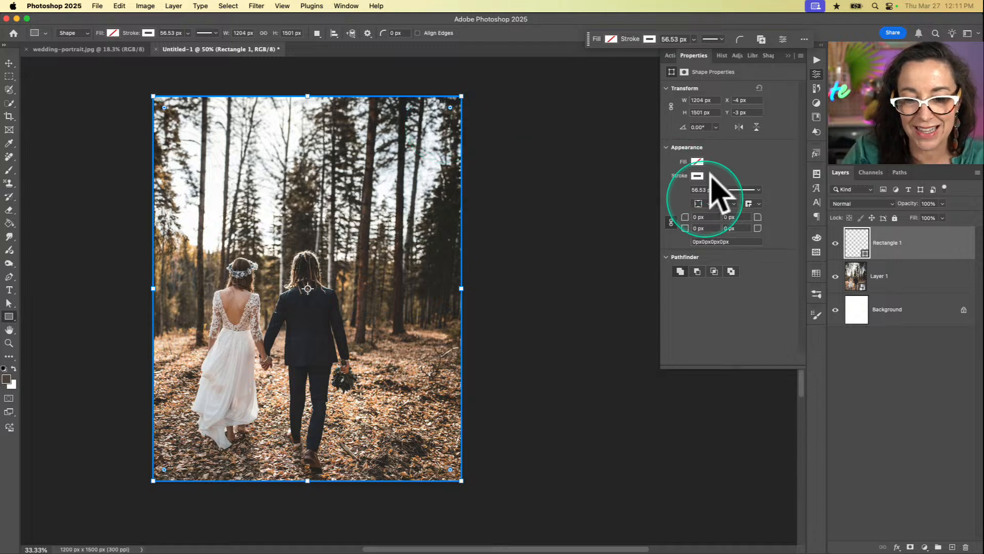
{"action": "left_click", "coordinate": [703, 204]}
{"action": "left_click", "coordinate": [699, 185]}
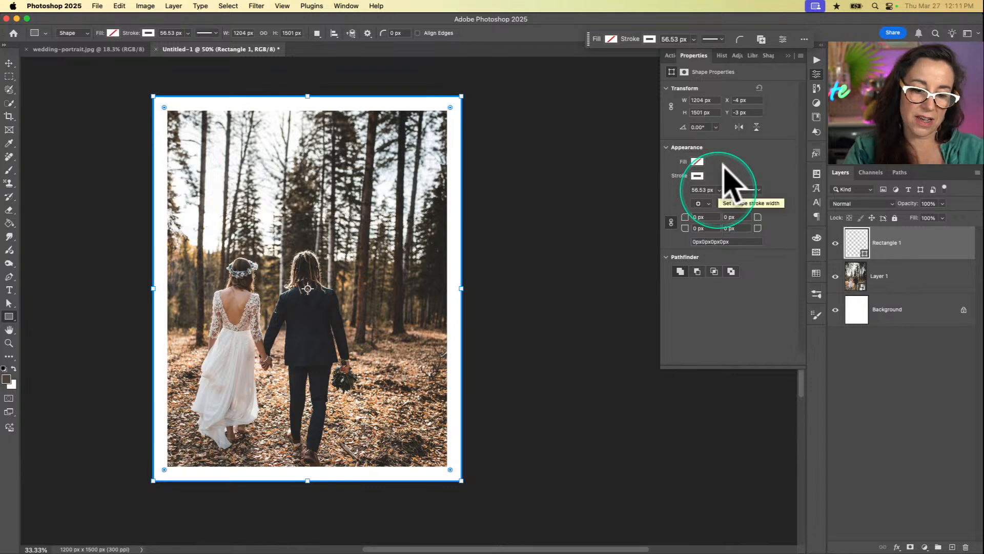
Set the rectangle's stroke width to 50 px.
{"action": "left_click", "coordinate": [709, 187]}
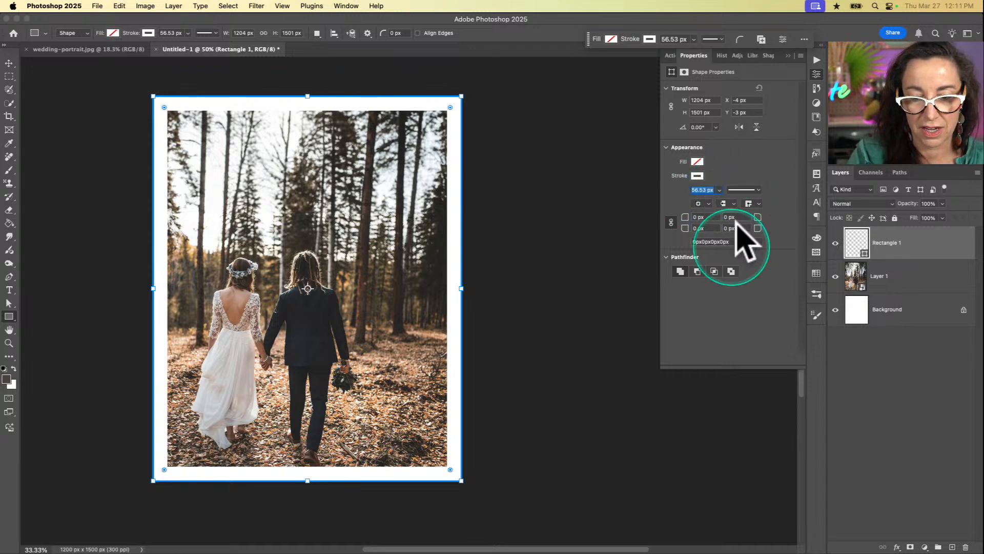
{"action": "type", "text": "50"}
{"action": "key", "text": "Tab"}
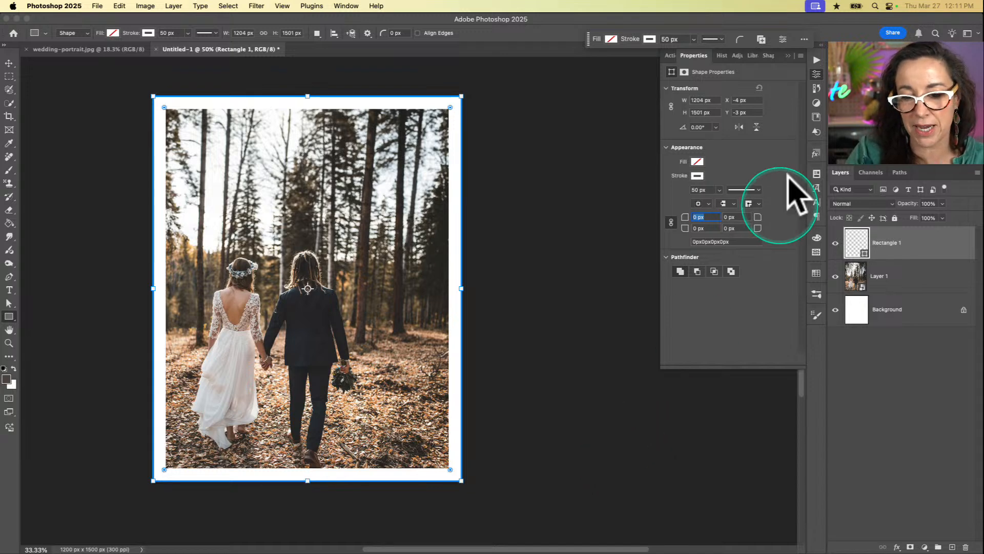
Place the Music text graphic from the TEACHING library and position it over the trees in the photo's upper right, inside the border.
{"action": "left_click", "coordinate": [817, 117]}
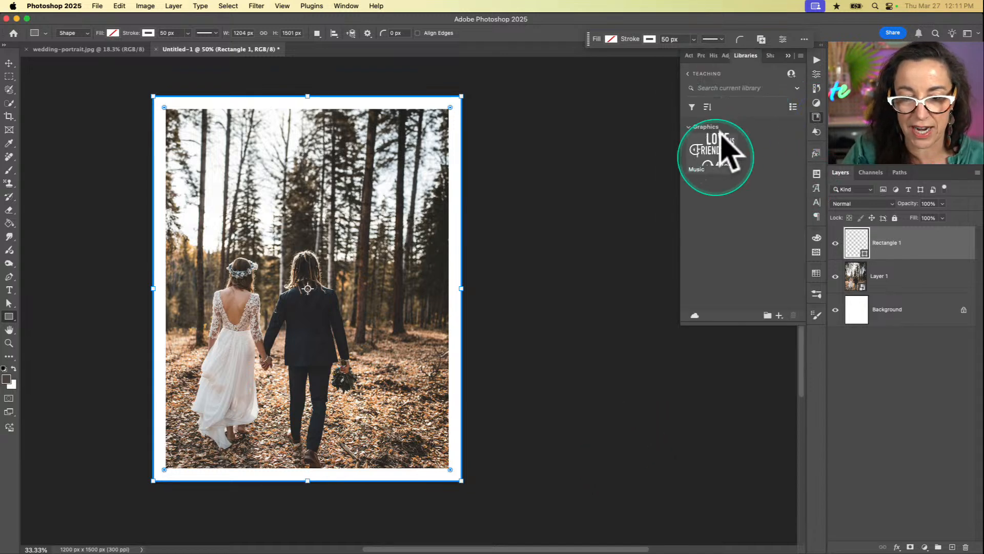
{"action": "left_click_drag", "start_coordinate": [727, 141], "coordinate": [400, 132]}
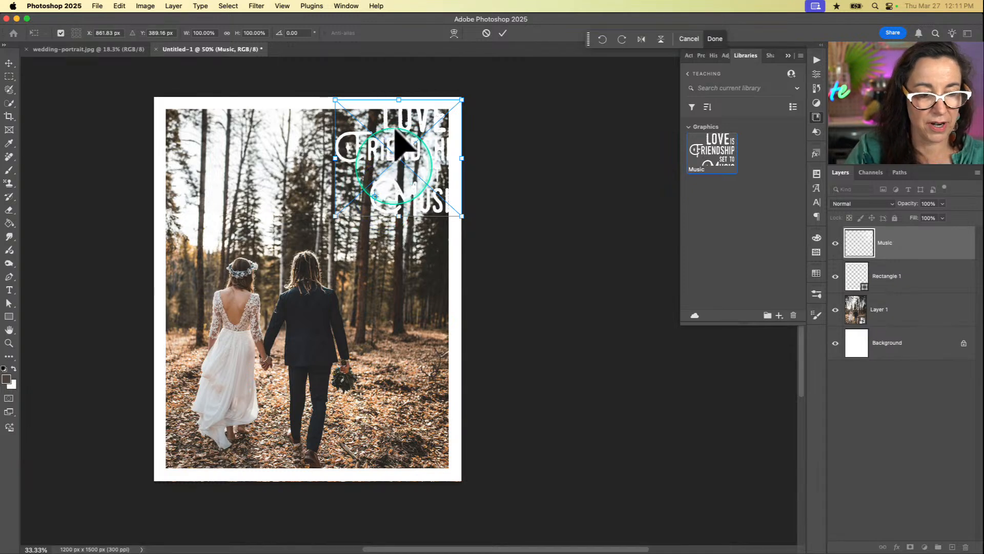
{"action": "left_click", "coordinate": [9, 62]}
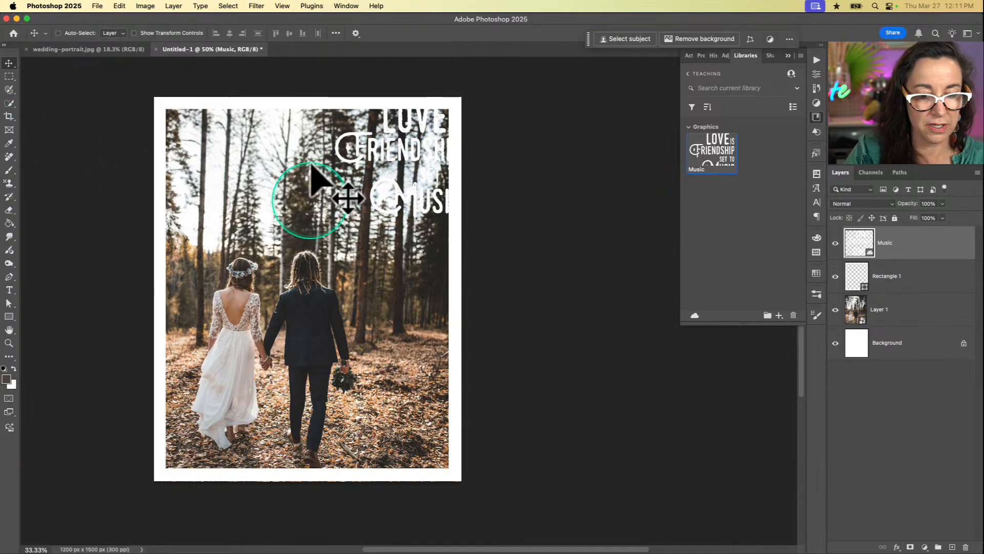
{"action": "left_click_drag", "start_coordinate": [400, 120], "coordinate": [376, 149]}
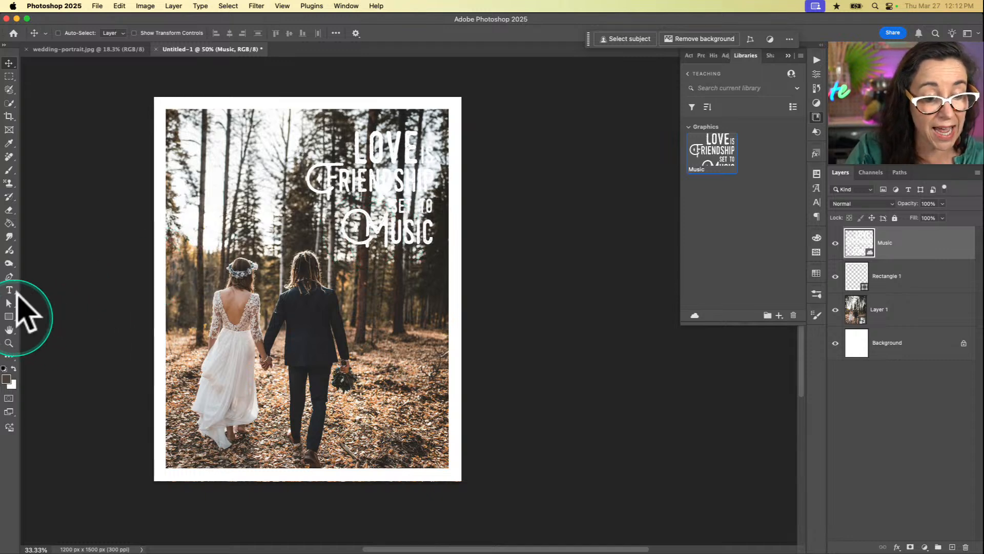
Activate the Gradient tool and choose the Foreground to Background preset from the Basics gradients.
{"action": "left_click", "coordinate": [9, 315]}
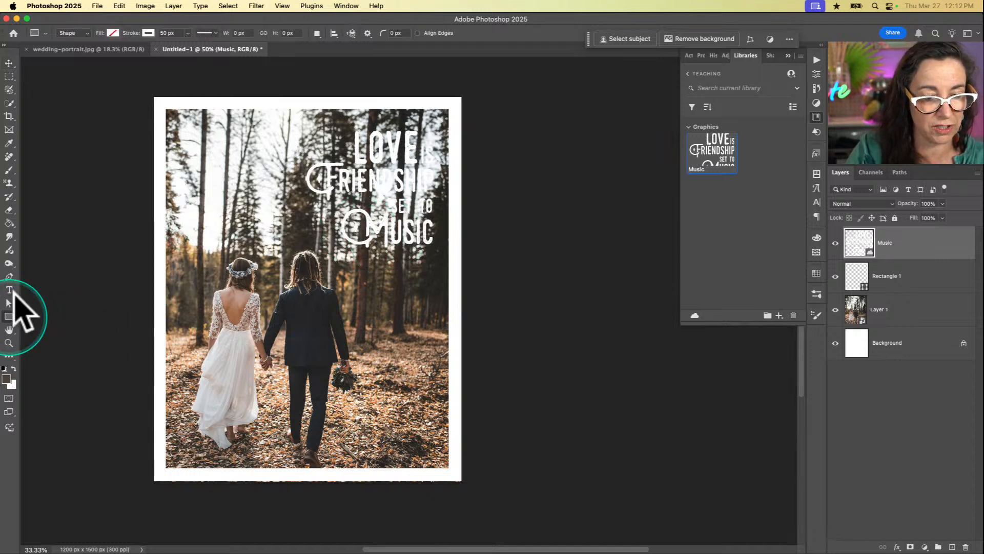
{"action": "key", "text": "g"}
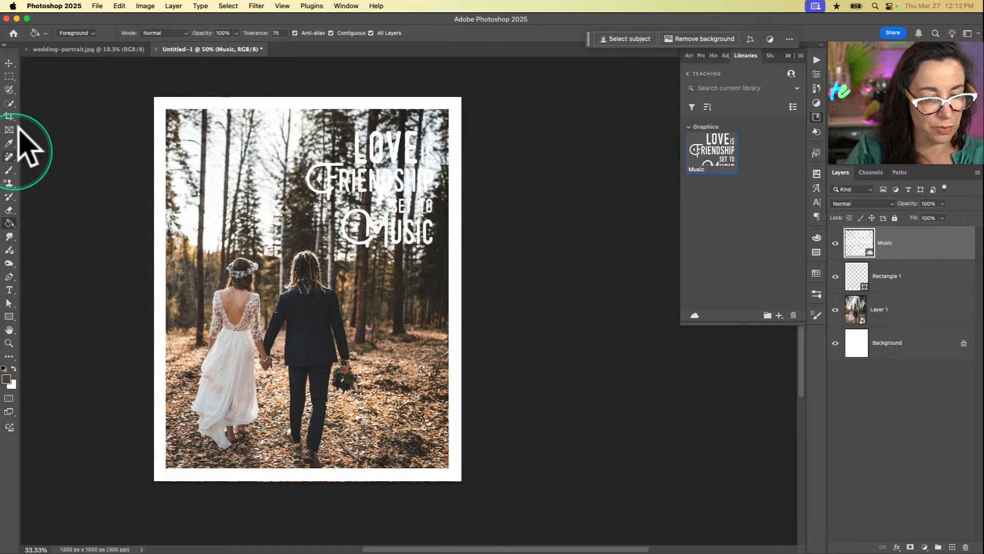
{"action": "right_click", "coordinate": [10, 222]}
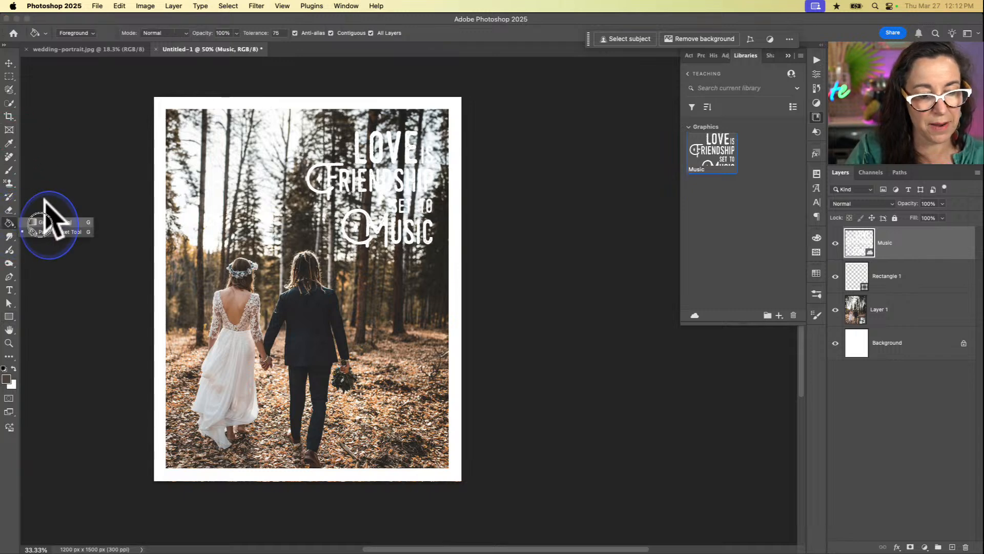
{"action": "left_click", "coordinate": [44, 222]}
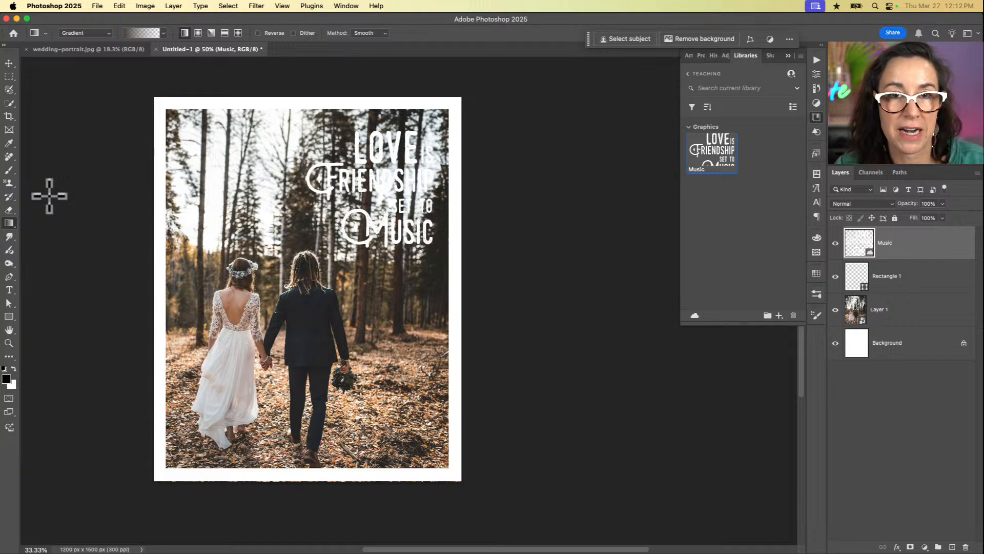
{"action": "left_click", "coordinate": [148, 33]}
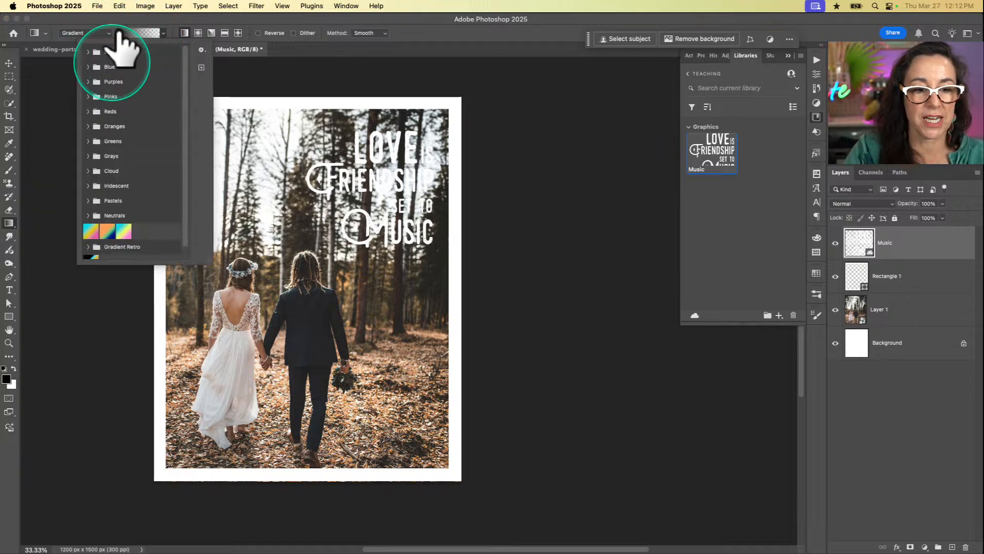
{"action": "left_click", "coordinate": [88, 52]}
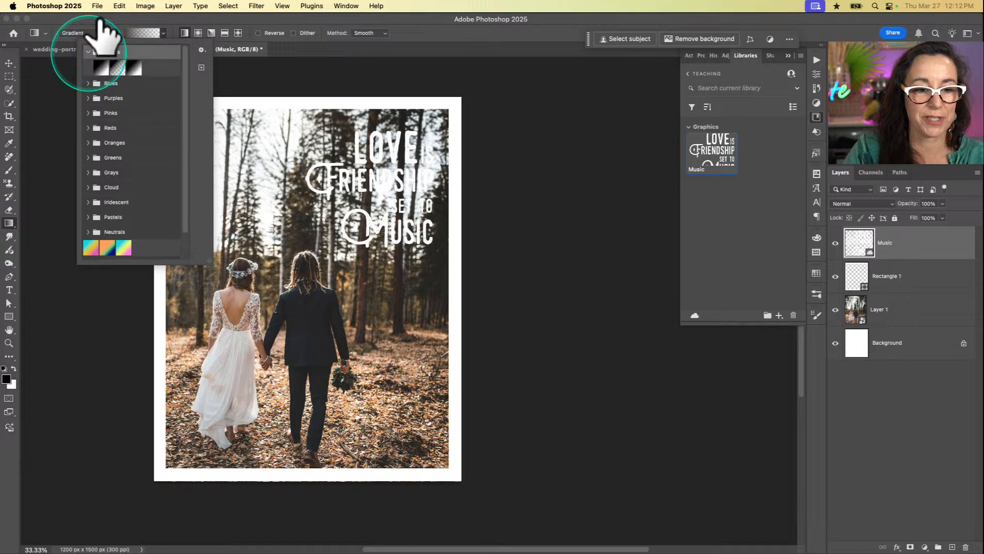
{"action": "left_click", "coordinate": [100, 67]}
{"action": "key", "text": "Return"}
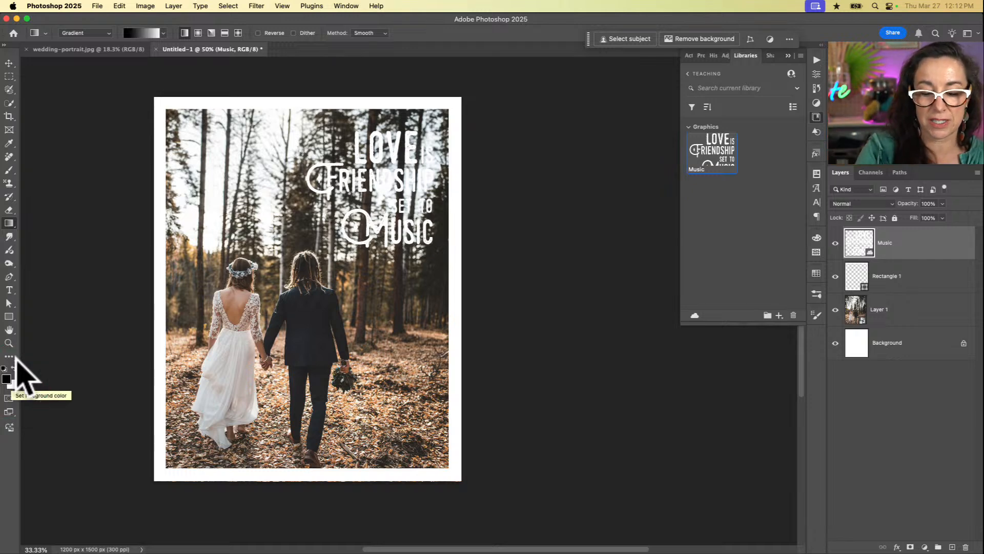
Sample a dark tone from the couple as the foreground color and choose the Foreground to Transparent gradient preset.
{"action": "key", "text": "i"}
{"action": "mouse_move", "coordinate": [292, 300]}
{"action": "left_mouse_down"}
{"action": "mouse_move", "coordinate": [403, 257]}
{"action": "mouse_move", "coordinate": [413, 141]}
{"action": "mouse_move", "coordinate": [320, 239]}
{"action": "mouse_move", "coordinate": [247, 246]}
{"action": "left_mouse_up"}
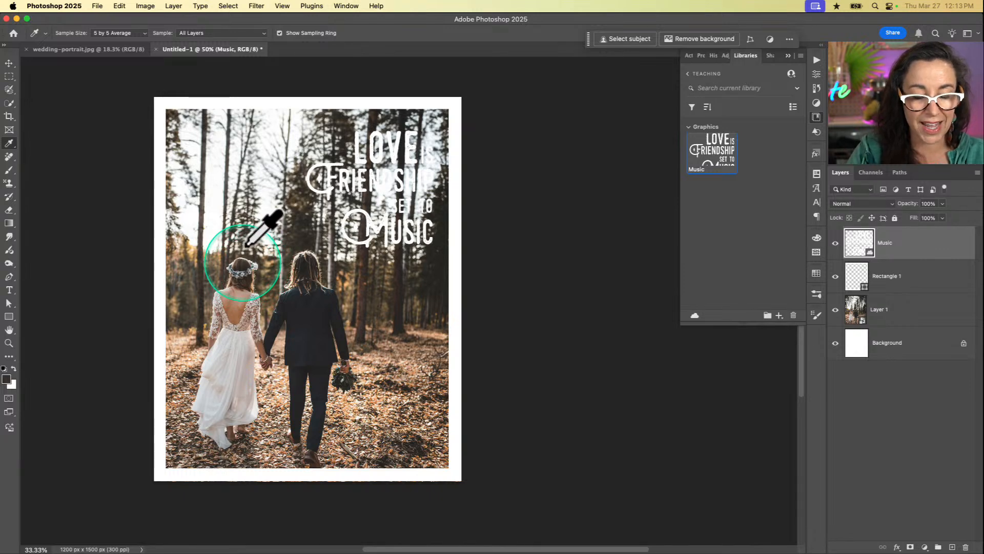
{"action": "key", "text": "g"}
{"action": "left_click_drag", "start_coordinate": [9, 223], "coordinate": [36, 219]}
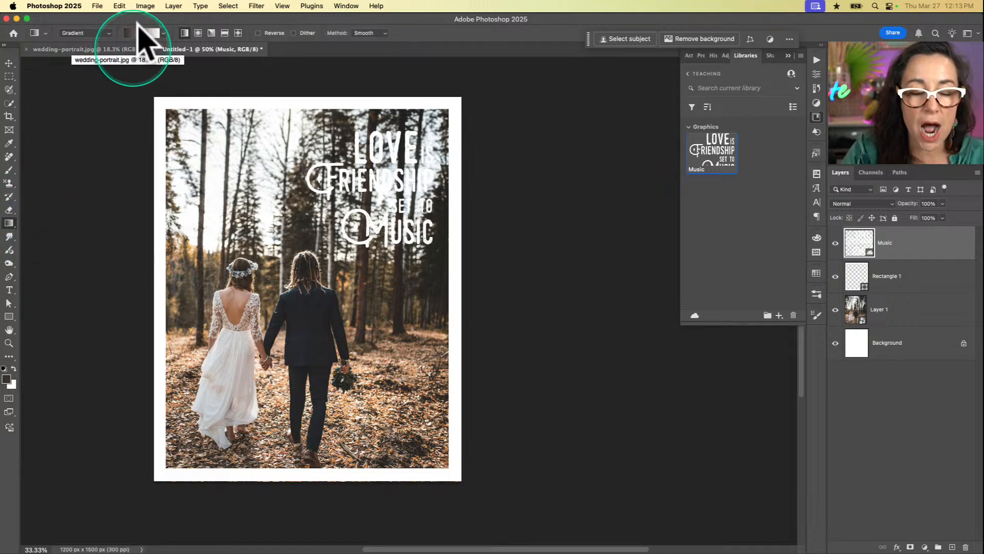
{"action": "left_click", "coordinate": [10, 359]}
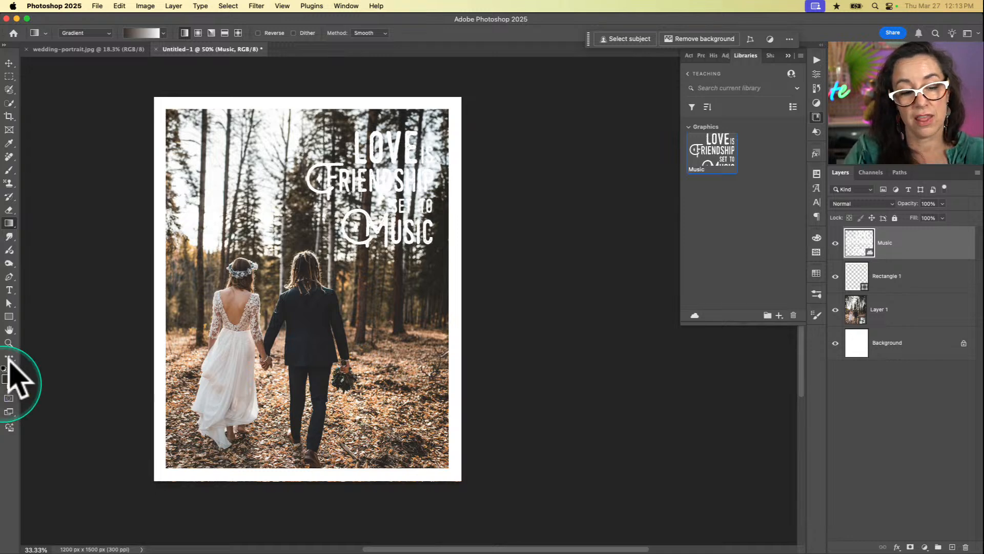
{"action": "left_click", "coordinate": [162, 34]}
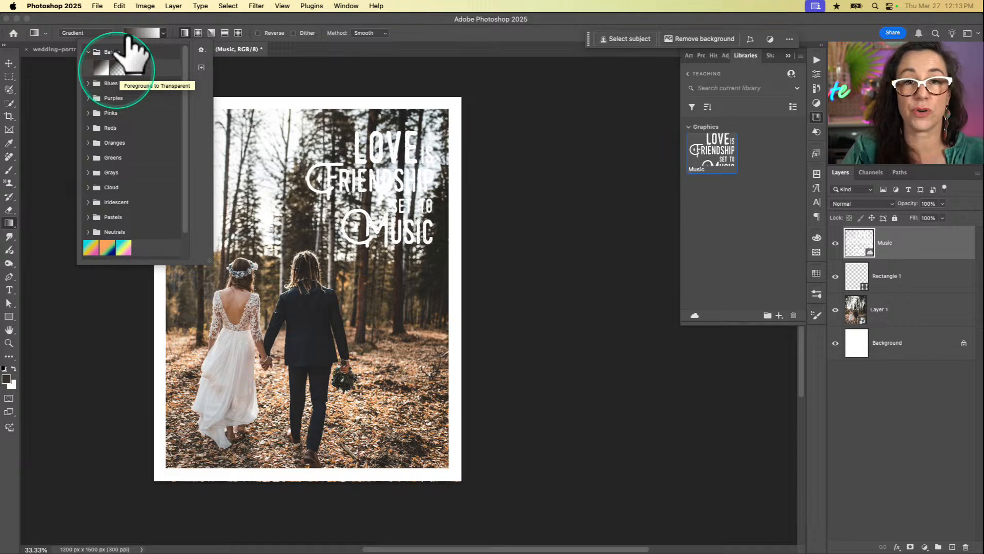
{"action": "left_click", "coordinate": [117, 67]}
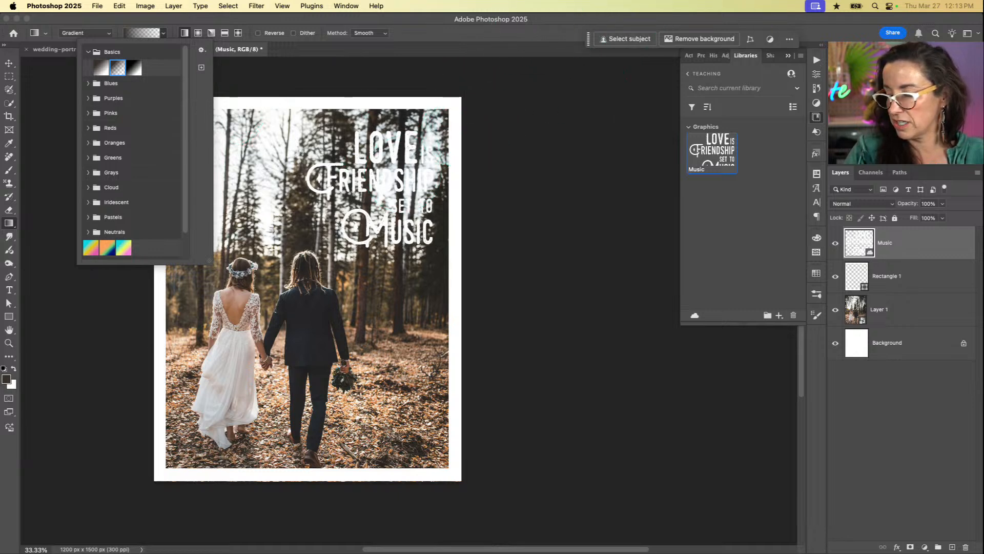
{"action": "key", "text": "super+Tab"}
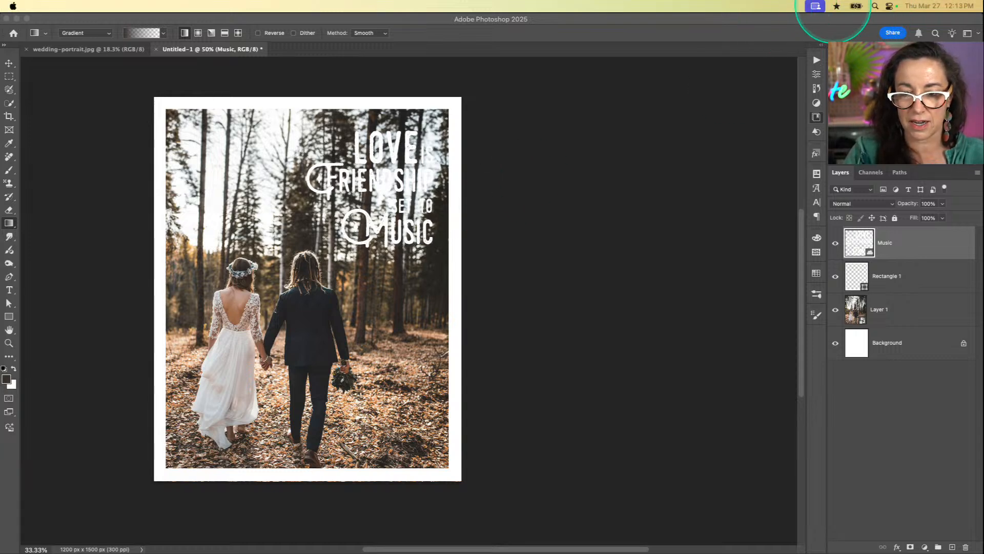
{"action": "mouse_move", "coordinate": [834, 5]}
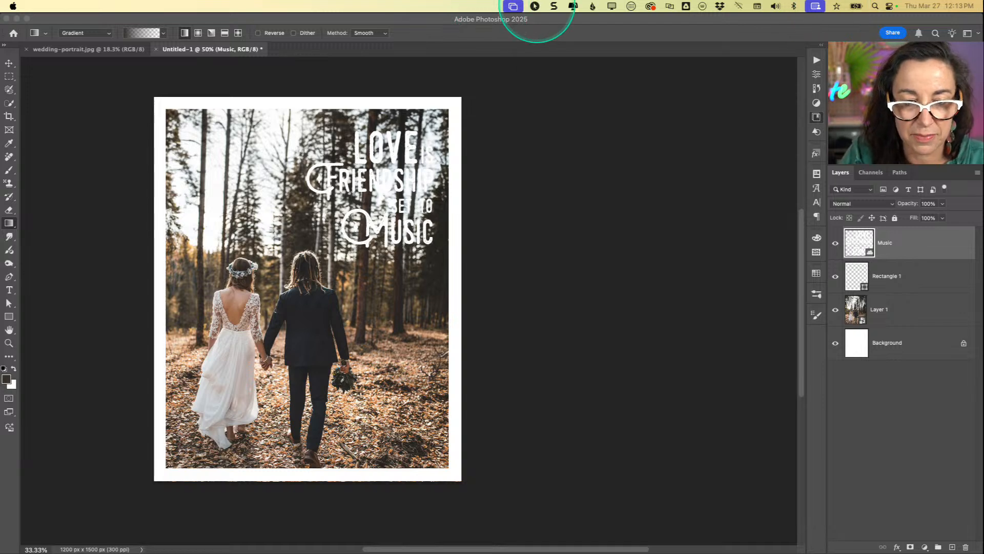
{"action": "left_click", "coordinate": [535, 6]}
{"action": "left_click", "coordinate": [537, 66]}
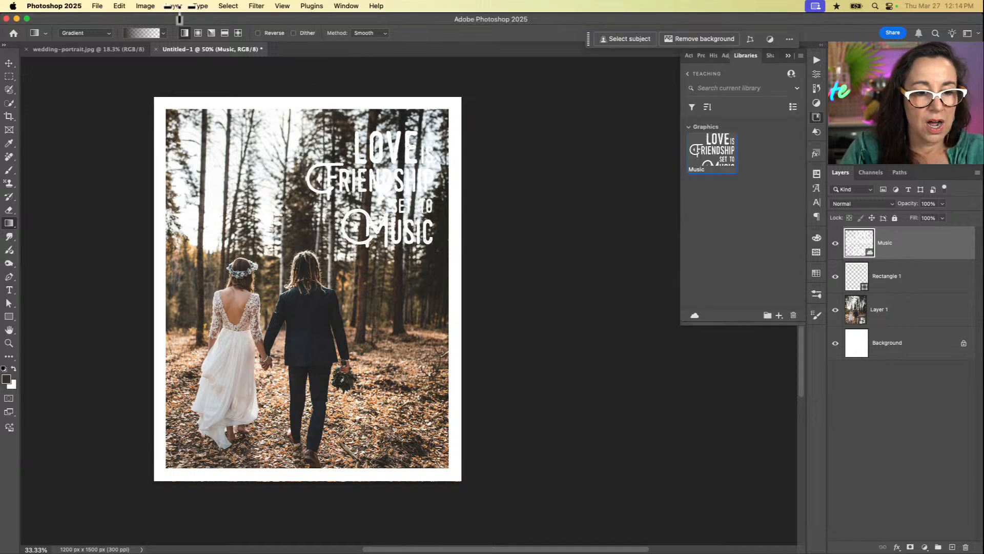
Draw a Foreground to Transparent linear gradient diagonally from the canvas's upper-right corner to just past its lower edge, left of center.
{"action": "left_click", "coordinate": [163, 33]}
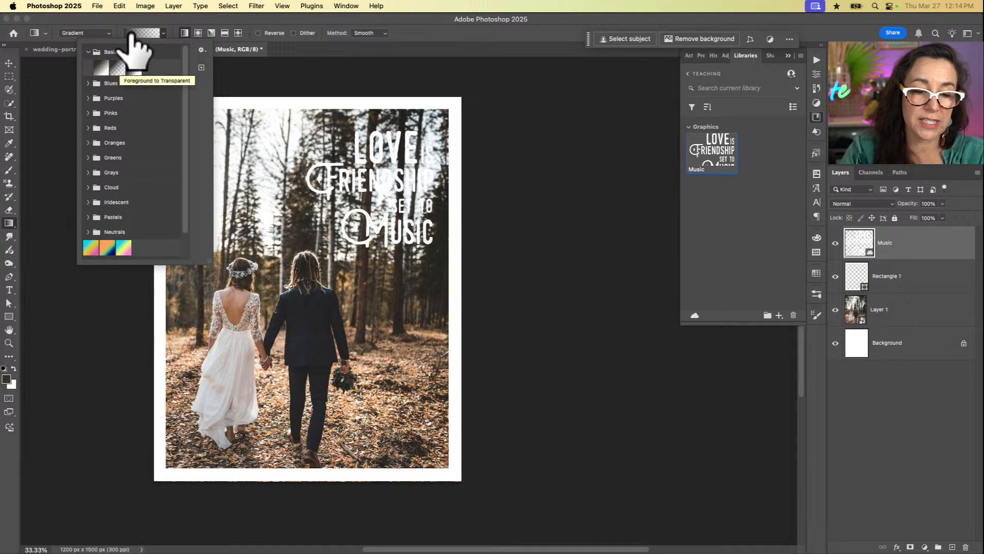
{"action": "left_click", "coordinate": [118, 67]}
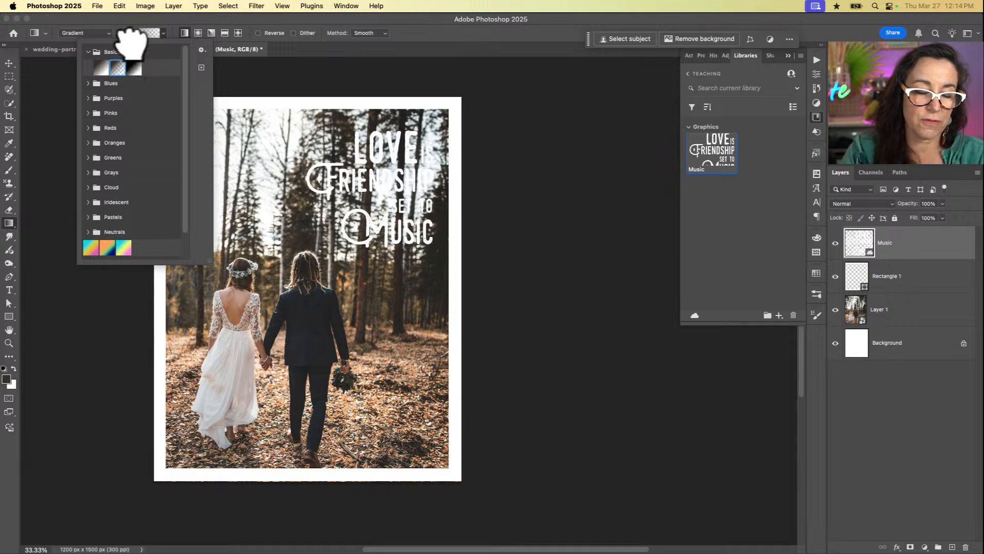
{"action": "left_click", "coordinate": [131, 37]}
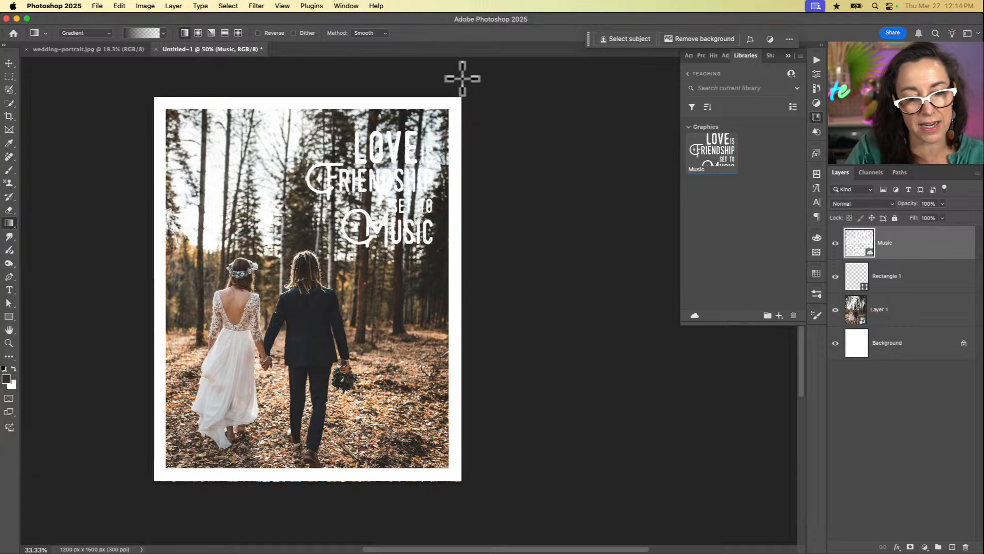
{"action": "left_click_drag", "start_coordinate": [433, 103], "coordinate": [223, 486]}
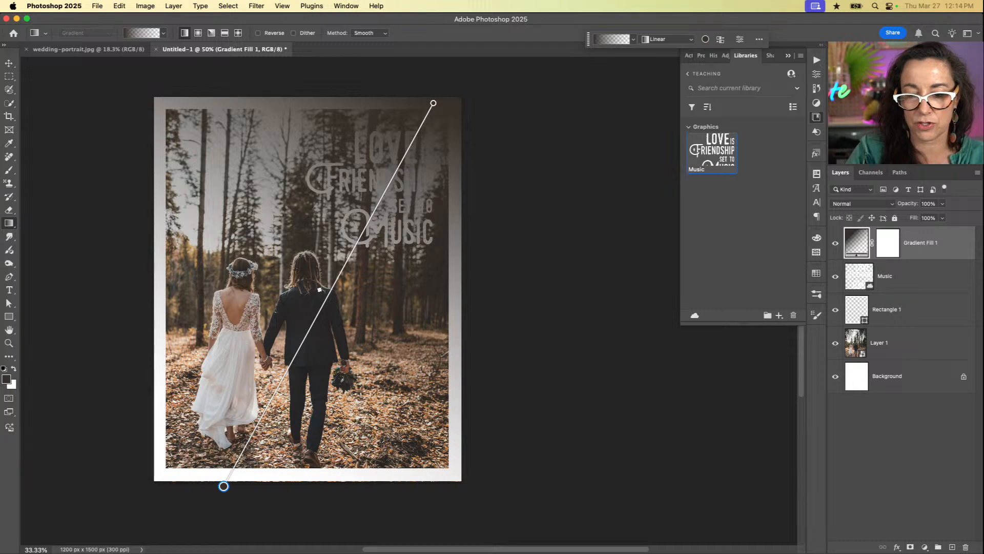
Set the gradient fill layer to Multiply blending and place it below the Music and Rectangle 1 layers, directly above the photo.
{"action": "left_click_drag", "start_coordinate": [958, 241], "coordinate": [951, 266]}
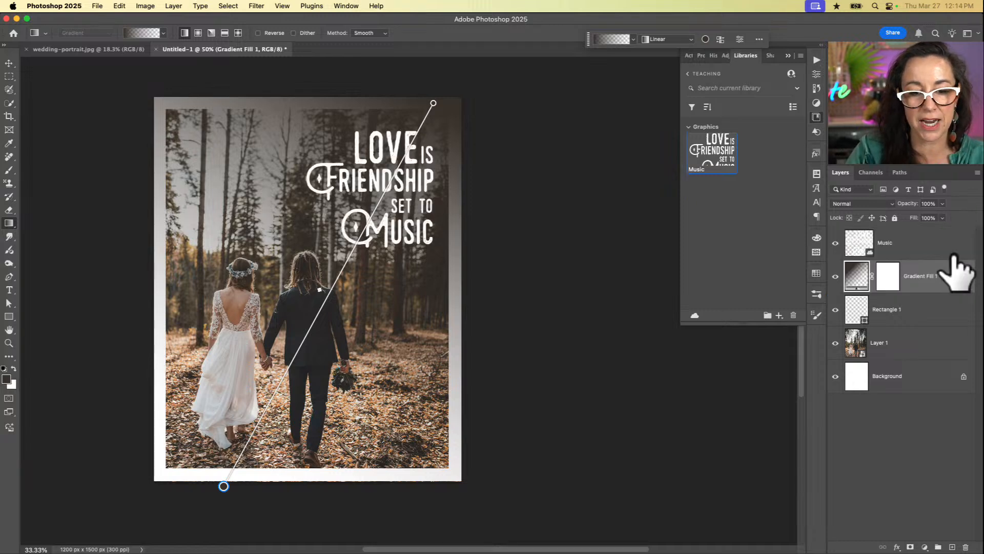
{"action": "left_click", "coordinate": [882, 204]}
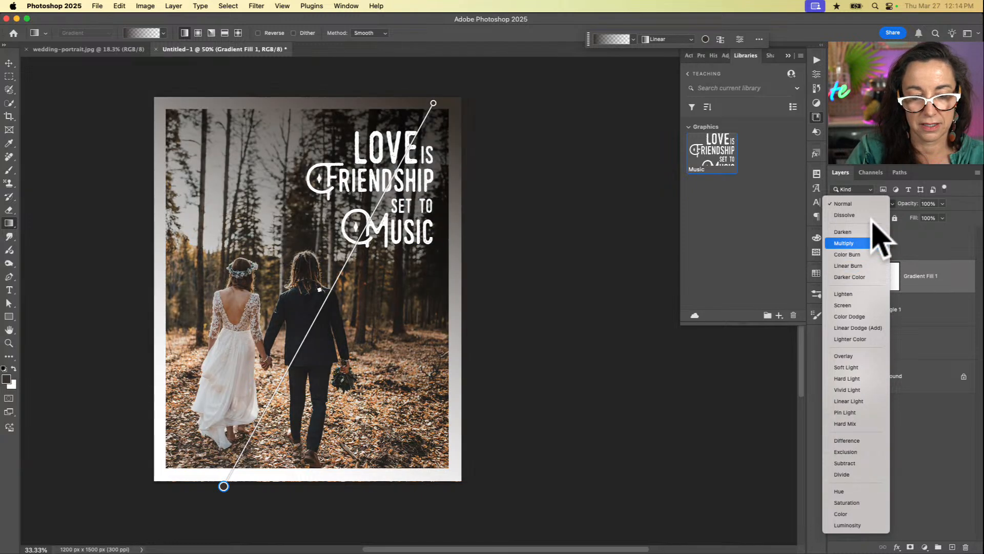
{"action": "left_click", "coordinate": [867, 243]}
{"action": "left_click_drag", "start_coordinate": [940, 267], "coordinate": [940, 297]}
{"action": "key", "text": "v"}
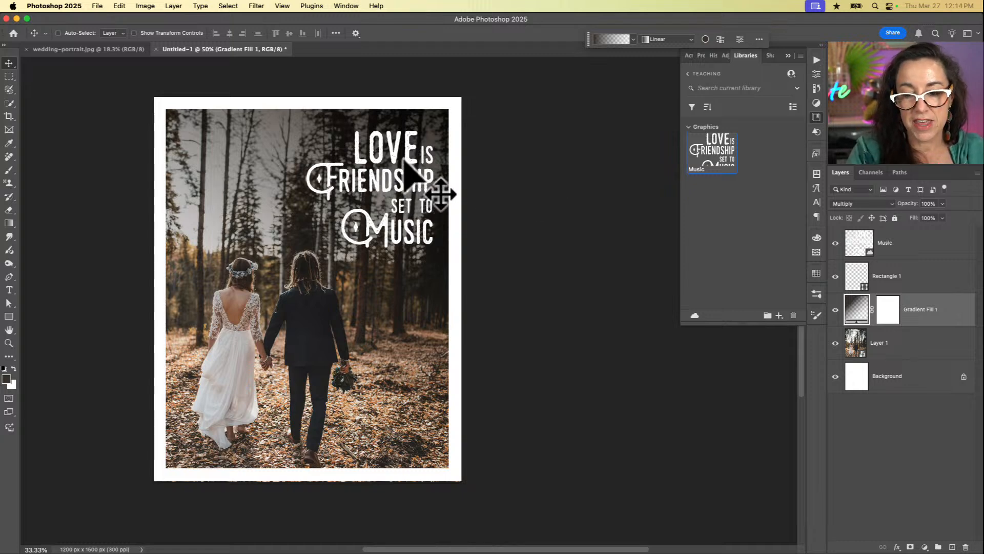
Open the Music smart object's contents and check that the word "love" is editable text, leaving the text unchanged.
{"action": "left_click", "coordinate": [912, 241]}
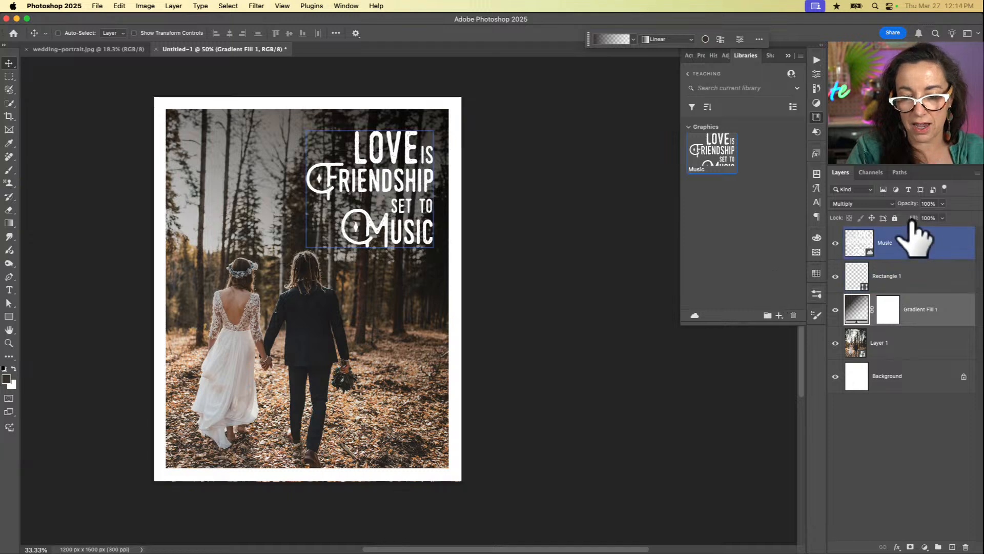
{"action": "double_click", "coordinate": [867, 211]}
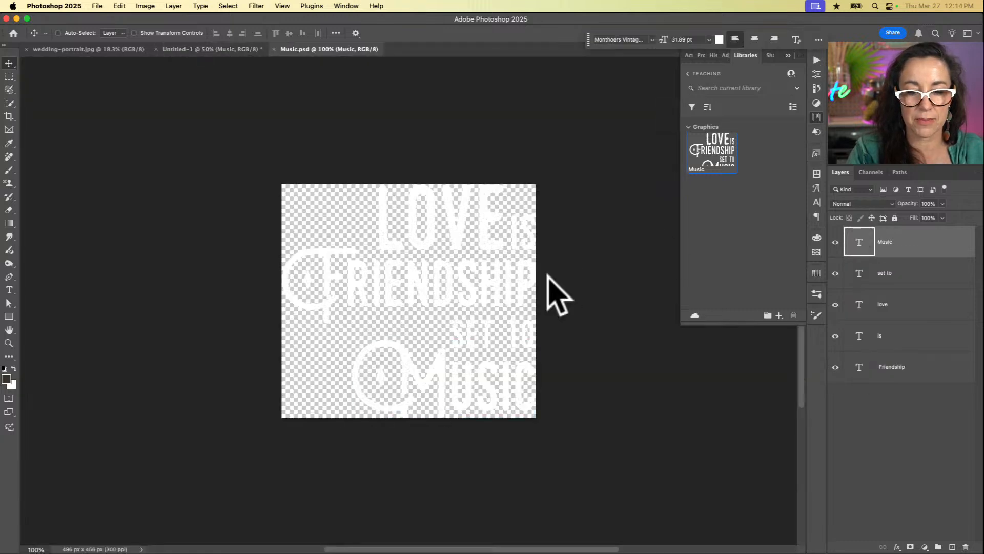
{"action": "key", "text": "t"}
{"action": "left_click", "coordinate": [457, 205]}
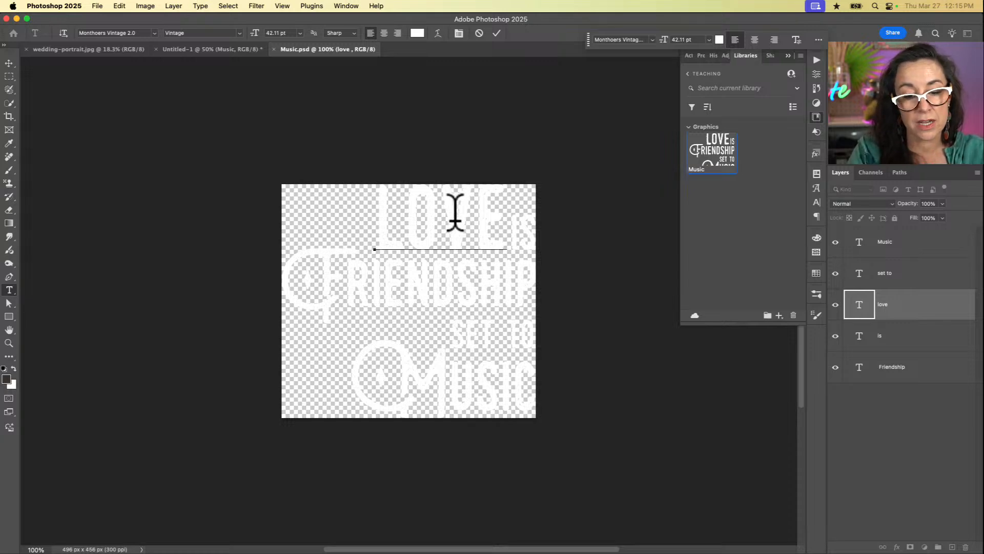
{"action": "left_click", "coordinate": [493, 33]}
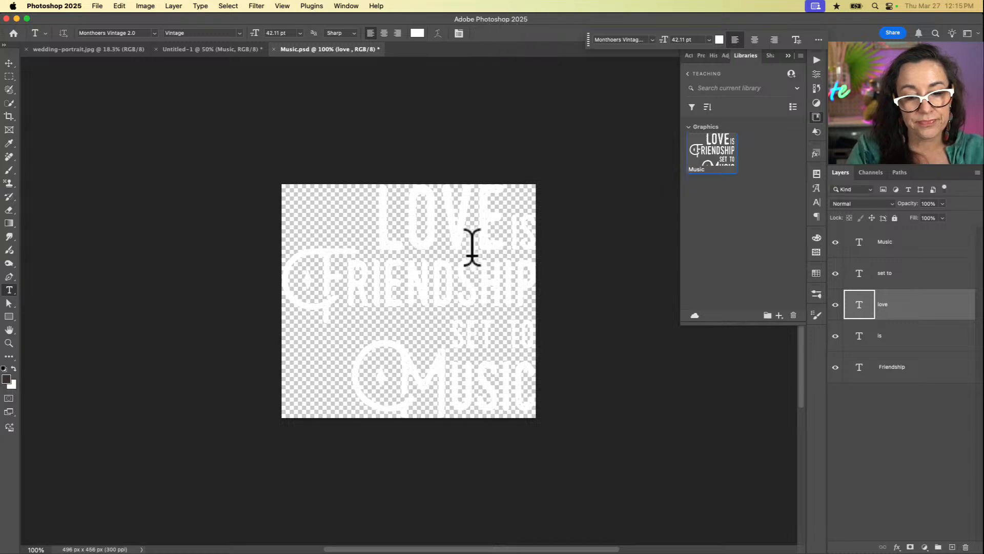
Hide and reshow the Music and love text layers, and close Music.psd without saving.
{"action": "left_click", "coordinate": [836, 242]}
{"action": "left_click", "coordinate": [836, 242]}
{"action": "left_click", "coordinate": [836, 305]}
{"action": "left_click", "coordinate": [836, 304]}
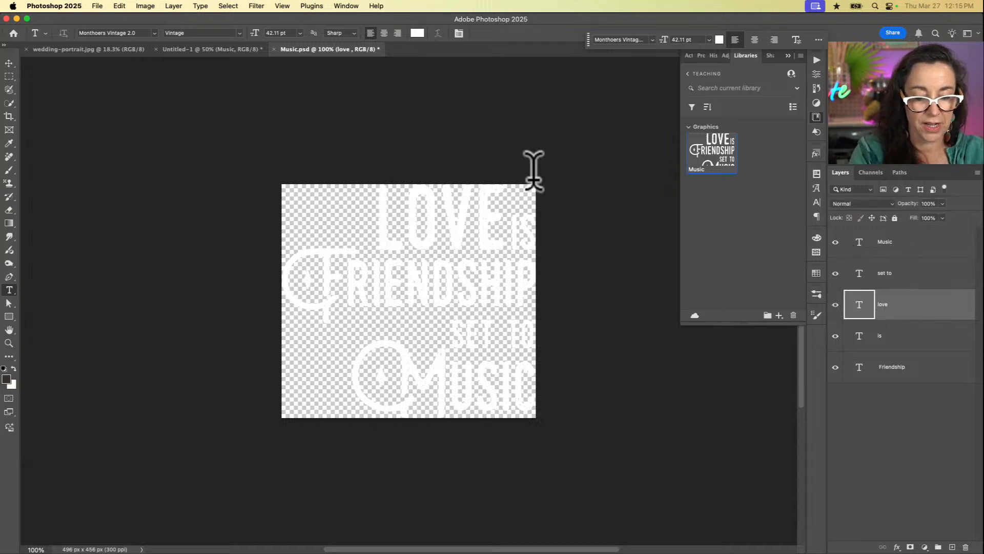
{"action": "key", "text": "super+w"}
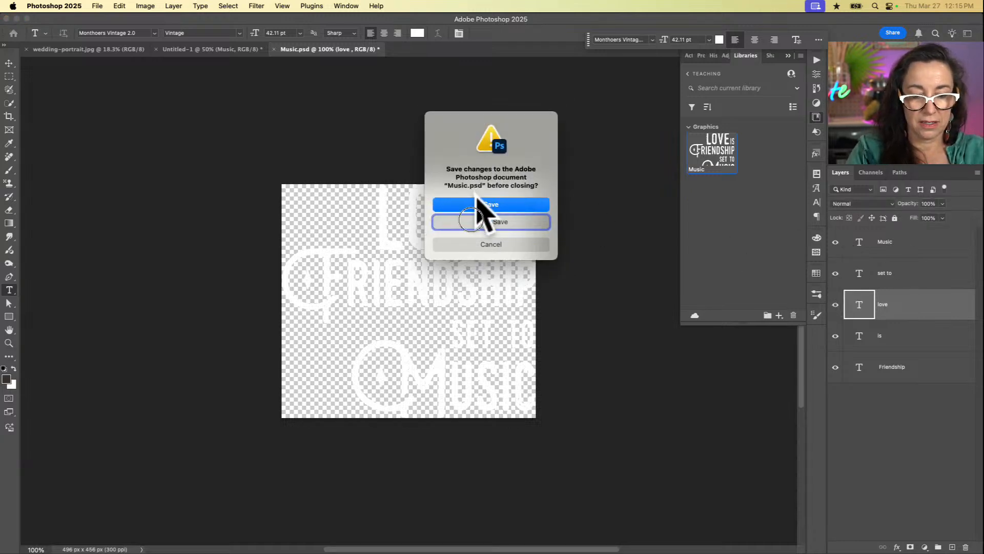
{"action": "left_click", "coordinate": [470, 221]}
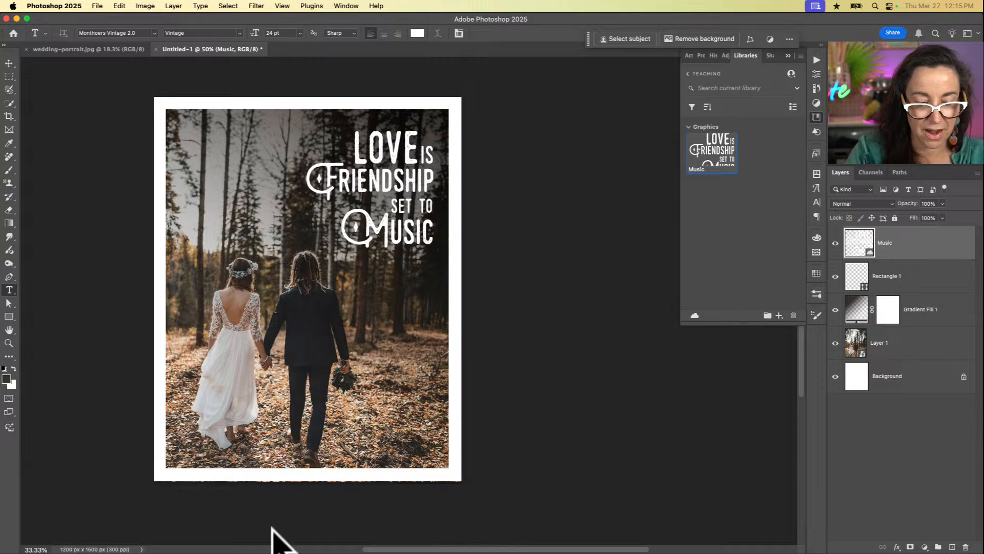
{"action": "mouse_move", "coordinate": [303, 533]}
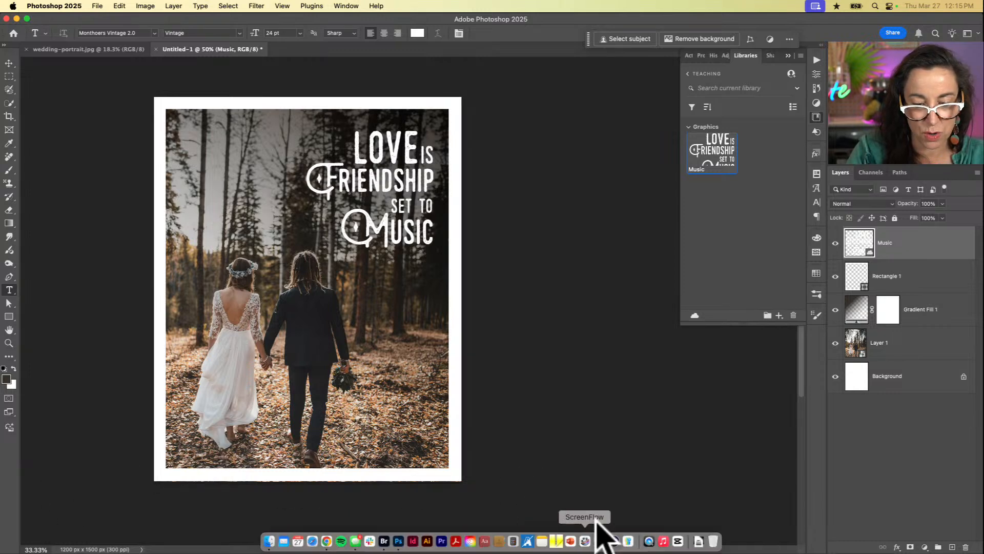
{"action": "left_click", "coordinate": [599, 541]}
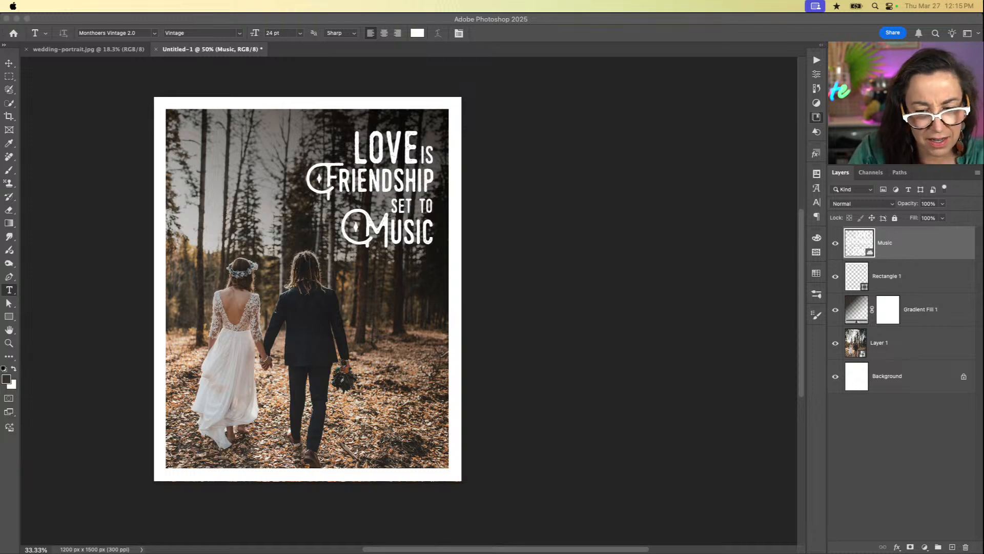
Quit the Snagit Capture background app.
{"action": "left_click", "coordinate": [622, 37]}
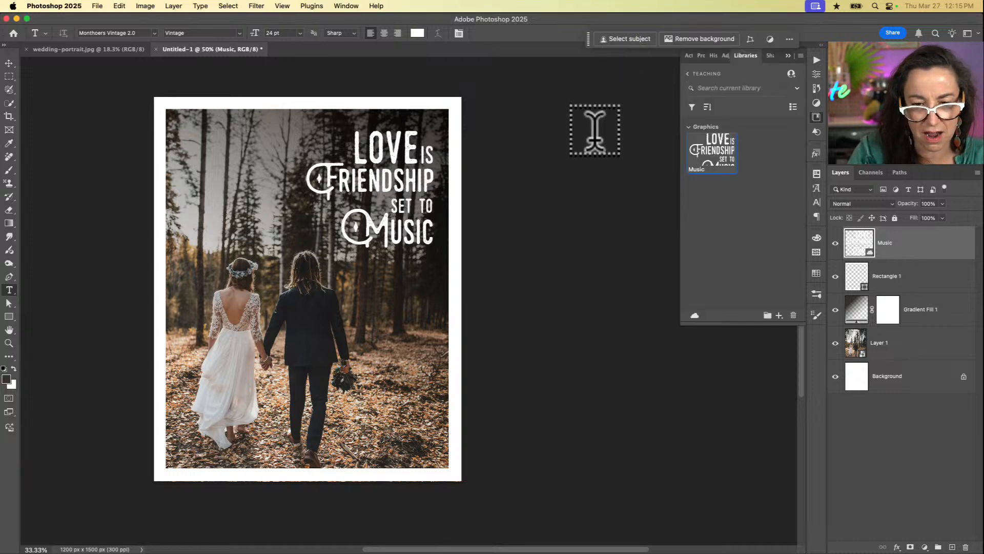
{"action": "mouse_move", "coordinate": [844, 5]}
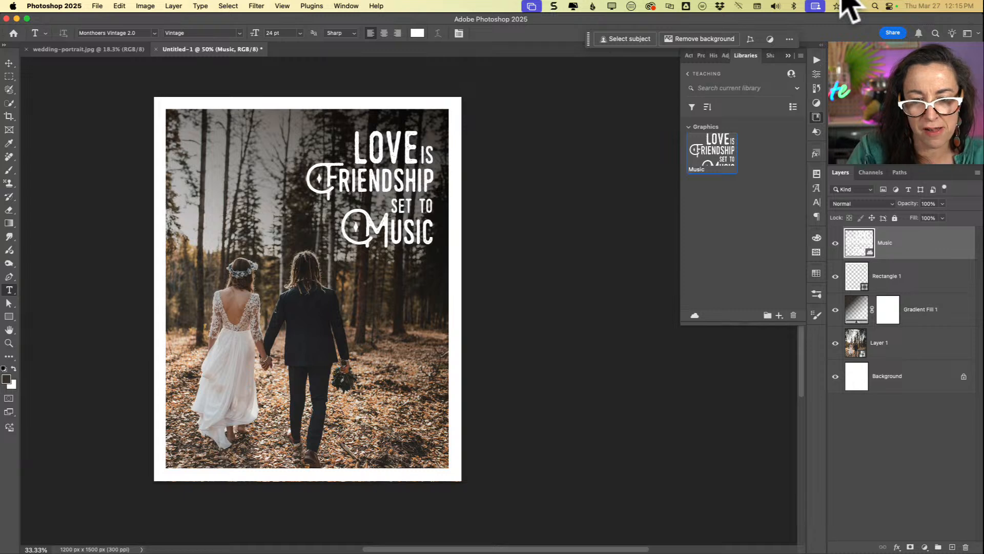
{"action": "left_click", "coordinate": [558, 5]}
{"action": "mouse_move", "coordinate": [570, 61]}
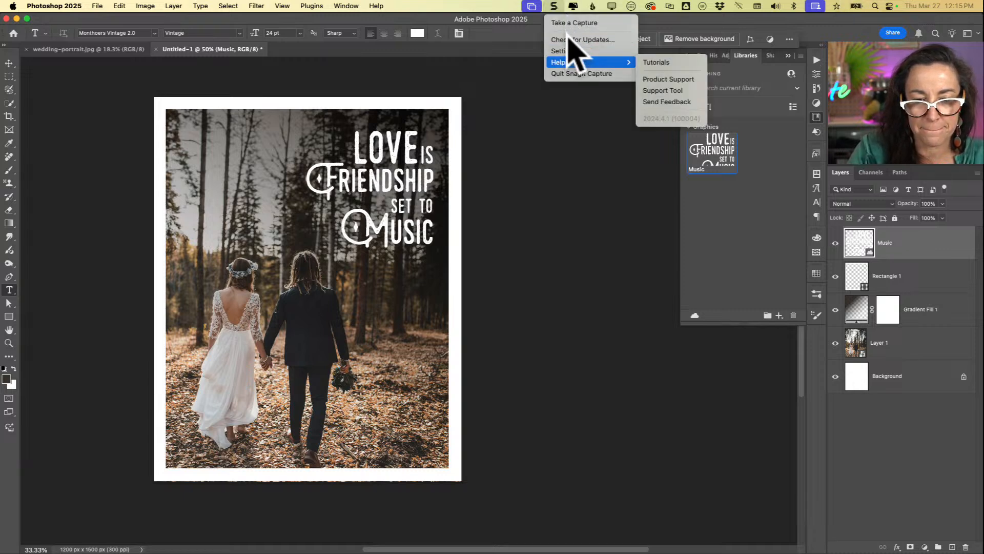
{"action": "left_click", "coordinate": [580, 73]}
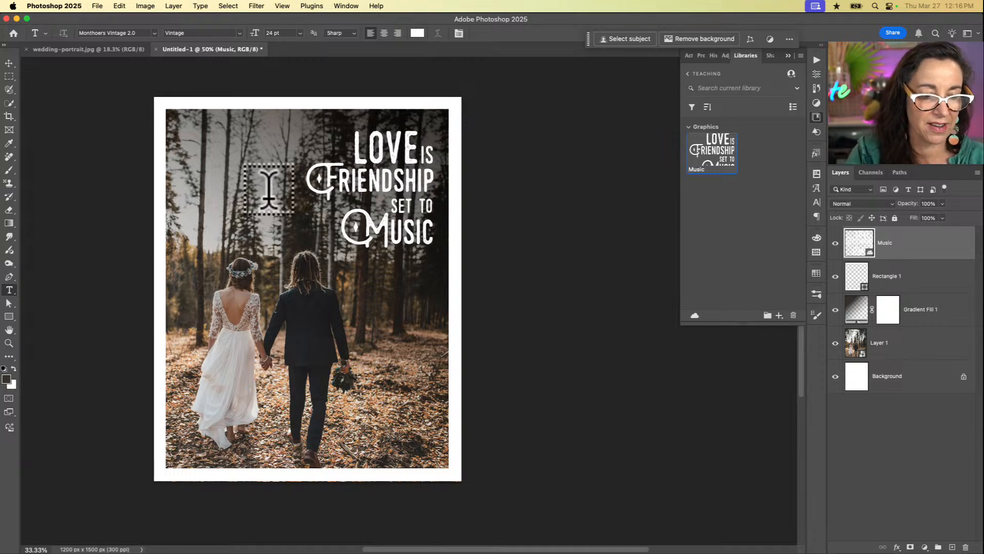
Search the Mac's System Settings for "mouse" and examine the Mouse & Trackpad options in Pointer Control.
{"action": "left_click", "coordinate": [13, 6]}
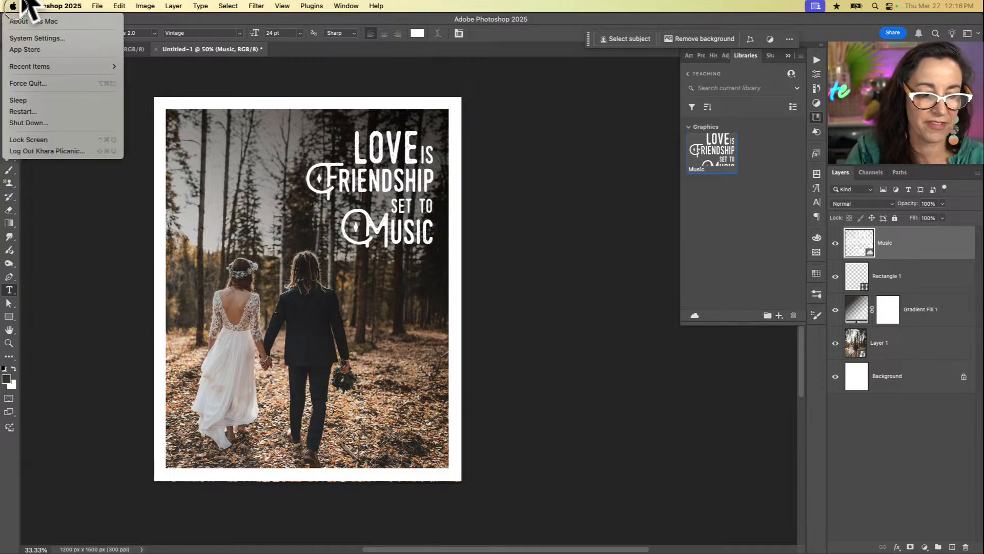
{"action": "left_click", "coordinate": [54, 37]}
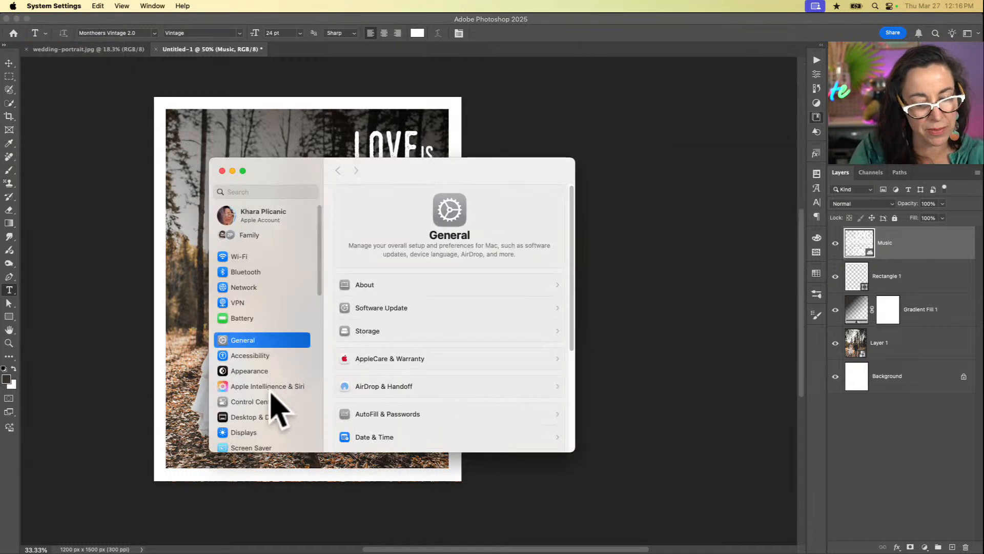
{"action": "left_click", "coordinate": [287, 192]}
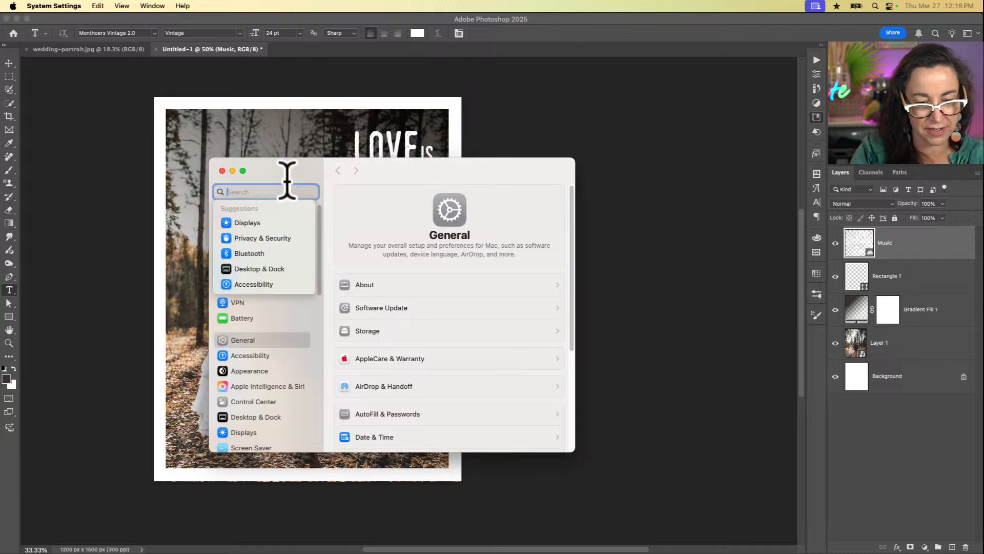
{"action": "type", "text": "mouse"}
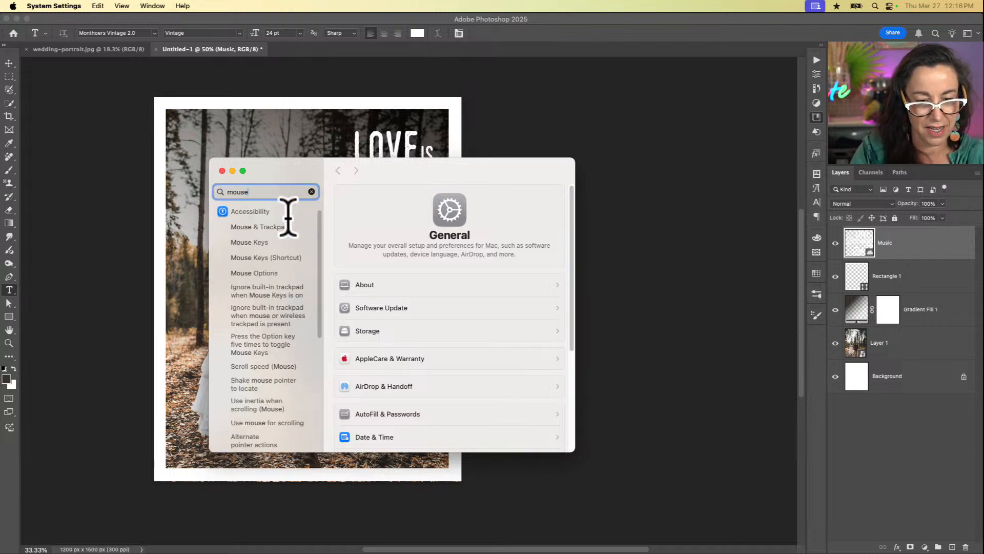
{"action": "key", "text": "Down"}
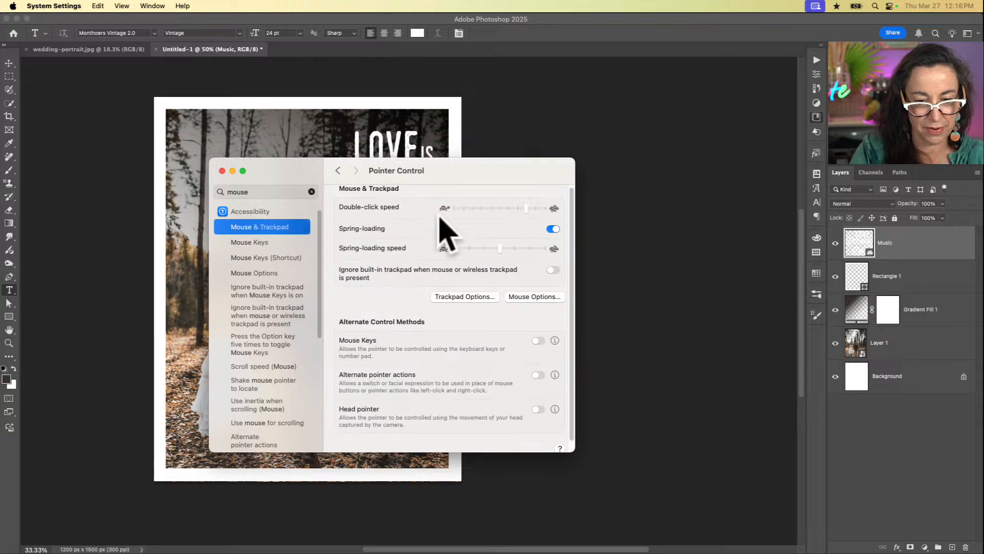
{"action": "scroll", "coordinate": [448, 233], "scroll_direction": "down", "scroll_amount": 1}
Check the scroll speed in the Mouse Options without changing it, and close System Settings.
{"action": "left_click", "coordinate": [538, 298]}
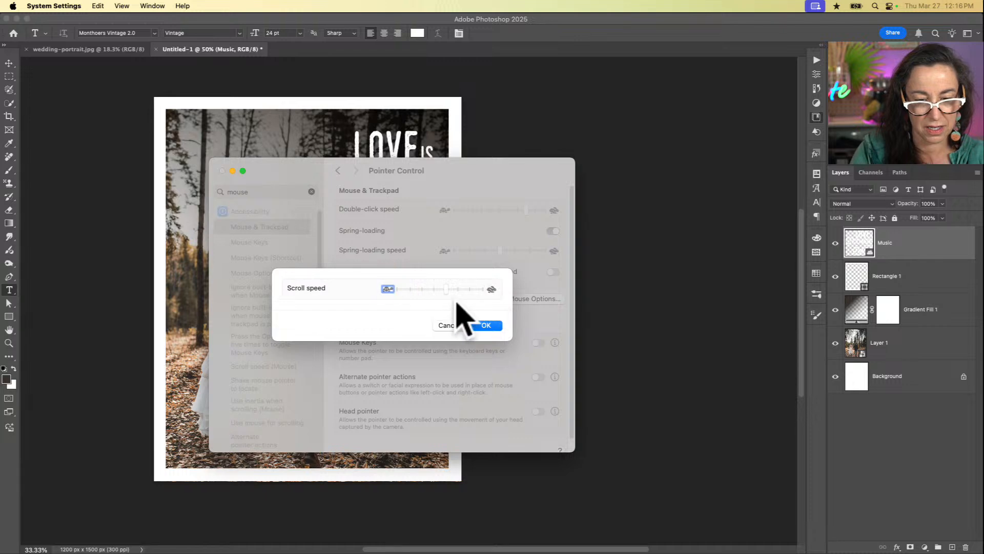
{"action": "key", "text": "Return"}
{"action": "left_click", "coordinate": [262, 272]}
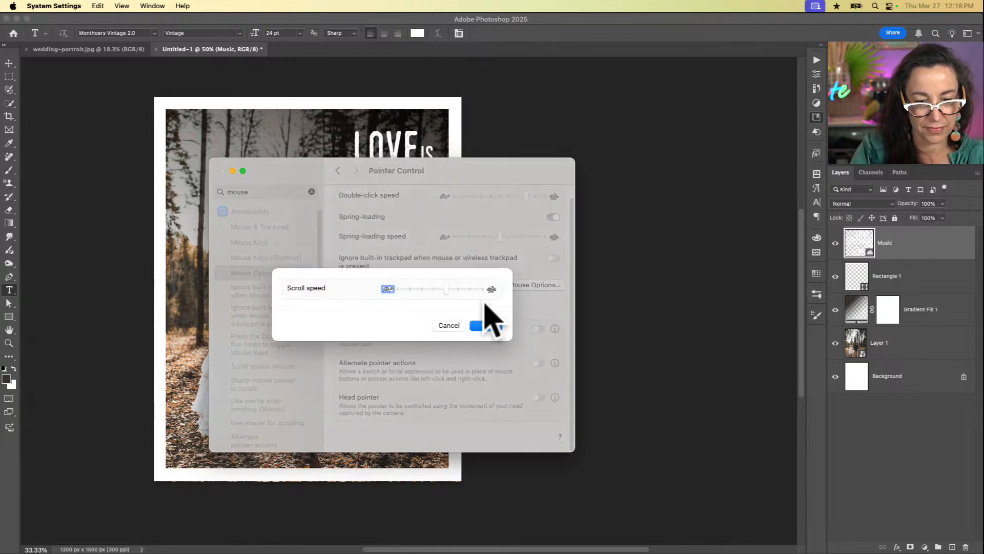
{"action": "key", "text": "Return"}
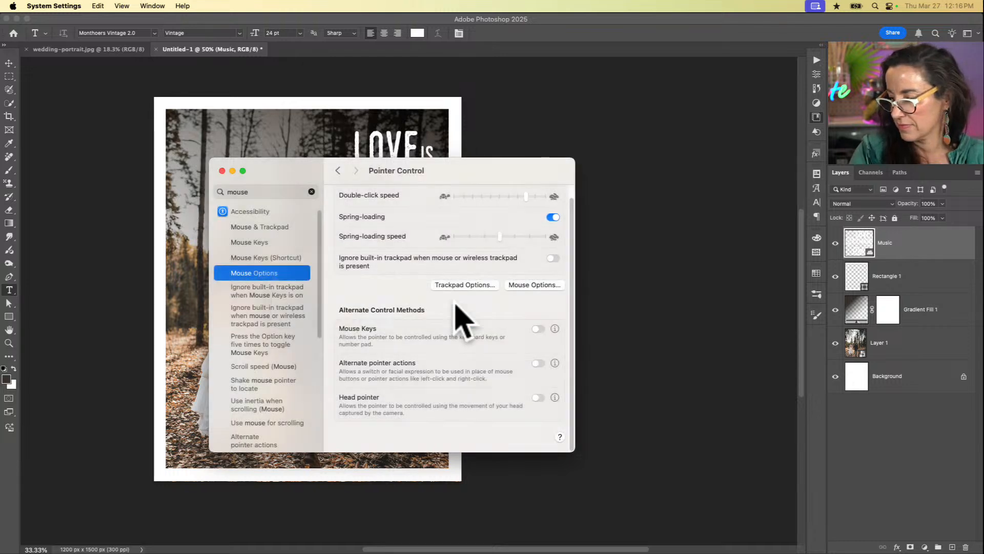
{"action": "left_click", "coordinate": [222, 170]}
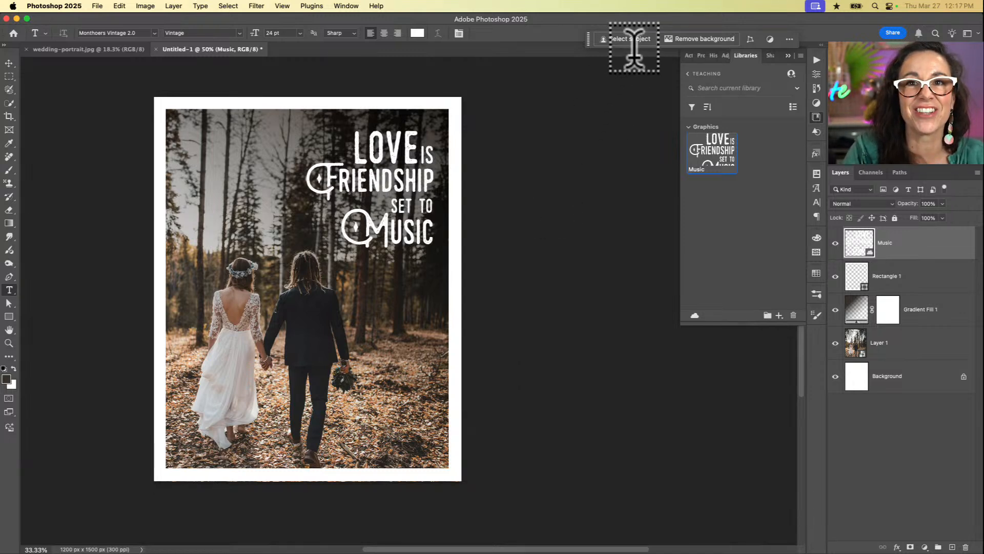
{"action": "left_click", "coordinate": [837, 5]}
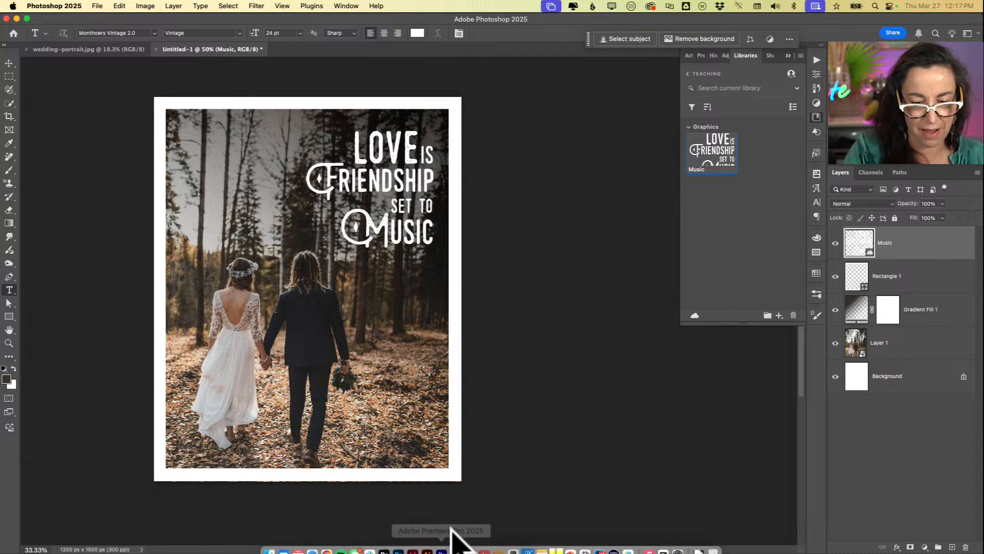
{"action": "mouse_move", "coordinate": [623, 523]}
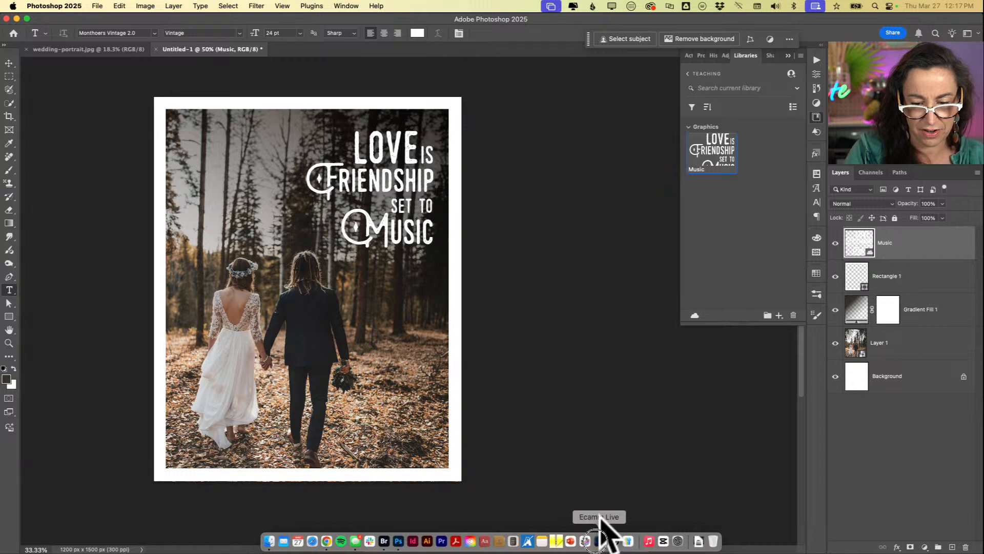
{"action": "left_click", "coordinate": [614, 540]}
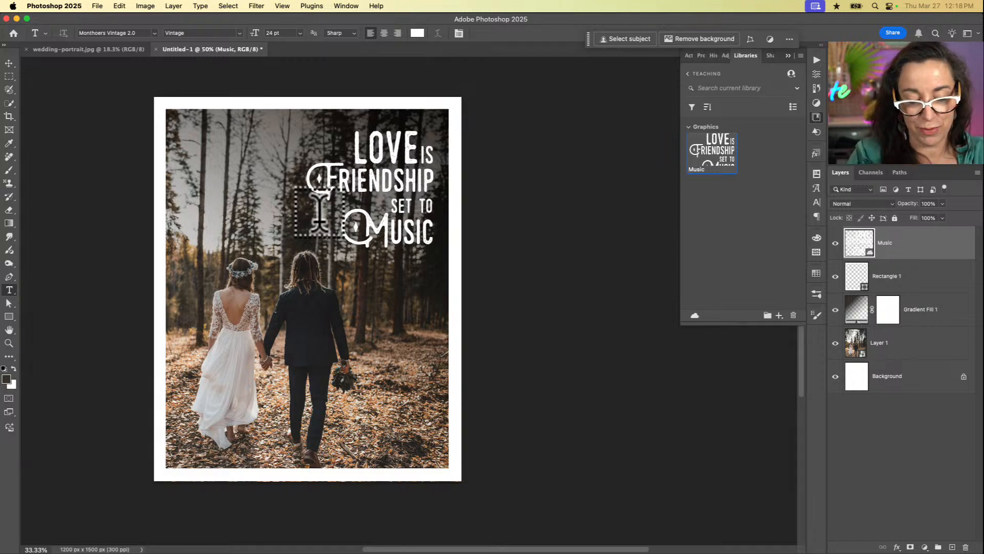
Turn the wedding design into a custom 1200 × 1500 px artboard named "Front".
{"action": "key", "text": "v"}
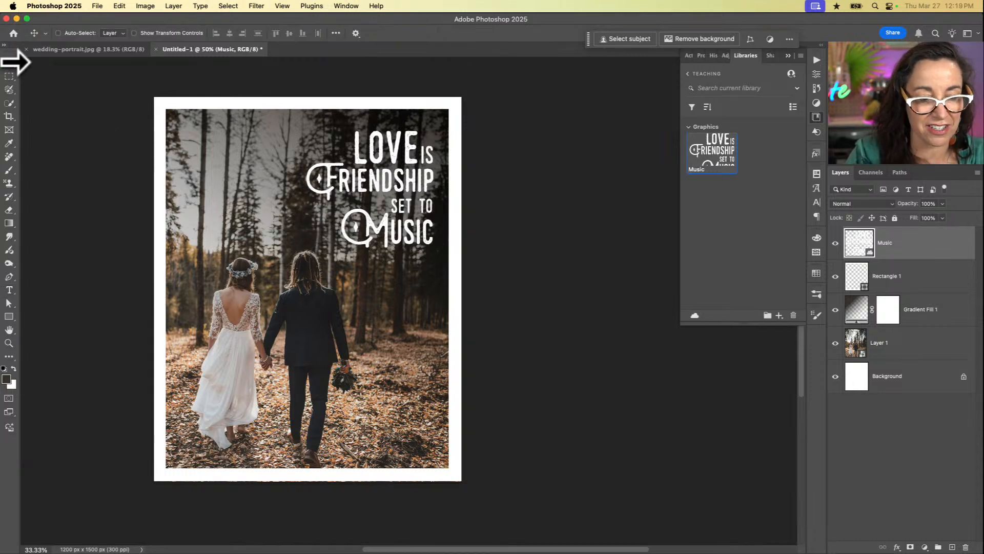
{"action": "right_click", "coordinate": [9, 62]}
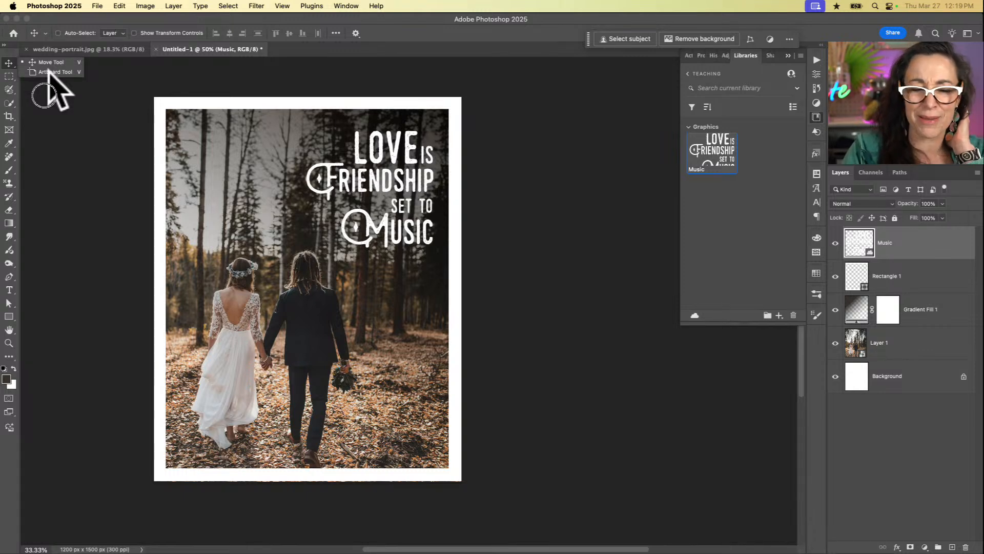
{"action": "left_click", "coordinate": [47, 62]}
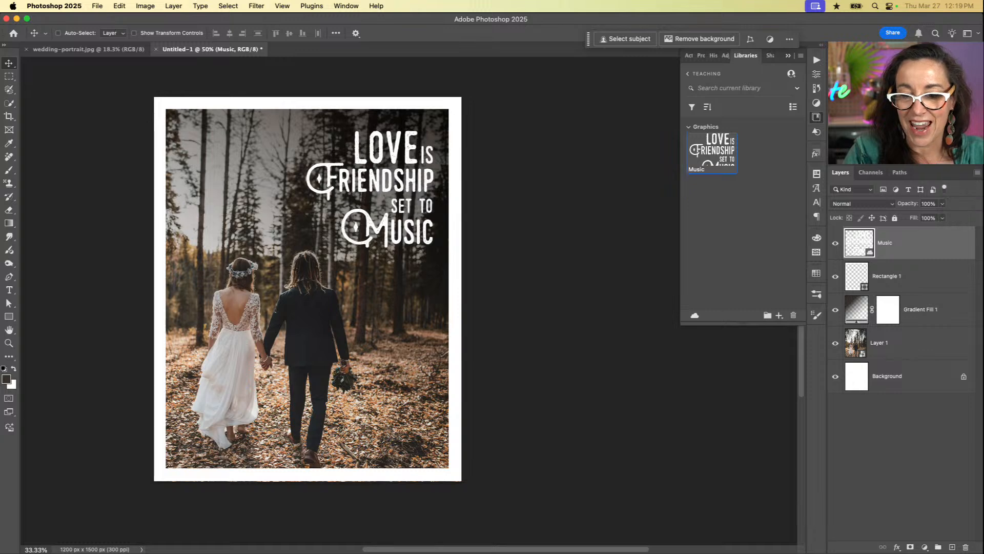
{"action": "left_click", "coordinate": [977, 173]}
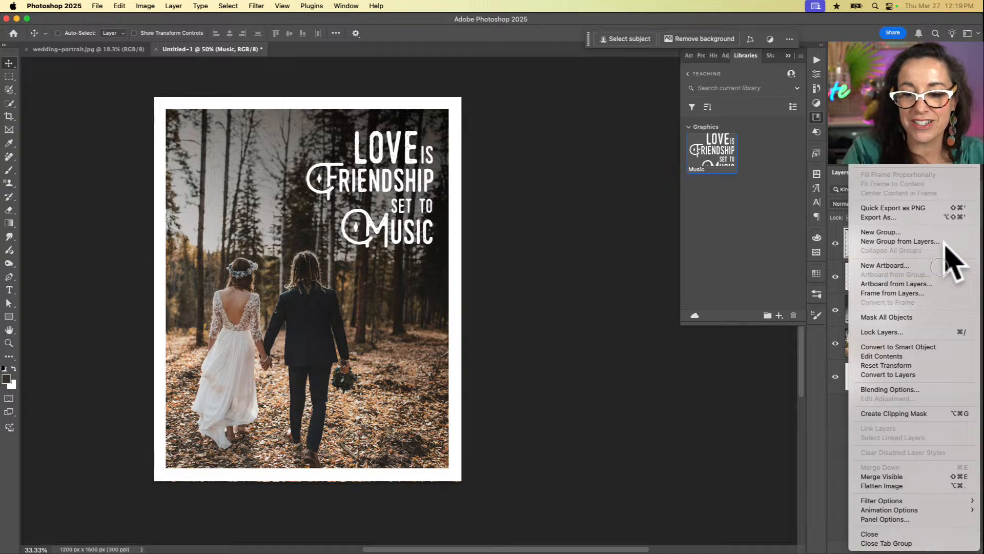
{"action": "left_click", "coordinate": [948, 264]}
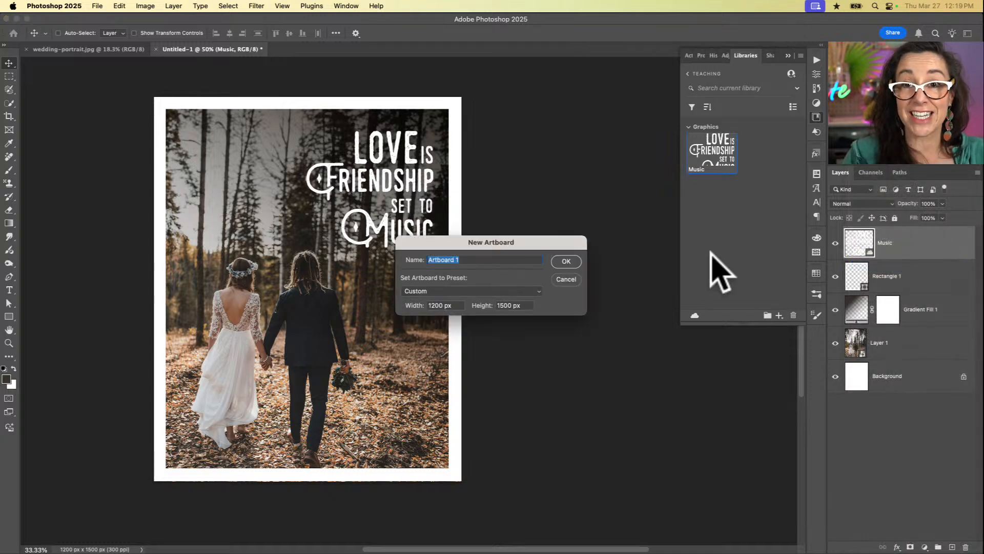
{"action": "type", "text": "Front"}
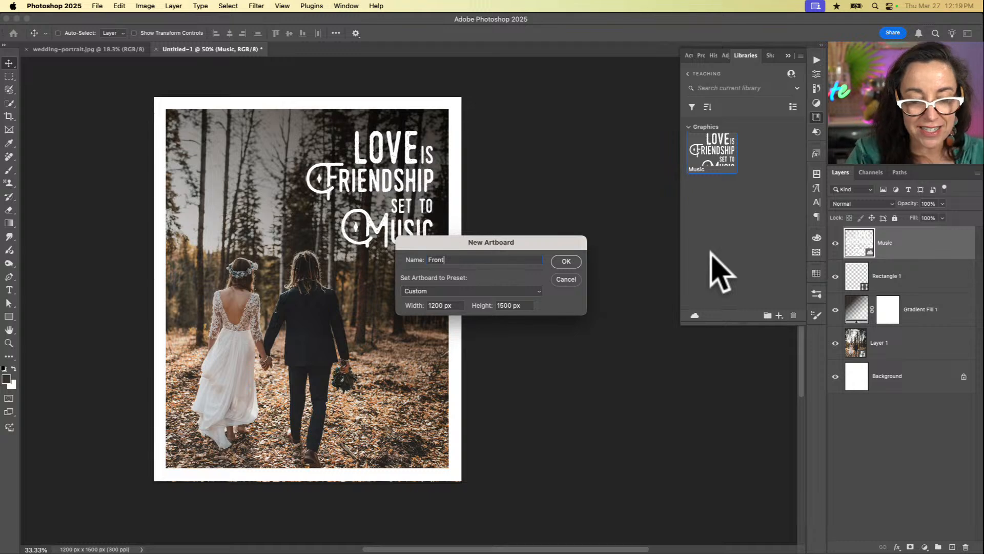
{"action": "left_click", "coordinate": [566, 261]}
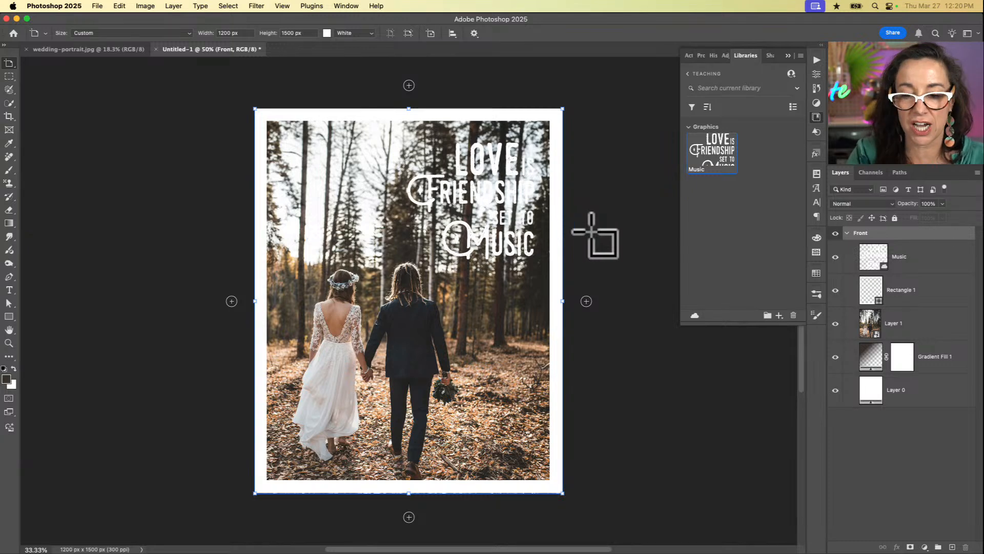
Collapse and re-expand the Front artboard to examine the layers it contains.
{"action": "left_click_drag", "start_coordinate": [871, 202], "coordinate": [883, 238]}
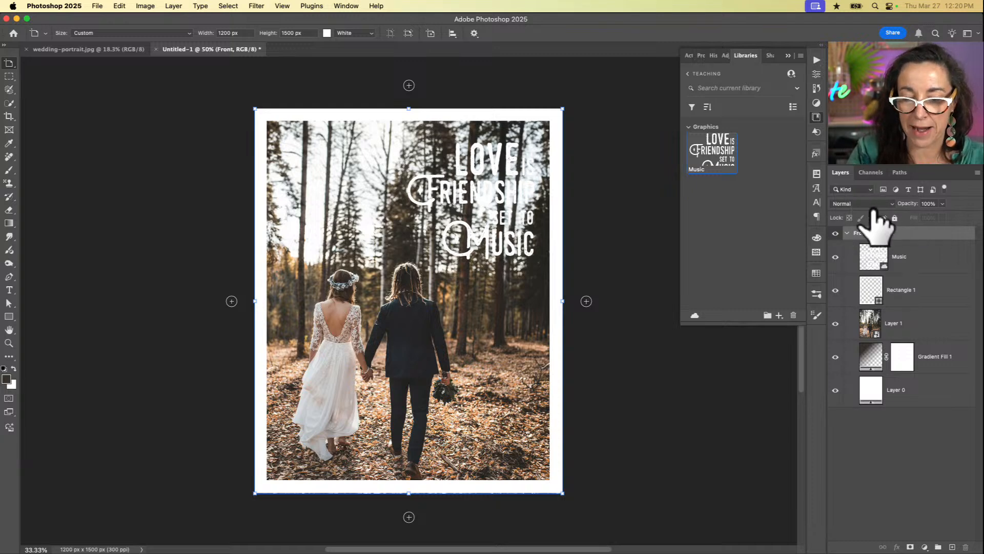
{"action": "left_click_drag", "start_coordinate": [877, 213], "coordinate": [890, 253]}
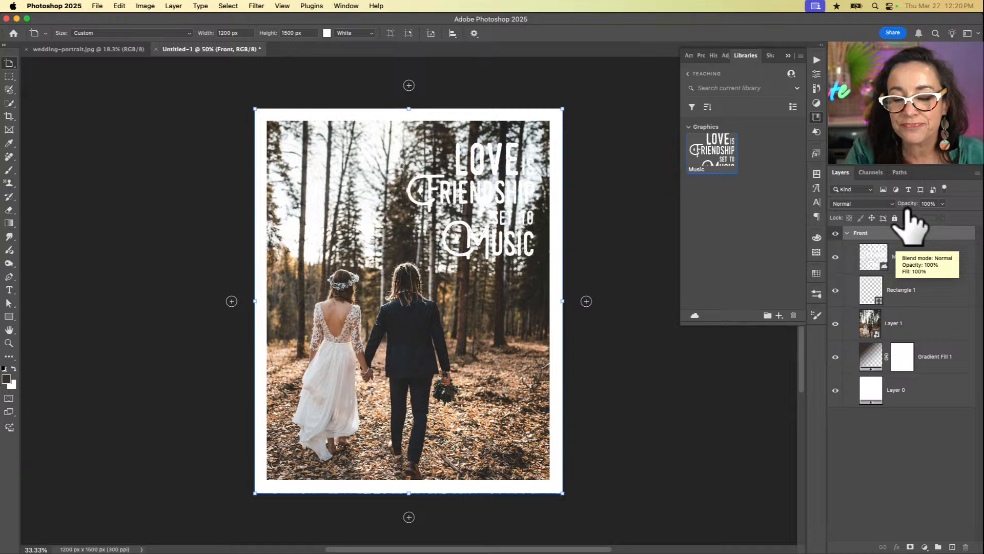
{"action": "left_click", "coordinate": [847, 233]}
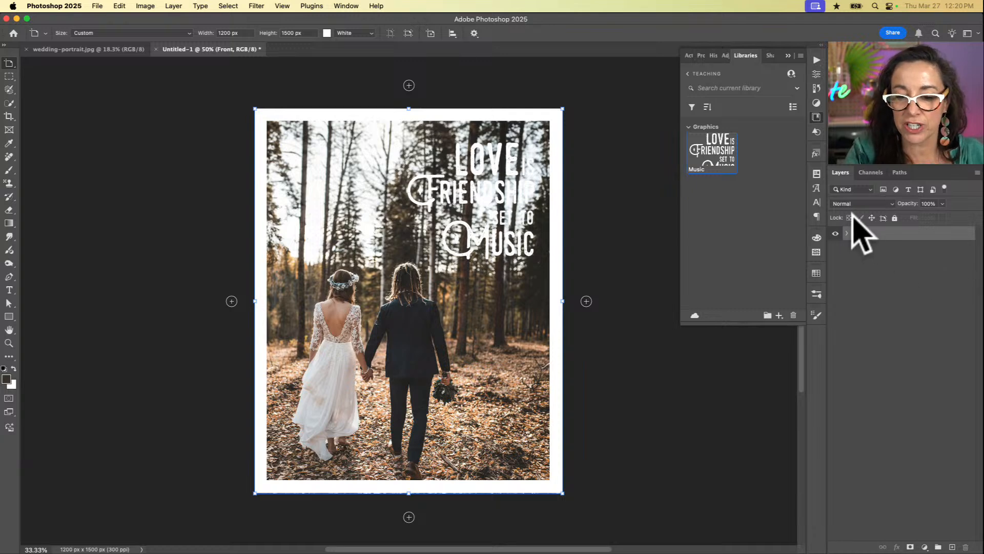
{"action": "left_click", "coordinate": [846, 232]}
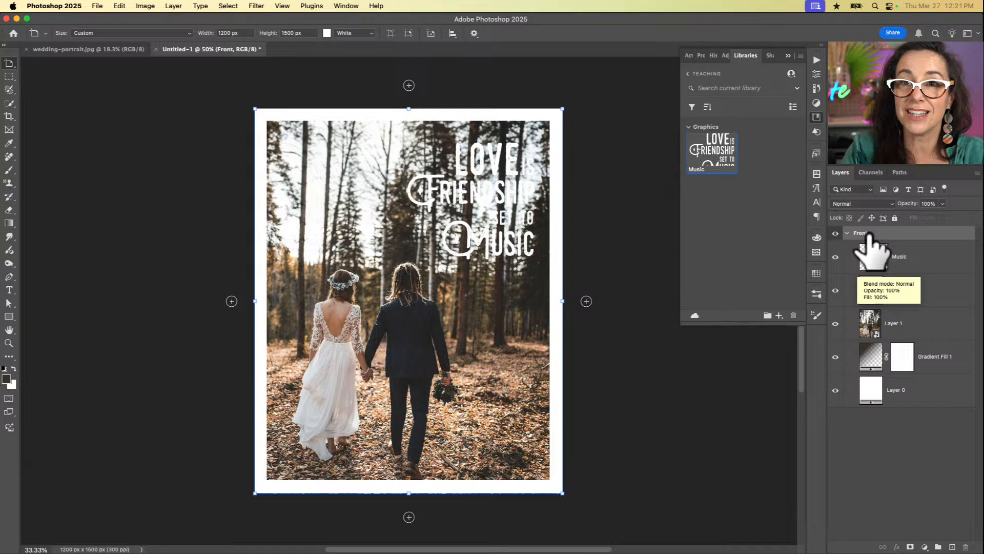
{"action": "left_click_drag", "start_coordinate": [872, 245], "coordinate": [632, 328]}
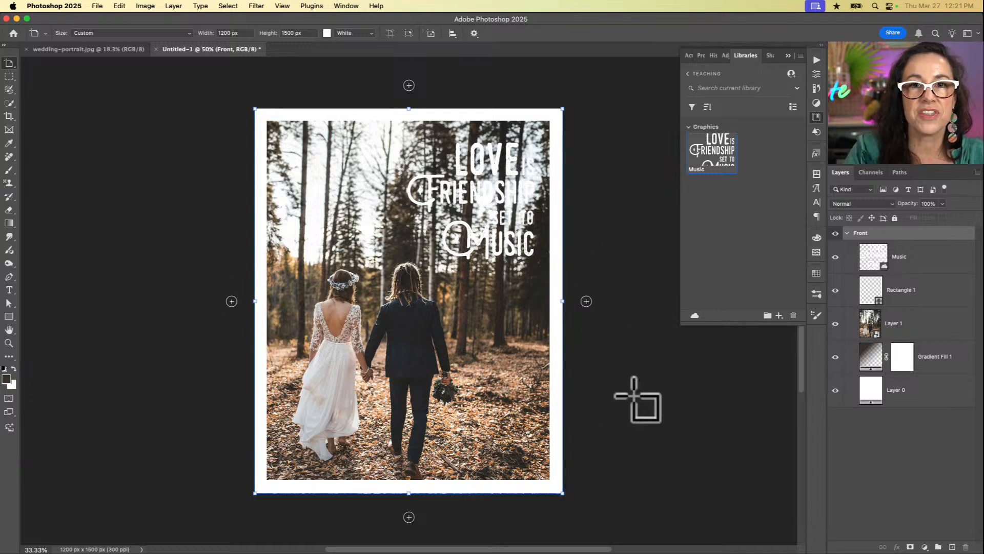
Select the Front artboard with the Artboard tool and add an empty artboard of the same size directly to its right.
{"action": "scroll", "coordinate": [635, 399], "scroll_direction": "right", "scroll_amount": 3}
{"action": "scroll", "coordinate": [635, 398], "scroll_direction": "right", "scroll_amount": 4}
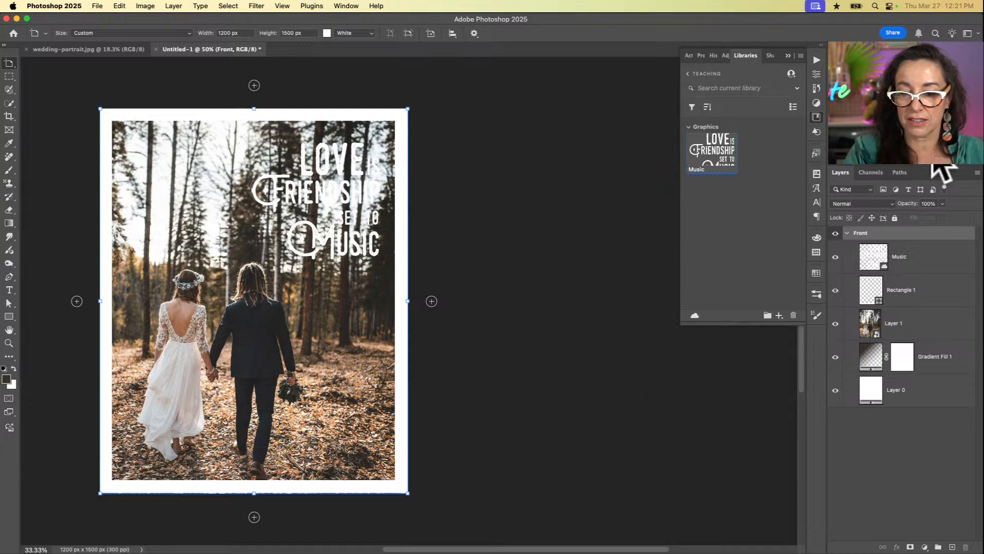
{"action": "left_click", "coordinate": [976, 173]}
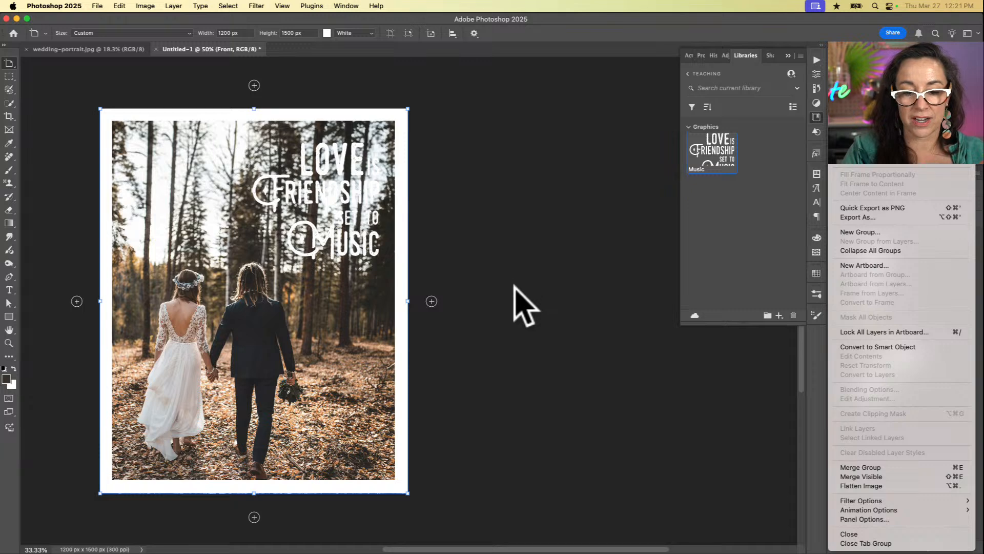
{"action": "left_click", "coordinate": [523, 302]}
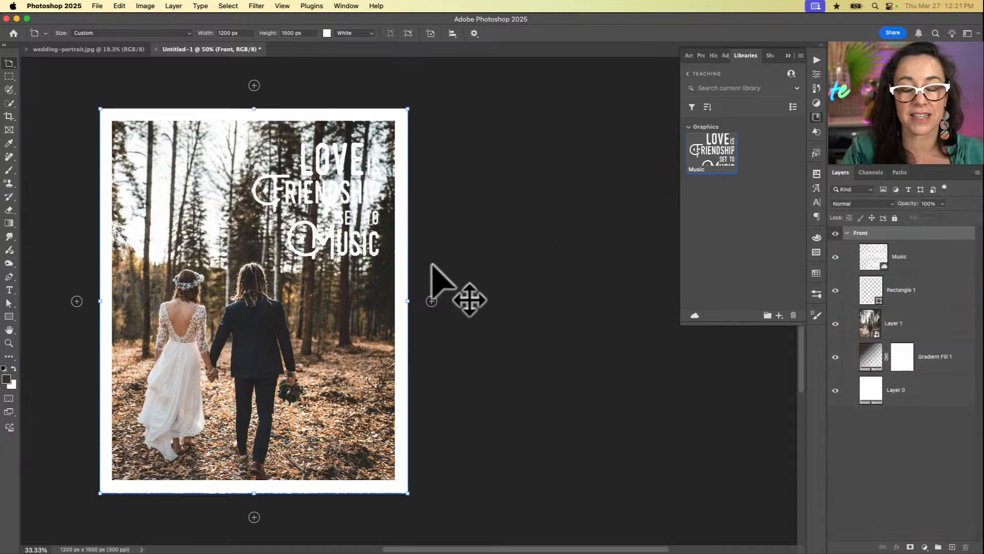
{"action": "key", "text": "v"}
{"action": "left_click_drag", "start_coordinate": [958, 238], "coordinate": [958, 309]}
{"action": "left_click", "coordinate": [961, 323]}
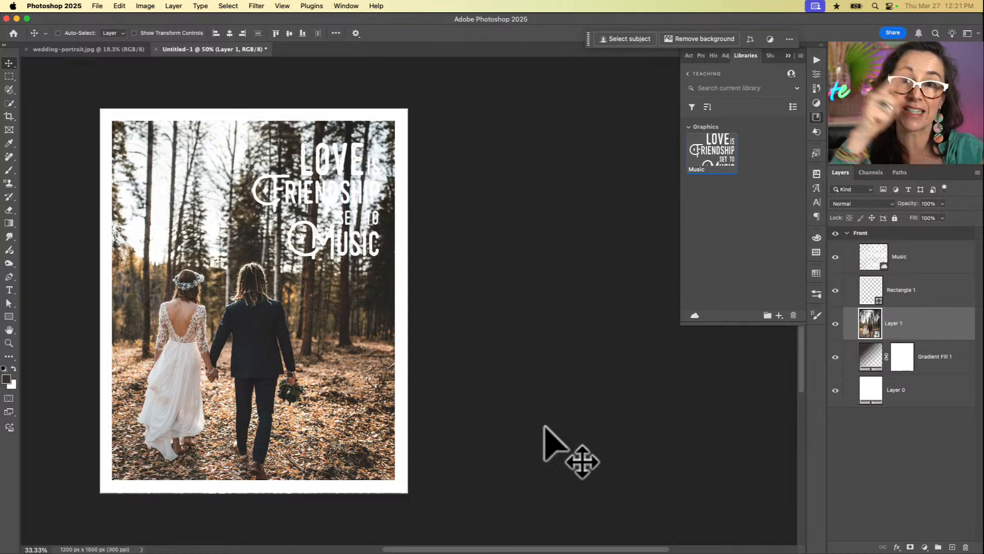
{"action": "left_click", "coordinate": [902, 233]}
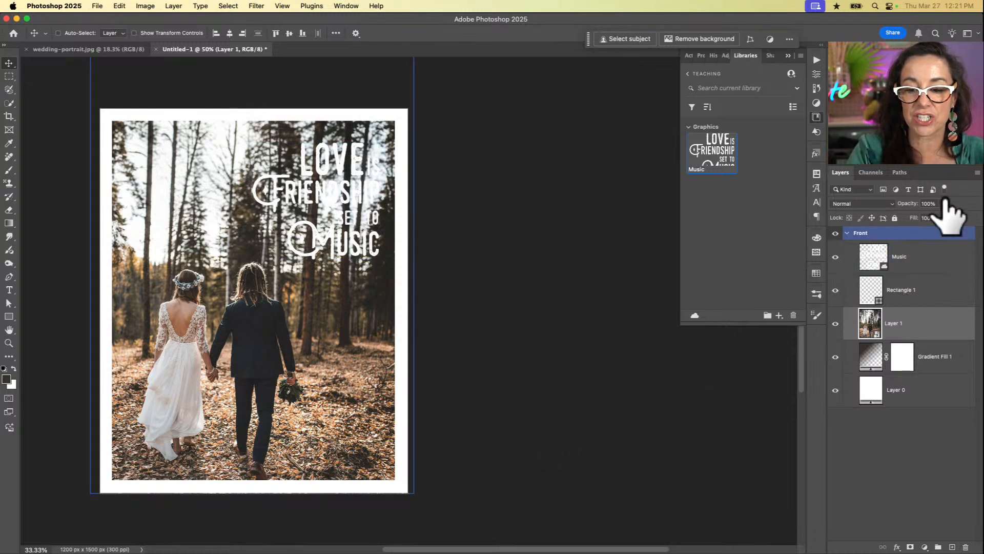
{"action": "key", "text": "shift+v"}
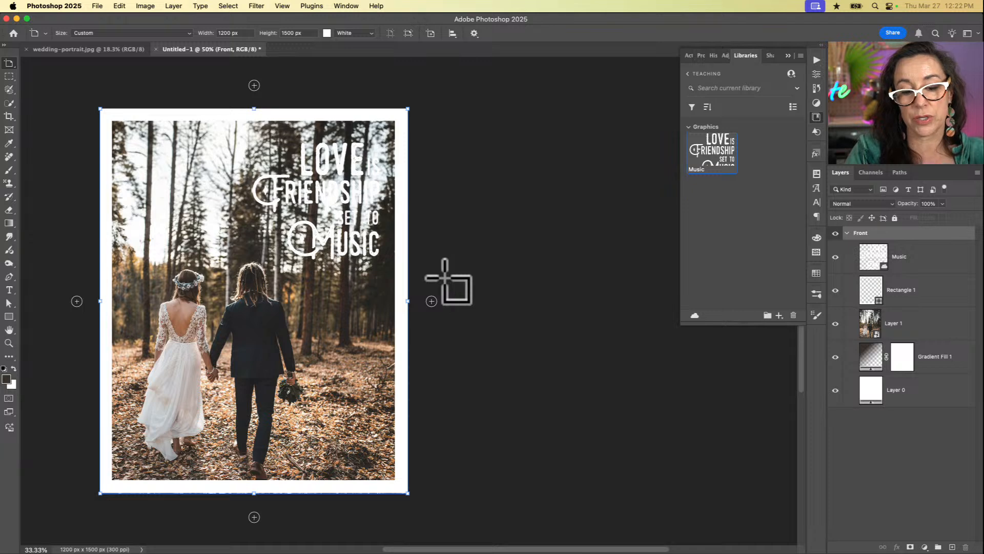
{"action": "left_click", "coordinate": [431, 301]}
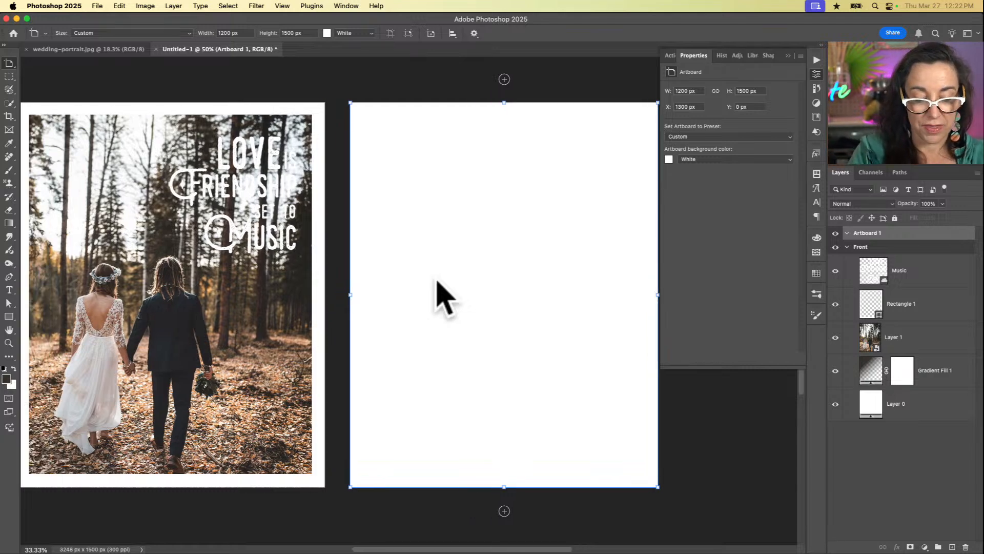
Rename the empty artboard beside Front as "Back".
{"action": "key", "text": "super+minus"}
{"action": "key", "text": "super+minus"}
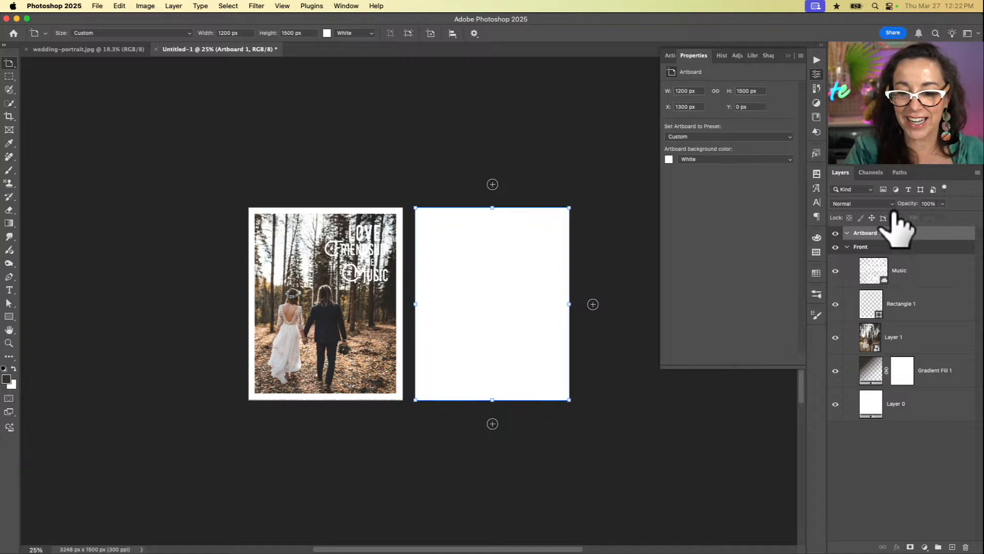
{"action": "left_click", "coordinate": [847, 247]}
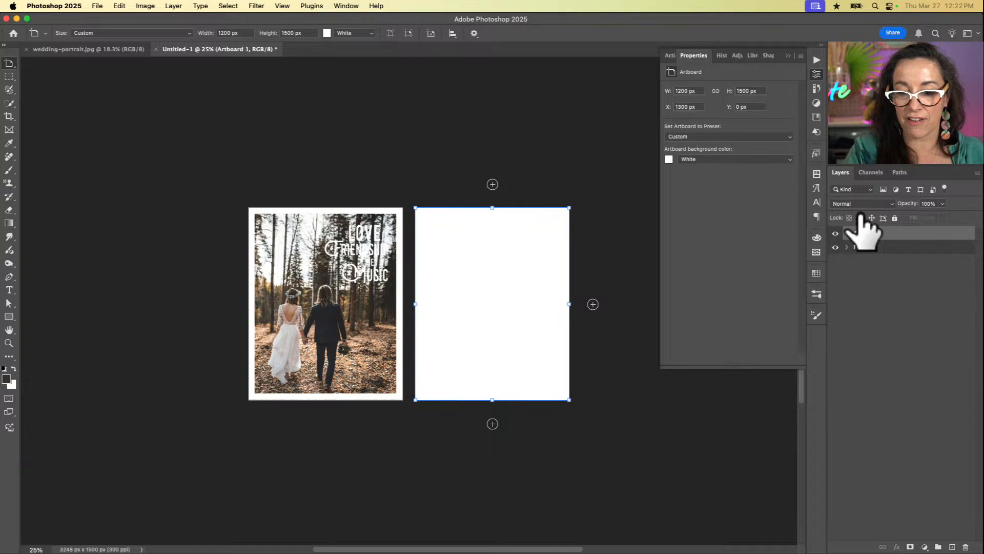
{"action": "left_click", "coordinate": [846, 246]}
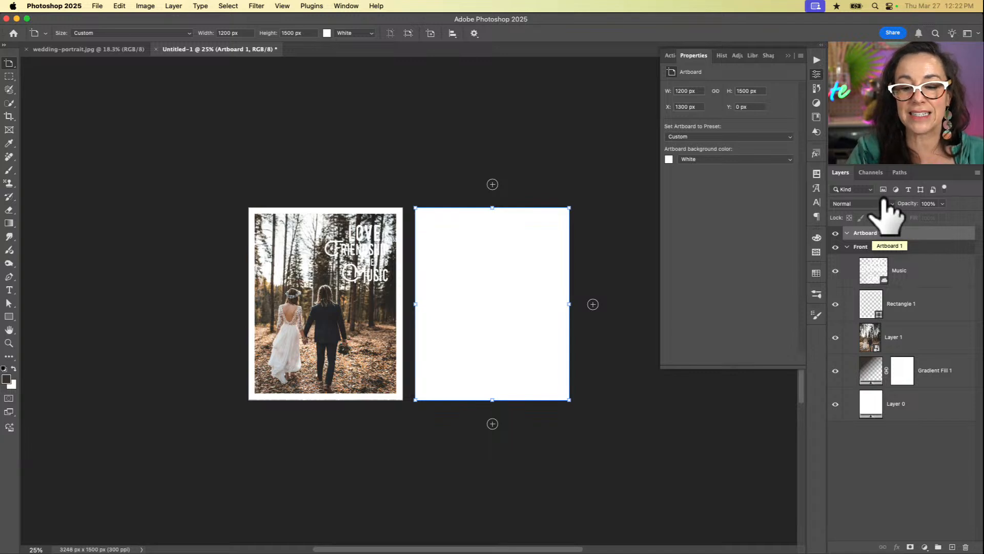
{"action": "double_click", "coordinate": [876, 232]}
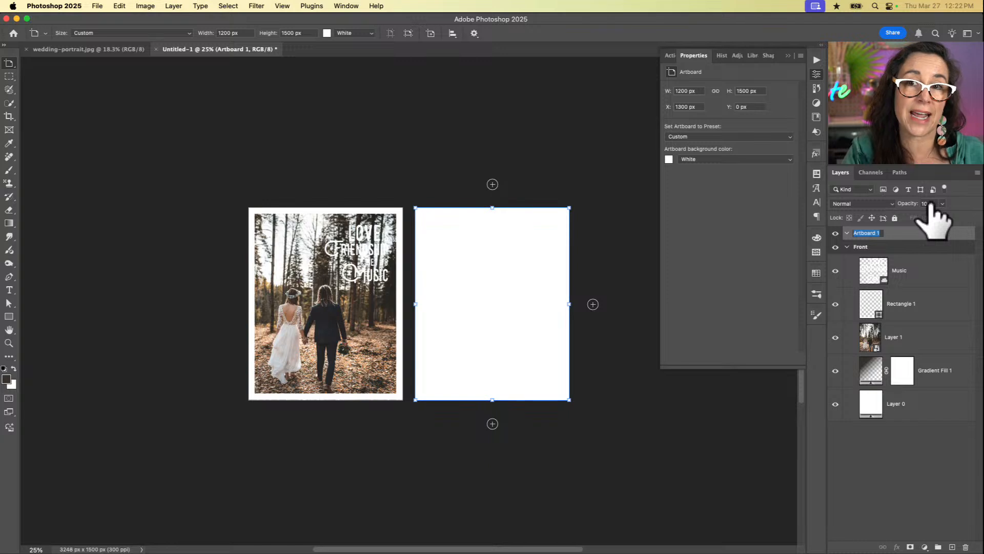
{"action": "type", "text": "Back"}
{"action": "key", "text": "Return"}
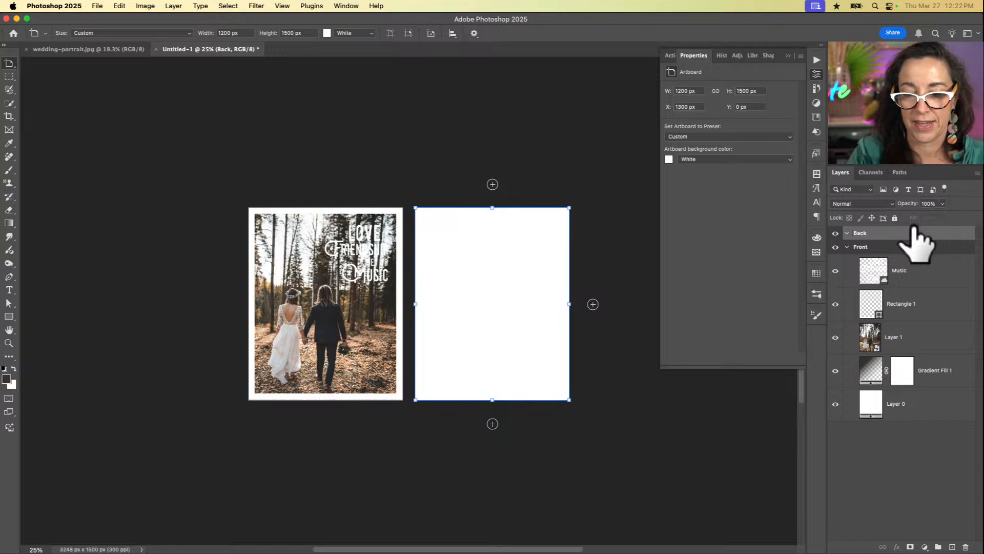
Copy the Rectangle 1 border layer from the Front artboard into the Back artboard.
{"action": "key", "text": "super+equal"}
{"action": "key", "text": "super+equal"}
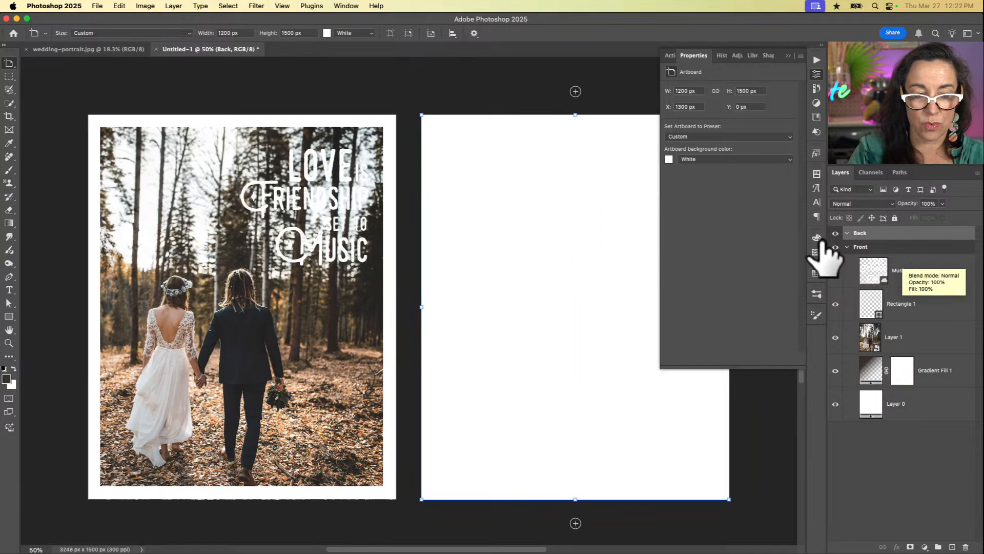
{"action": "scroll", "coordinate": [610, 303], "scroll_direction": "right", "scroll_amount": 3}
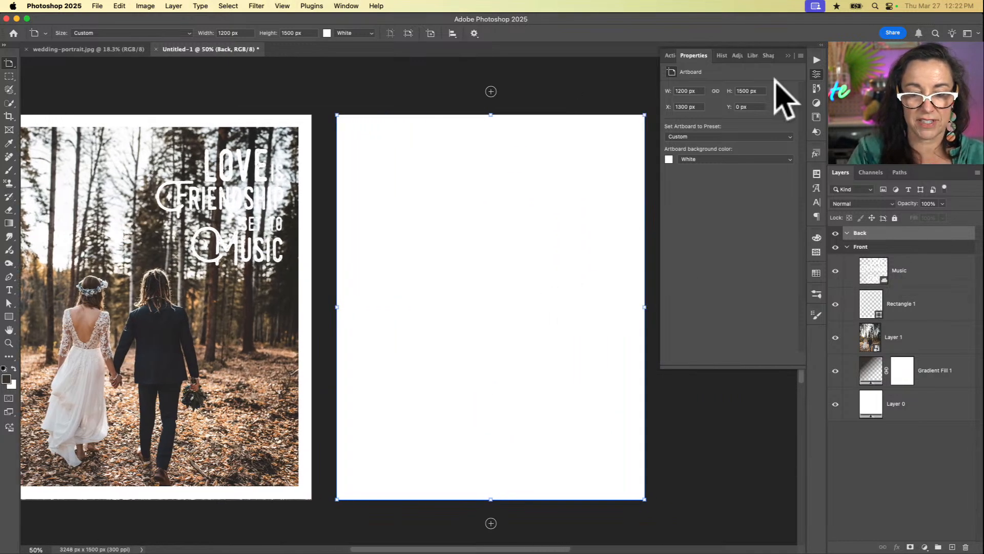
{"action": "left_click", "coordinate": [820, 45]}
{"action": "scroll", "coordinate": [647, 200], "scroll_direction": "left", "scroll_amount": 3}
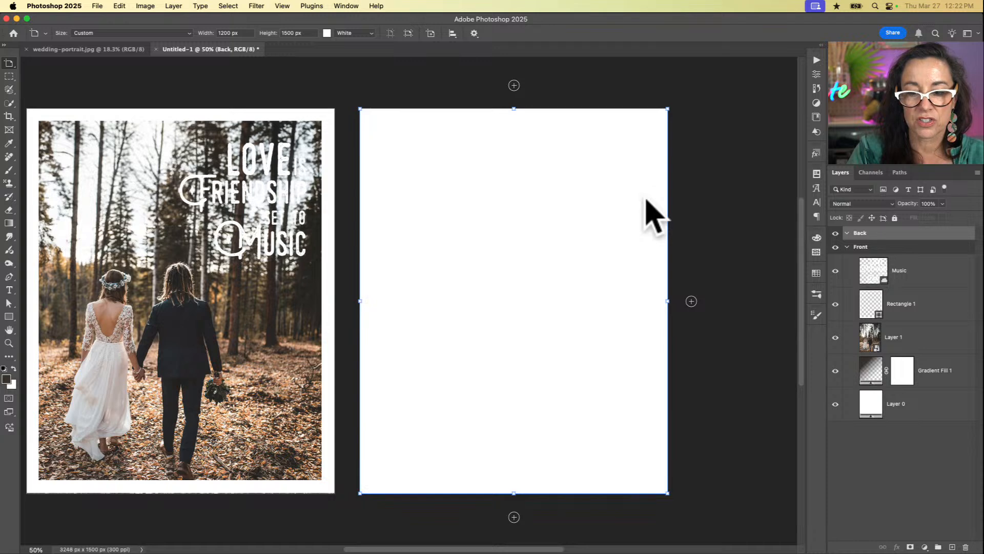
{"action": "left_click", "coordinate": [939, 287]}
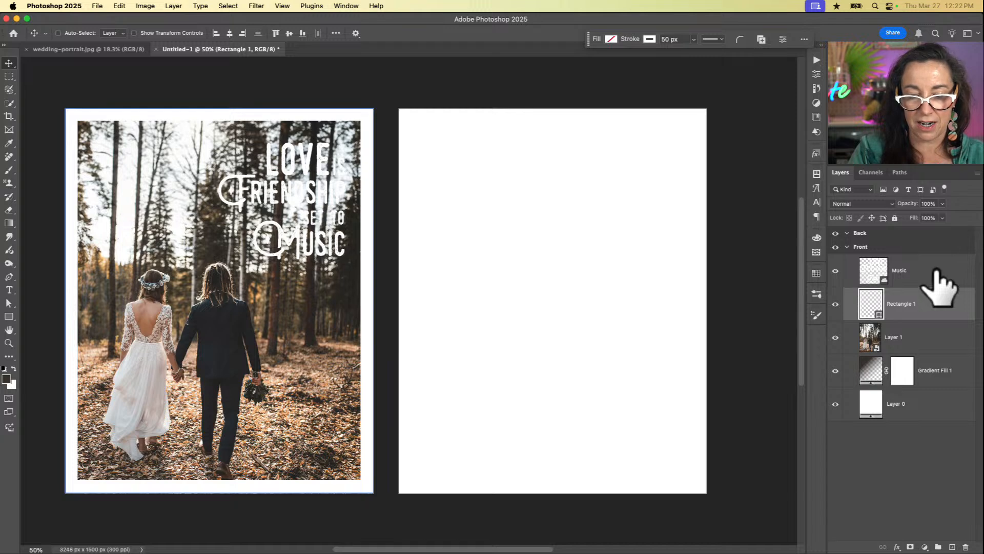
{"action": "left_click_drag", "start_coordinate": [934, 271], "coordinate": [943, 201]}
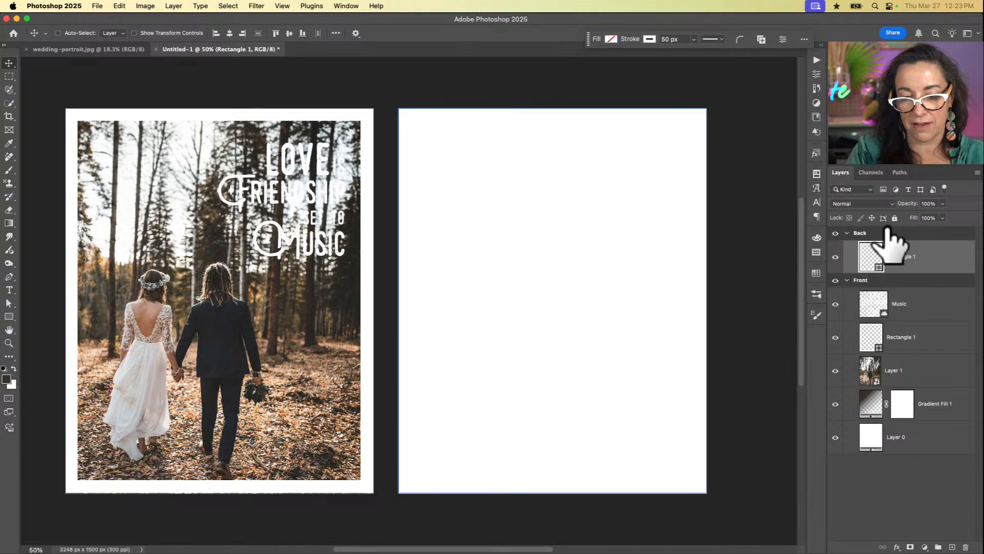
Recolour the stroke of the Back artboard's rectangle with the recently used dark brown.
{"action": "key", "text": "u"}
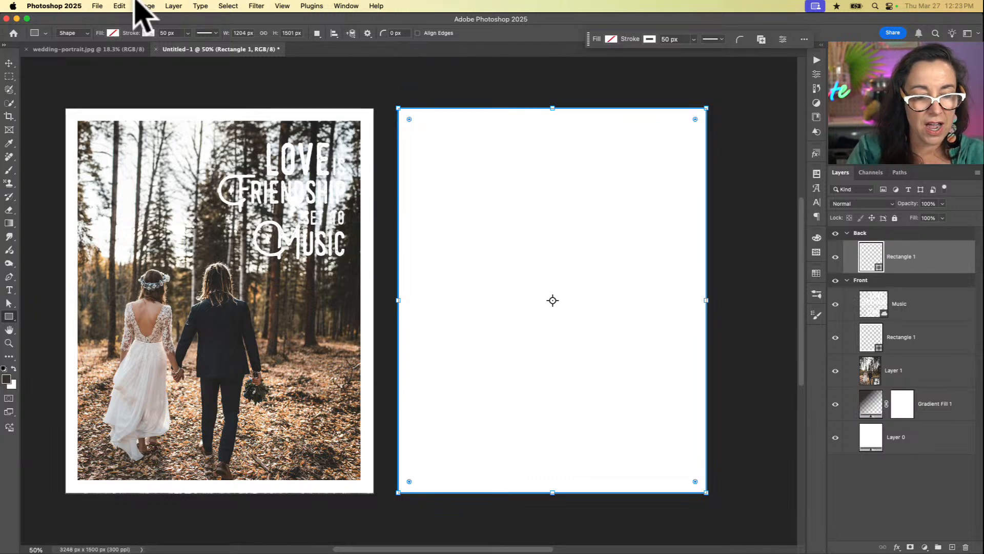
{"action": "left_click", "coordinate": [113, 33]}
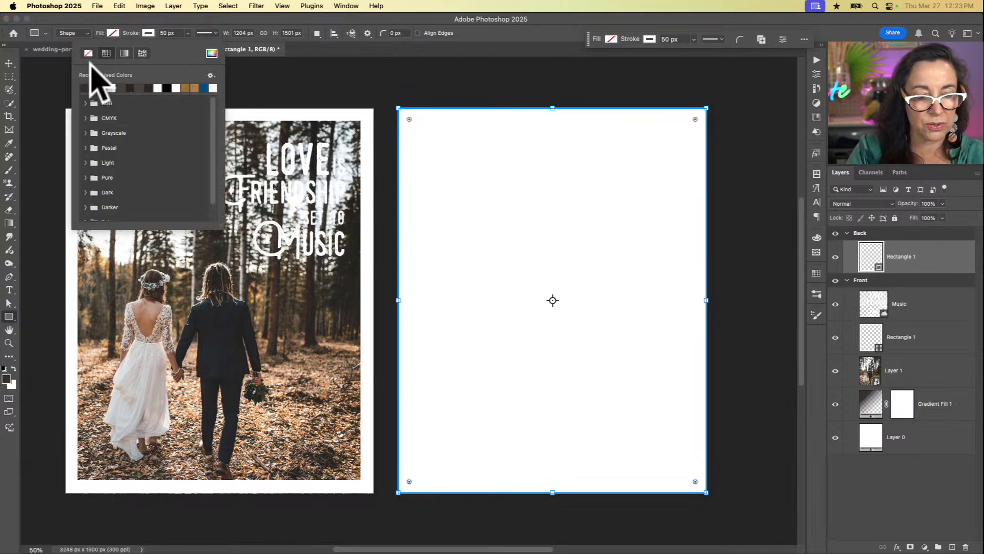
{"action": "left_click", "coordinate": [88, 88]}
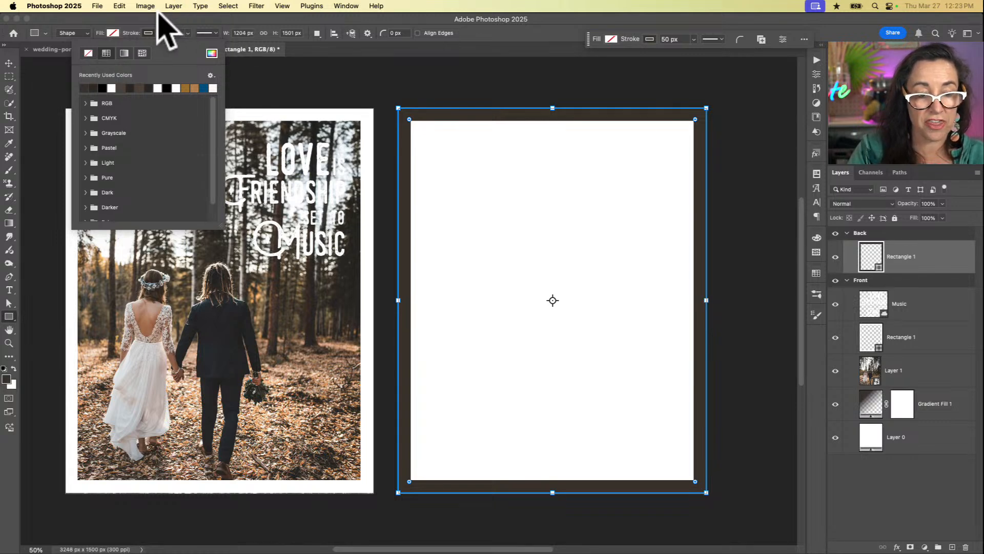
Thin the Back rectangle's stroke to 1.96 px and shrink the rectangle around its centre to about 1090 × 1383 px.
{"action": "left_click", "coordinate": [169, 32]}
{"action": "left_click", "coordinate": [187, 33]}
{"action": "left_click_drag", "start_coordinate": [175, 19], "coordinate": [184, 21]}
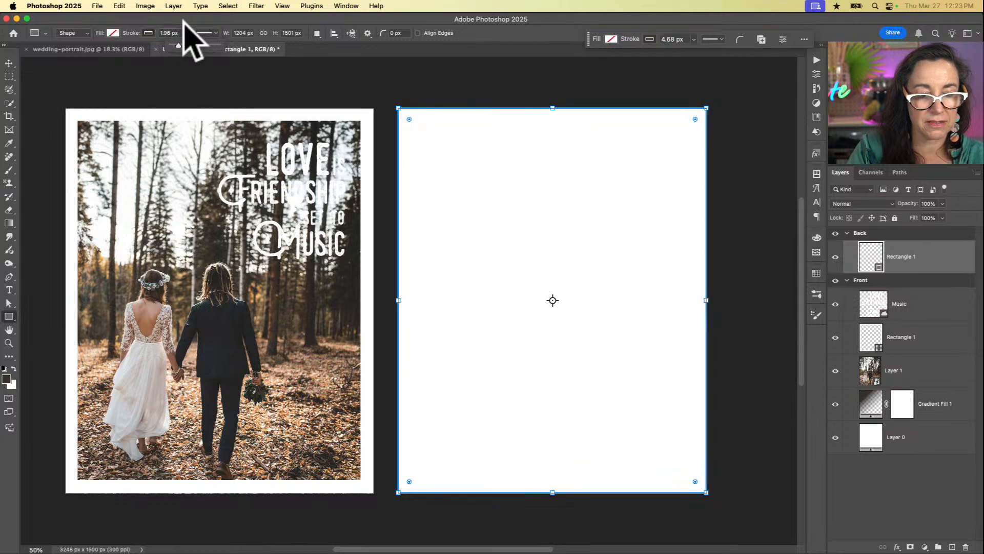
{"action": "left_click_drag", "start_coordinate": [399, 109], "coordinate": [413, 123]}
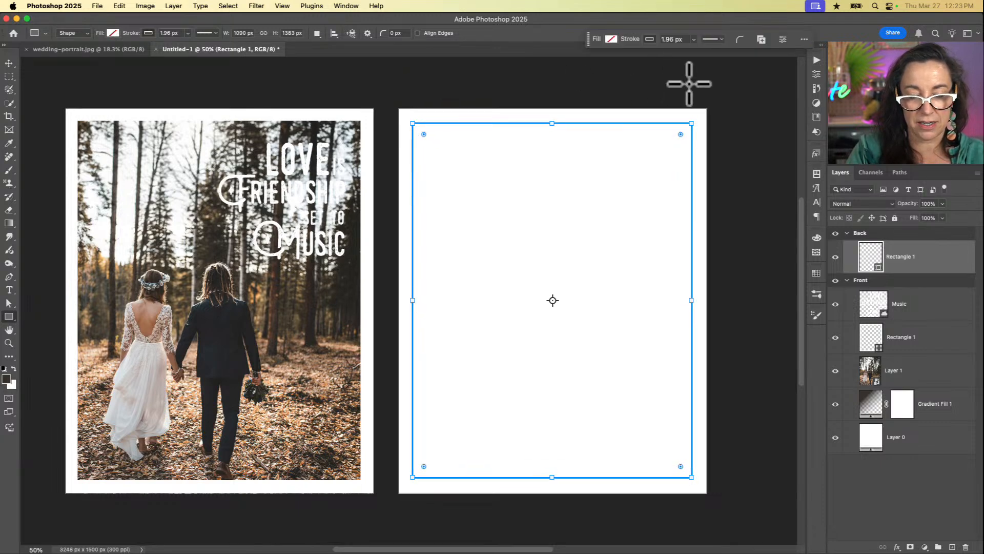
{"action": "key", "text": "v"}
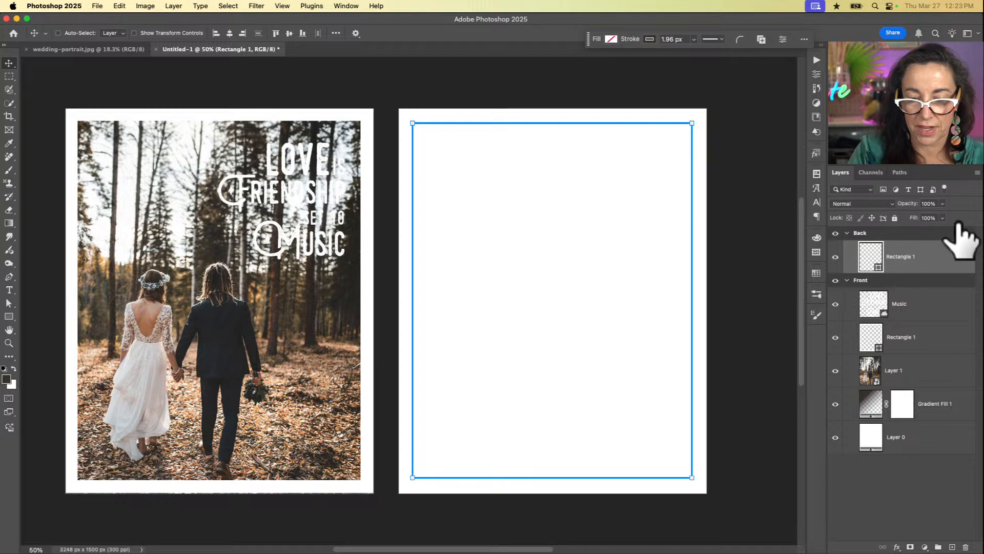
{"action": "left_click", "coordinate": [934, 294]}
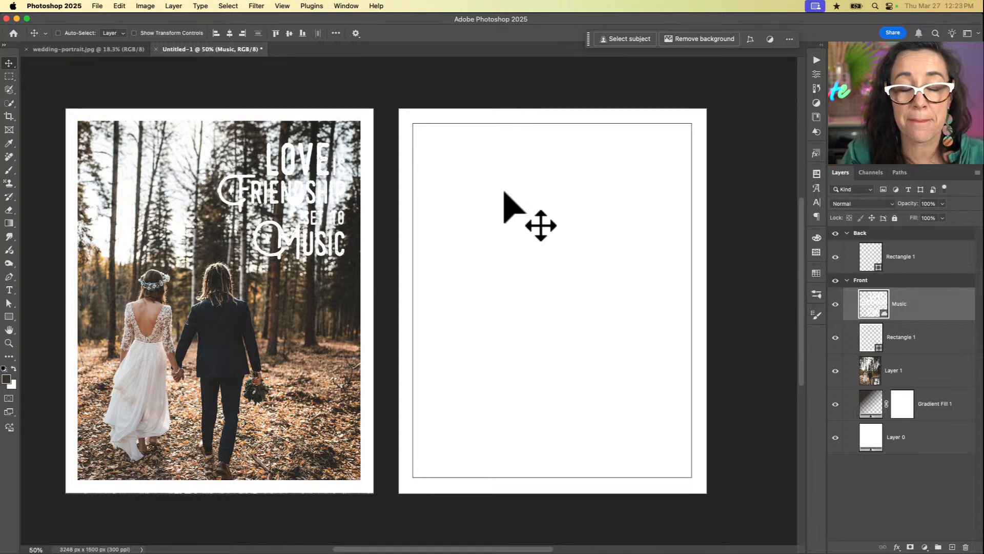
Add the text "Thanks" in the upper part of the Back artboard and colour it dark brown #433a33.
{"action": "key", "text": "t"}
{"action": "left_click", "coordinate": [449, 215]}
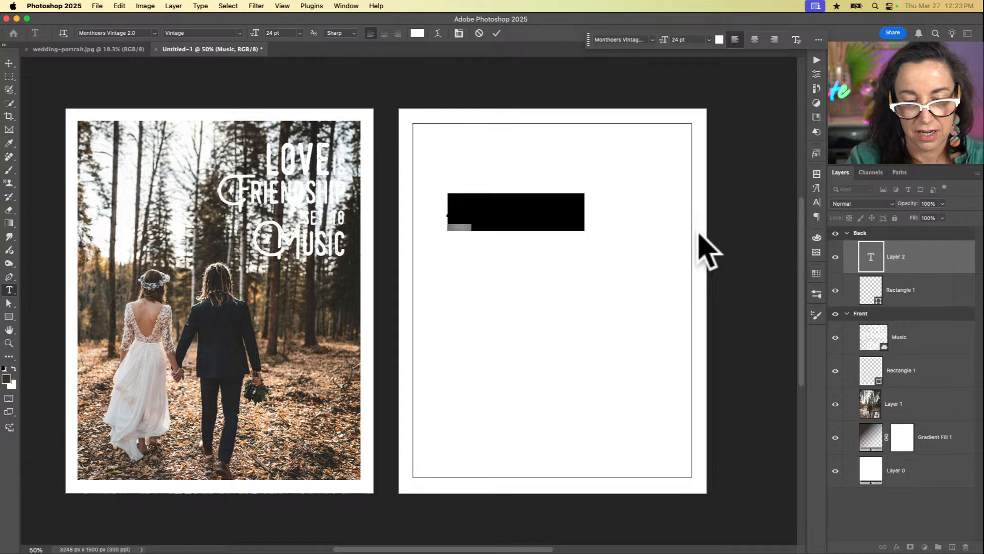
{"action": "type", "text": "Save th"}
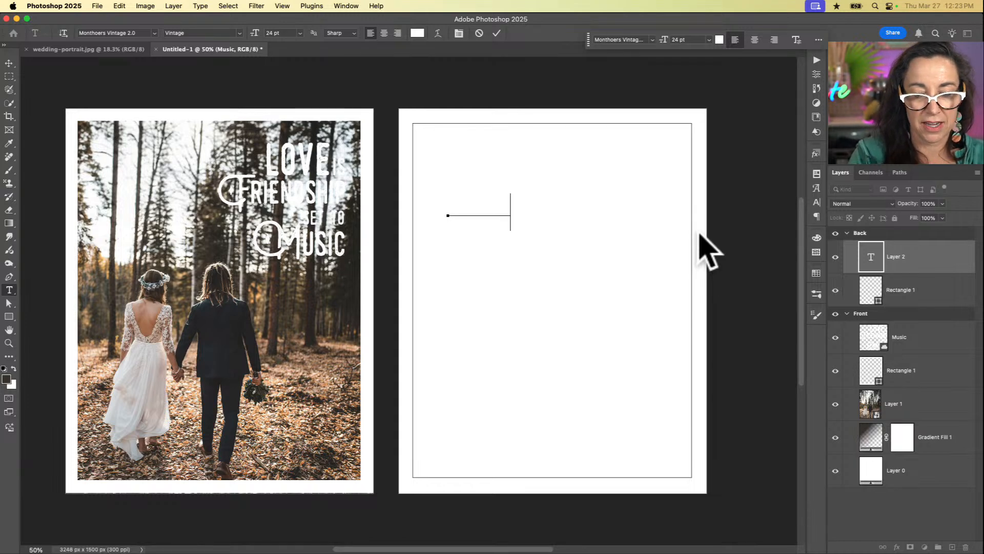
{"action": "key", "text": "super+a"}
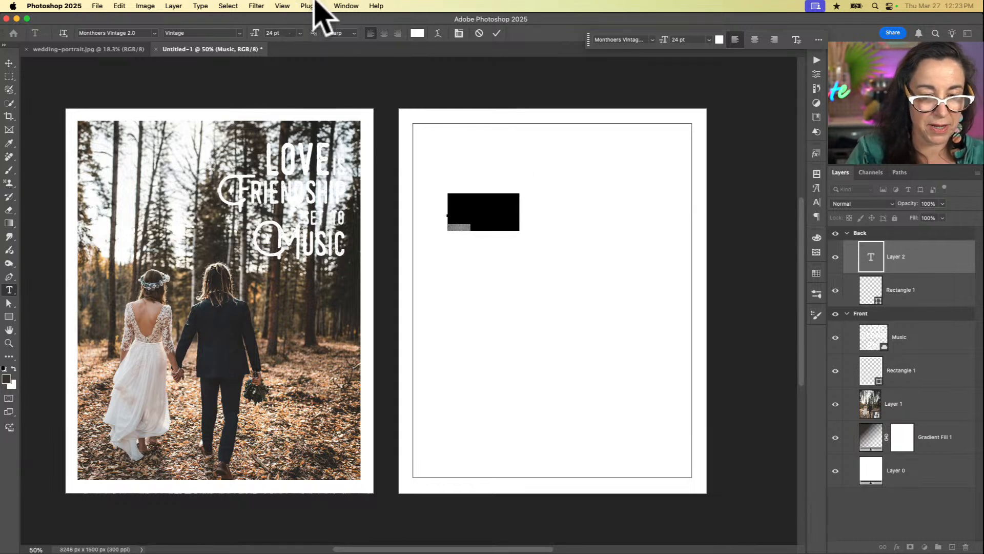
{"action": "left_click", "coordinate": [418, 33]}
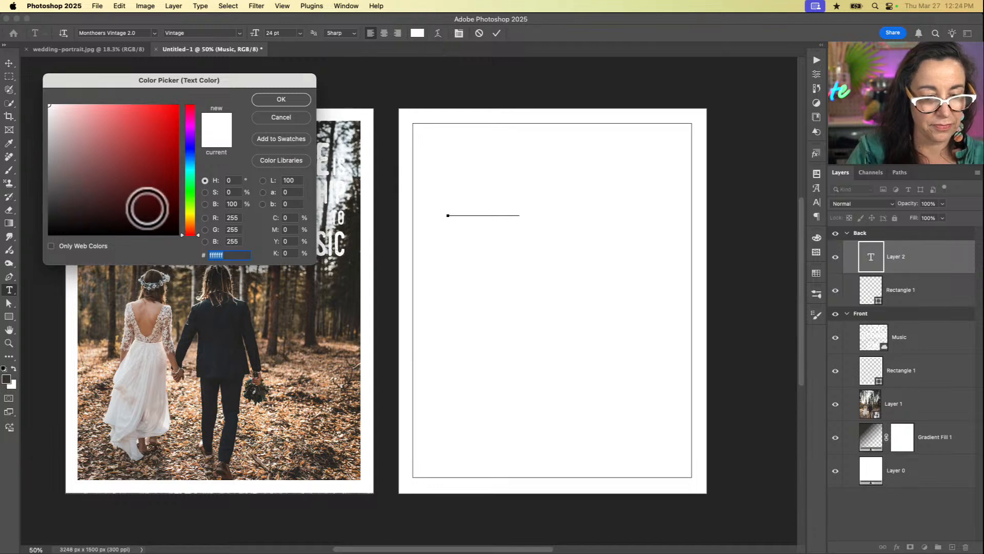
{"action": "left_click", "coordinate": [153, 260]}
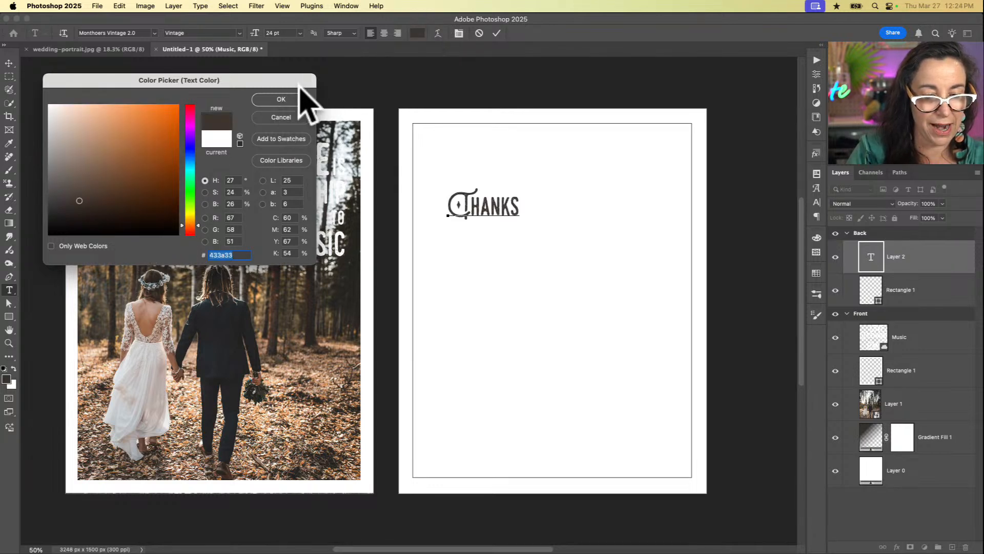
{"action": "left_click", "coordinate": [303, 100]}
Set the text's font to Manhattan Cocktails Demo Semi Oblique and extend the wording to "Thanks for".
{"action": "left_click", "coordinate": [141, 32]}
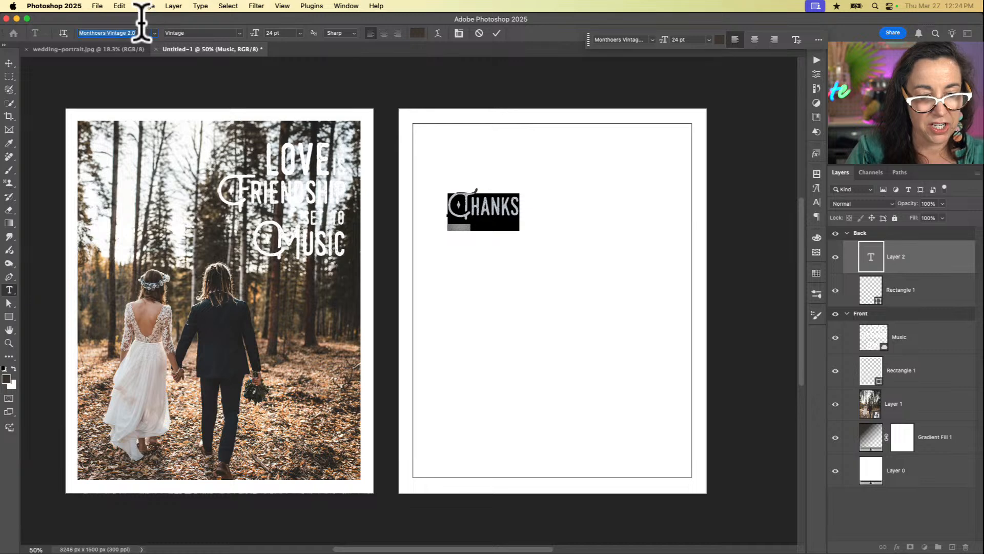
{"action": "type", "text": "manha"}
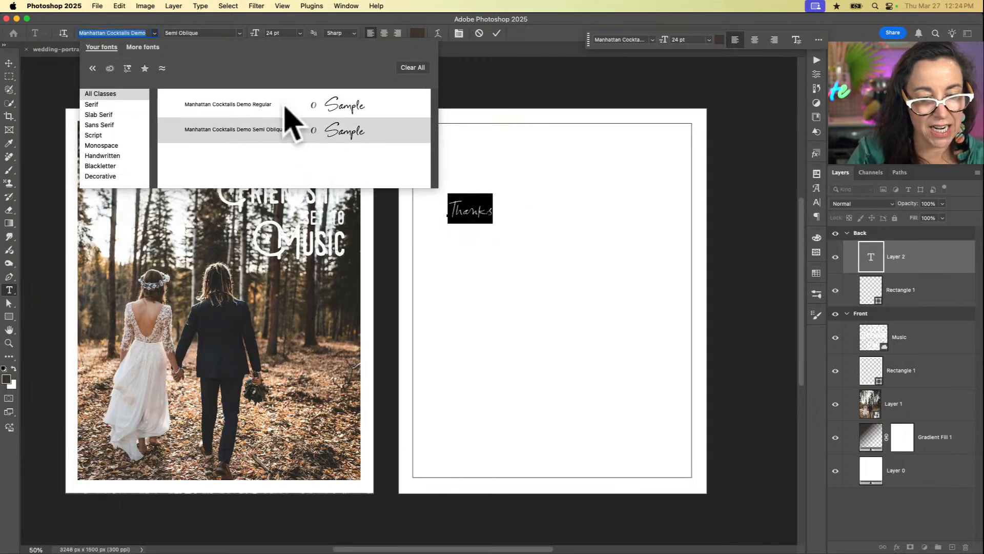
{"action": "left_click", "coordinate": [292, 126]}
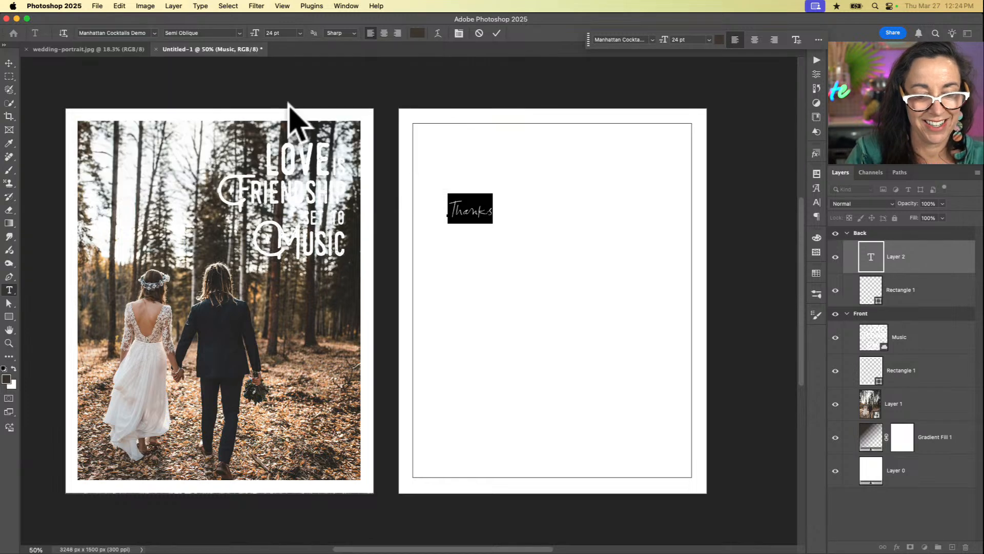
{"action": "left_click", "coordinate": [499, 177]}
{"action": "type", "text": "for"}
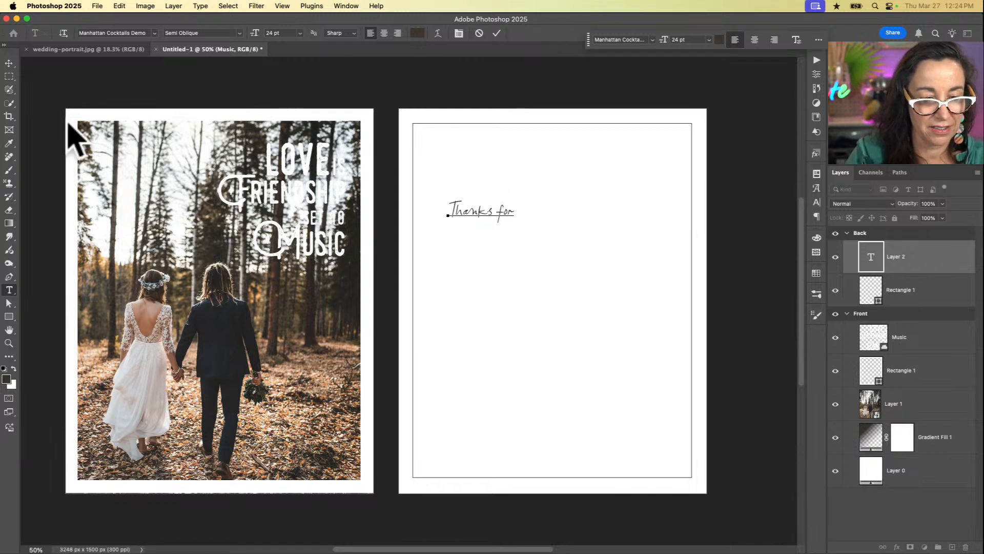
Switch to Adobe Bridge, preview thankyou-4x5.psd at full screen to read the finished card's message, and return to Photoshop.
{"action": "key", "text": "super+Tab"}
{"action": "left_click", "coordinate": [533, 282]}
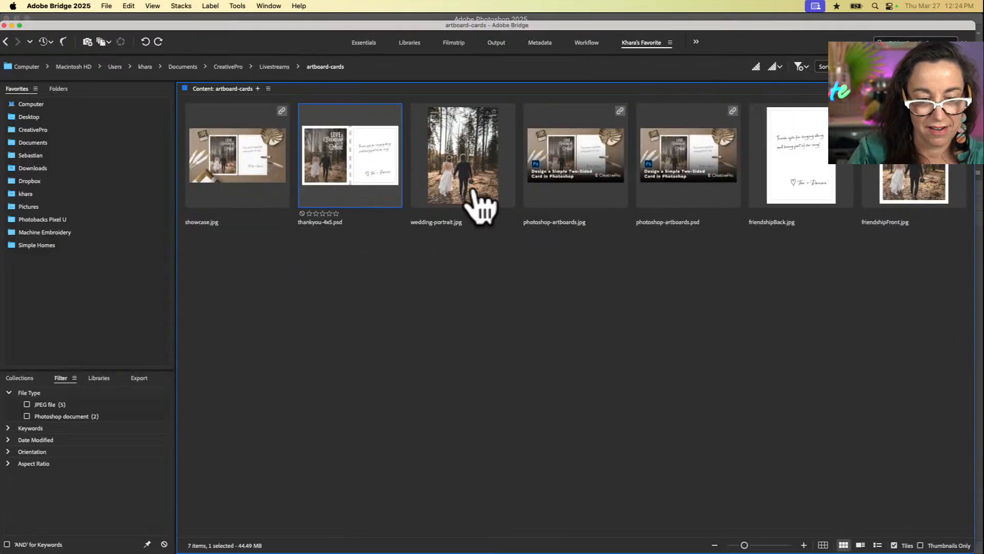
{"action": "key", "text": "space"}
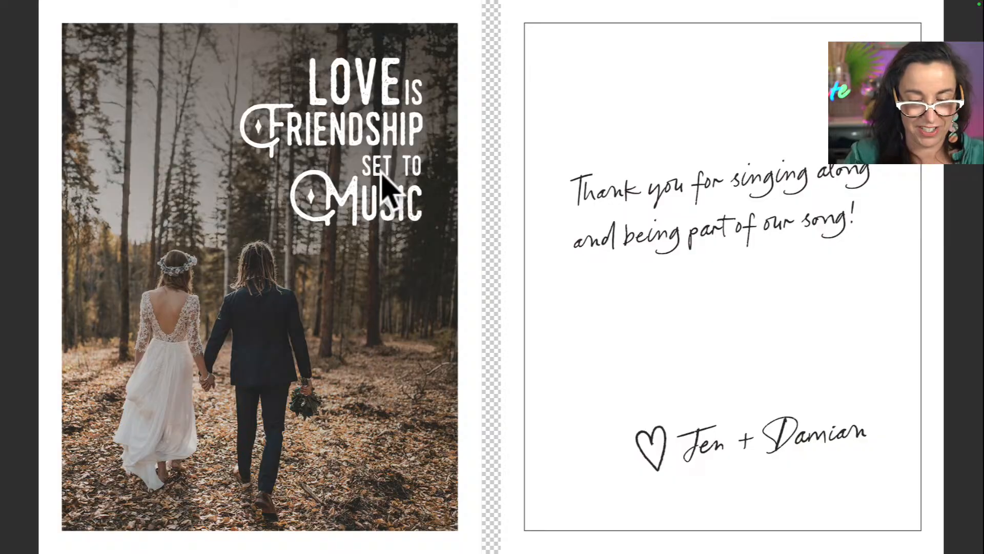
{"action": "key", "text": "space"}
{"action": "key", "text": "super+Tab"}
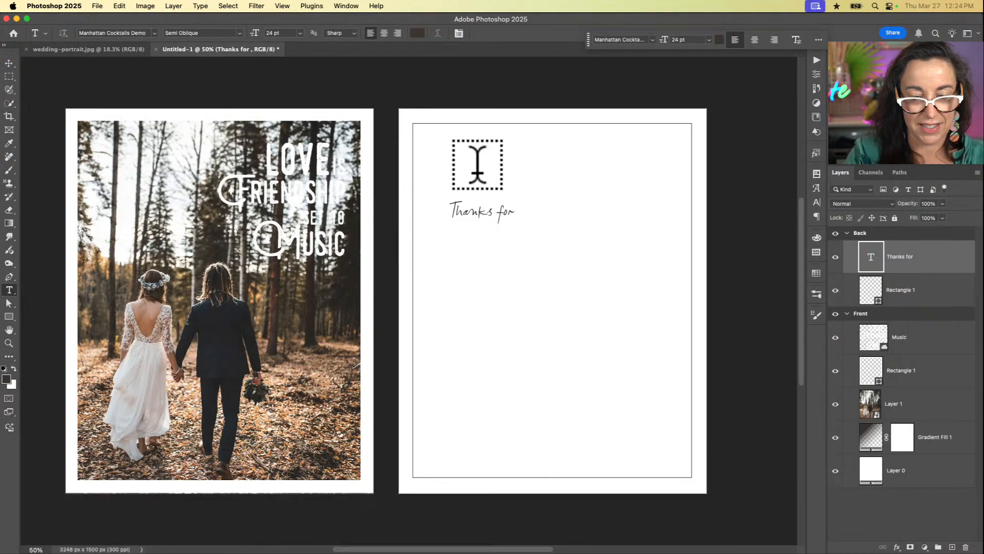
Complete the message as "Thanks for singing along and being part of our song!" over two lines and move it slightly lower.
{"action": "left_click", "coordinate": [519, 182]}
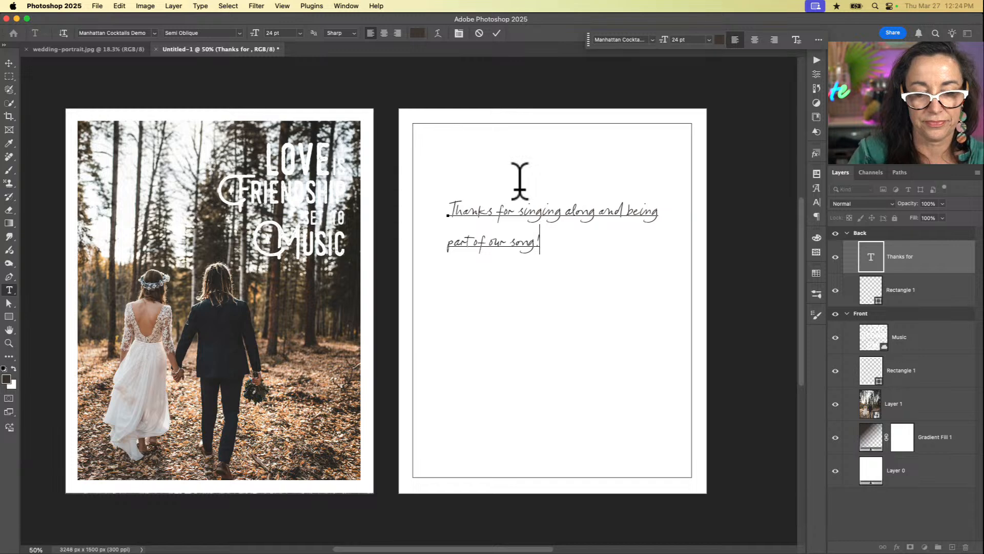
{"action": "key", "text": "Escape"}
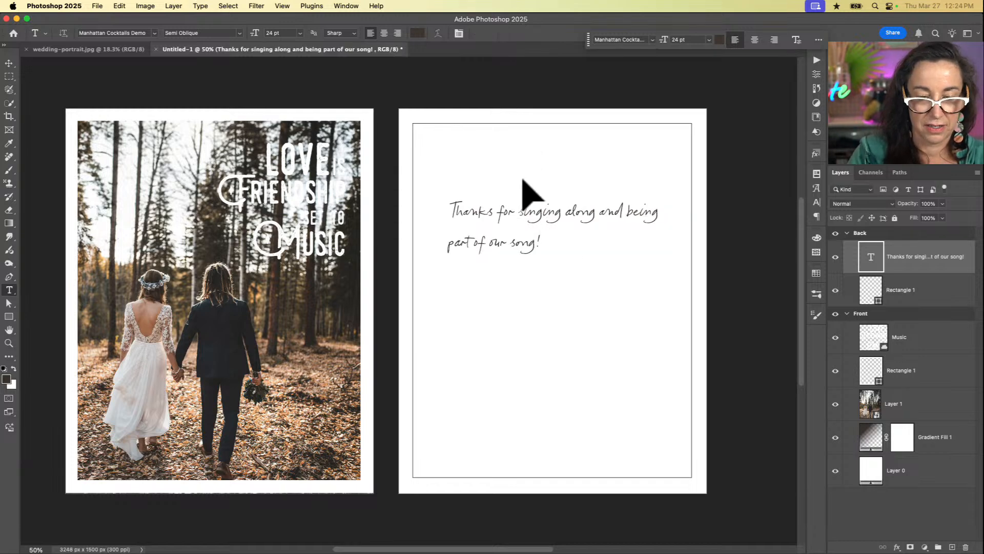
{"action": "key", "text": "v"}
Duplicate the message below itself, replace the copy's text with the couple's first names, and place it toward the artboard's lower right.
{"action": "left_click_drag", "start_coordinate": [512, 192], "coordinate": [536, 354]}
{"action": "double_click", "coordinate": [539, 349]}
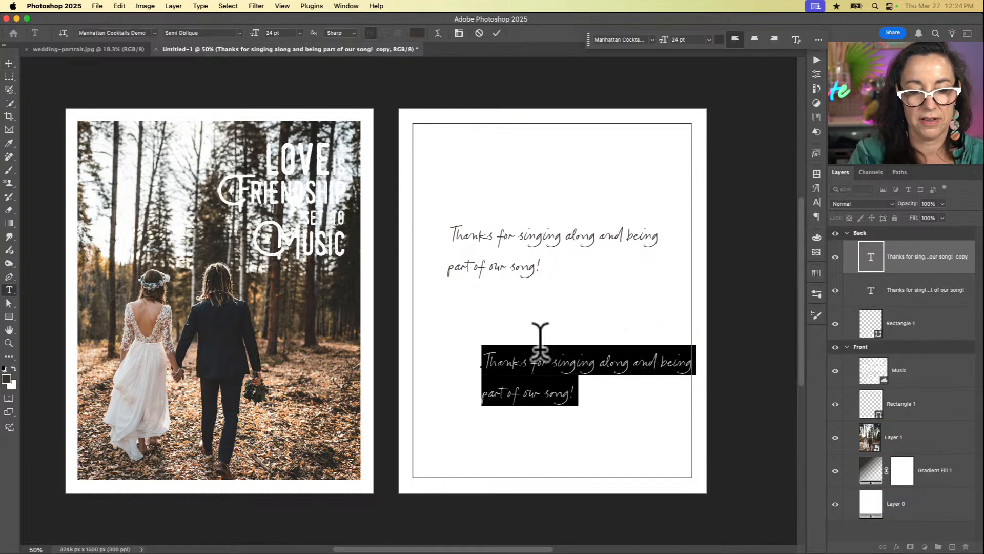
{"action": "type", "text": "Jen + Damian"}
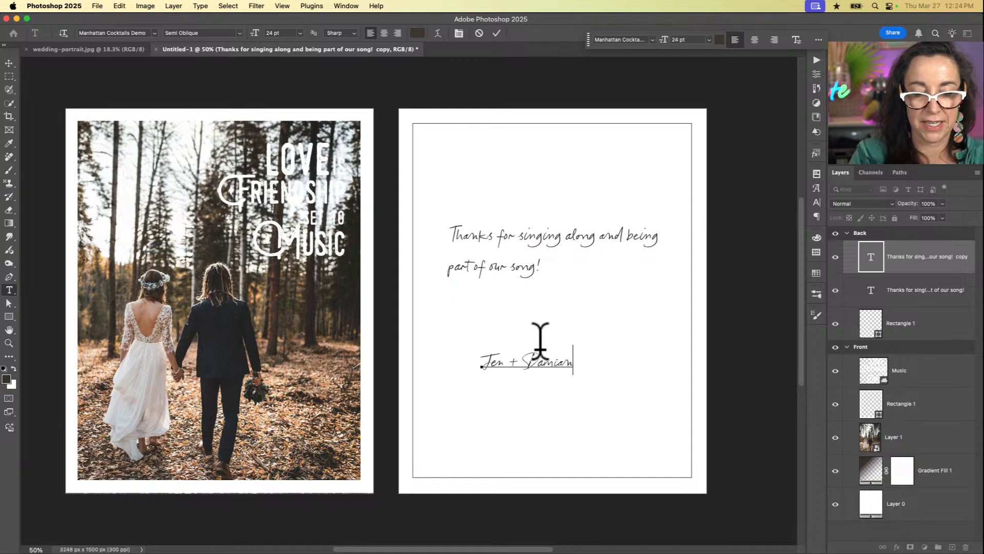
{"action": "key", "text": "super+Return"}
{"action": "key", "text": "v"}
{"action": "left_click_drag", "start_coordinate": [542, 340], "coordinate": [601, 332]}
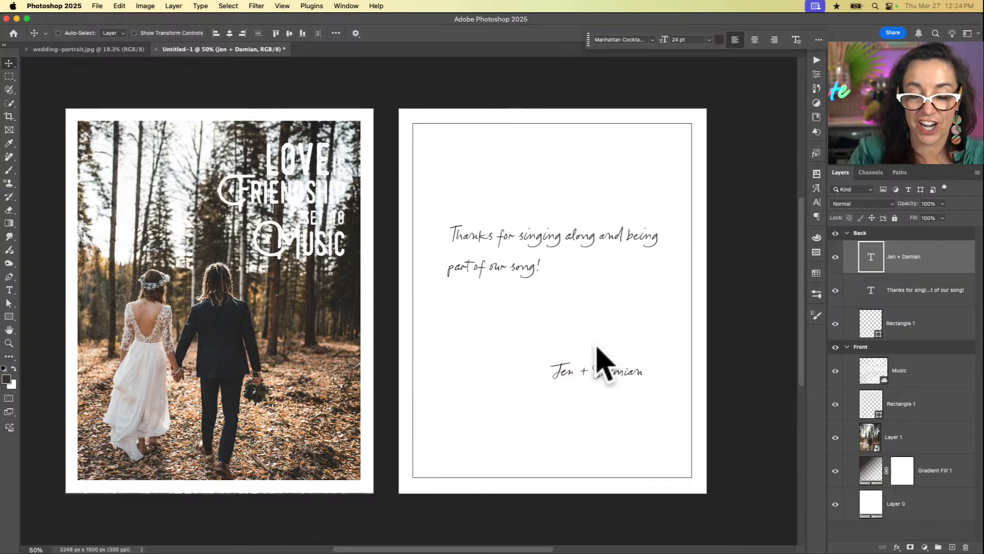
Add a new placeholder text between the message and the couple's names and set its font to LiebeHeide Color.
{"action": "key", "text": "t"}
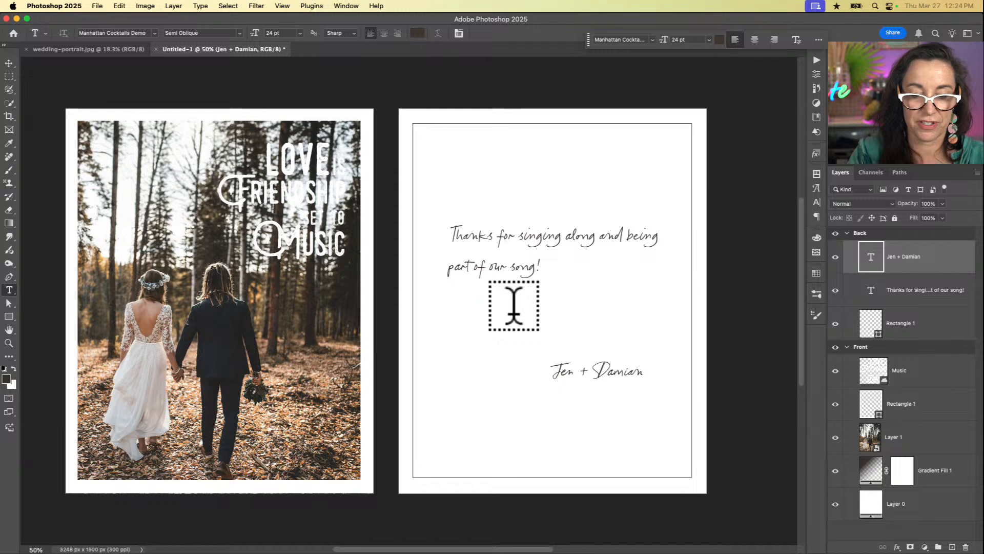
{"action": "left_click", "coordinate": [507, 331]}
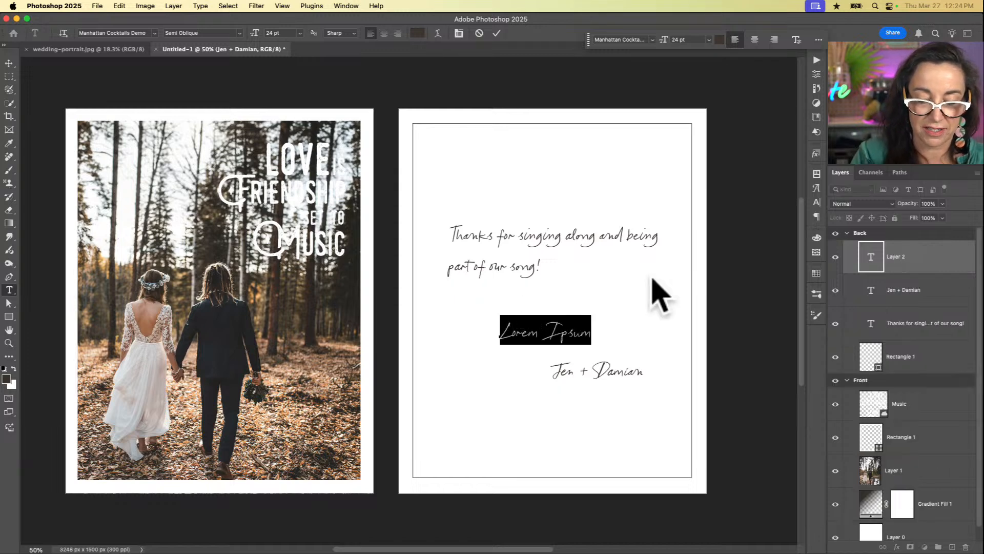
{"action": "left_click", "coordinate": [132, 33]}
{"action": "type", "text": "LiebeGerda"}
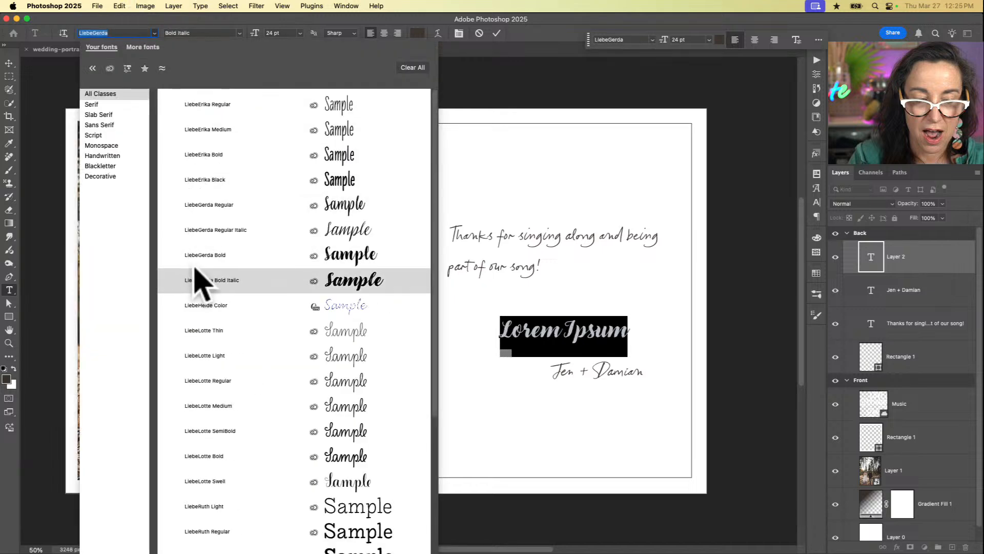
{"action": "left_click", "coordinate": [216, 305]}
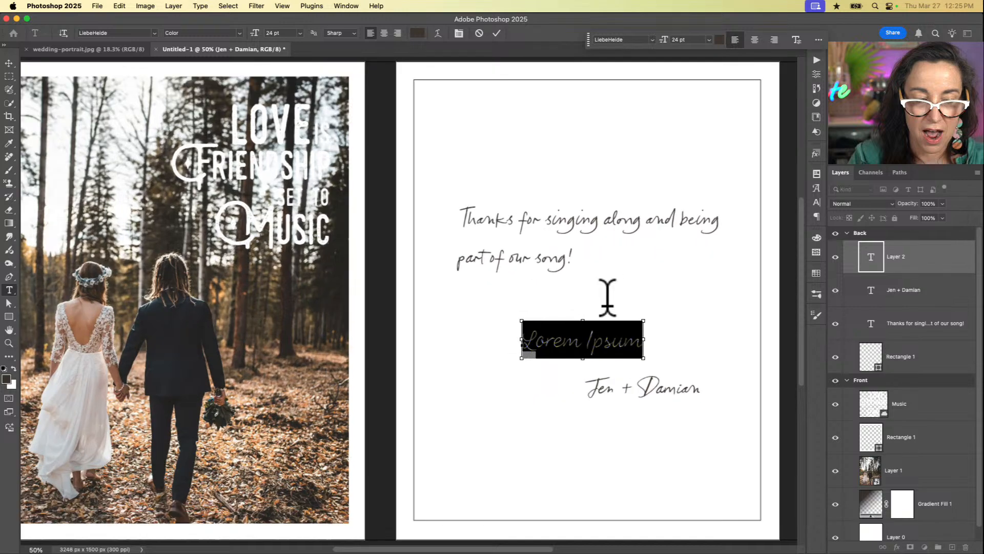
Examine the placeholder text's pen-ink colour and texture up close beside the couple's names.
{"action": "key", "text": "super+equal"}
{"action": "key", "text": "super+equal"}
{"action": "key", "text": "super+equal"}
{"action": "scroll", "coordinate": [615, 325], "scroll_direction": "right", "scroll_amount": 15}
{"action": "scroll", "coordinate": [615, 325], "scroll_direction": "down", "scroll_amount": 3}
{"action": "scroll", "coordinate": [615, 326], "scroll_direction": "left", "scroll_amount": 10}
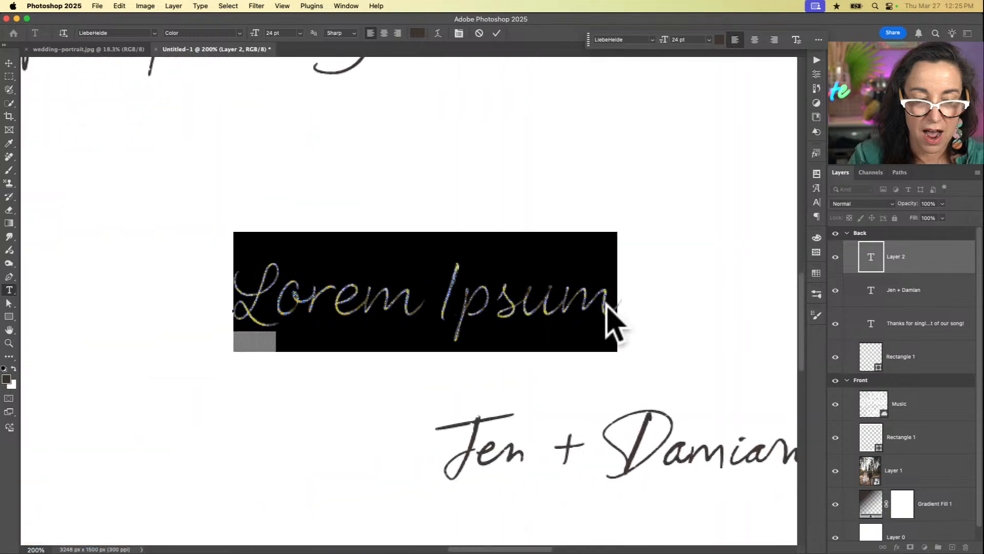
{"action": "scroll", "coordinate": [615, 326], "scroll_direction": "down", "scroll_amount": 3}
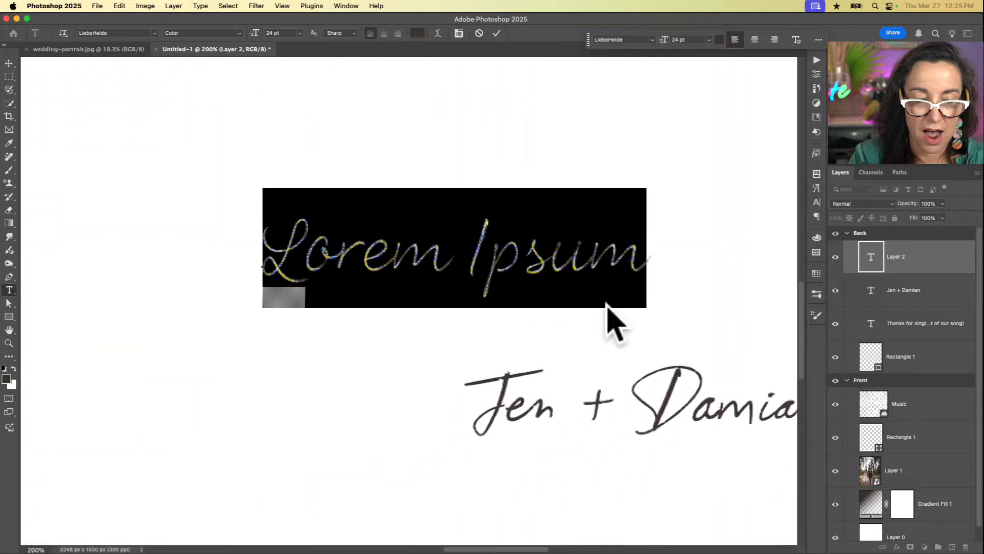
{"action": "left_click", "coordinate": [570, 236]}
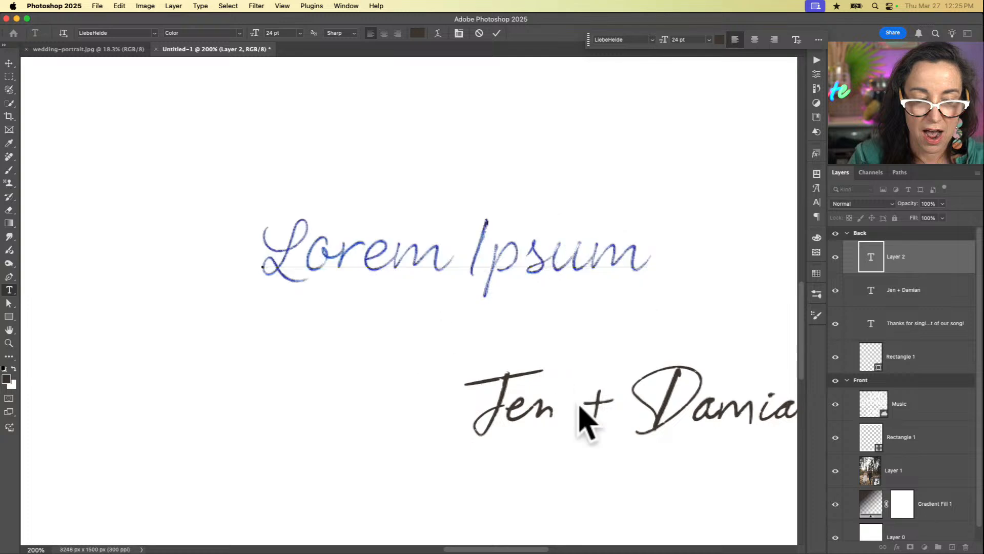
{"action": "scroll", "coordinate": [580, 412], "scroll_direction": "right", "scroll_amount": 2}
{"action": "scroll", "coordinate": [579, 412], "scroll_direction": "down", "scroll_amount": 1}
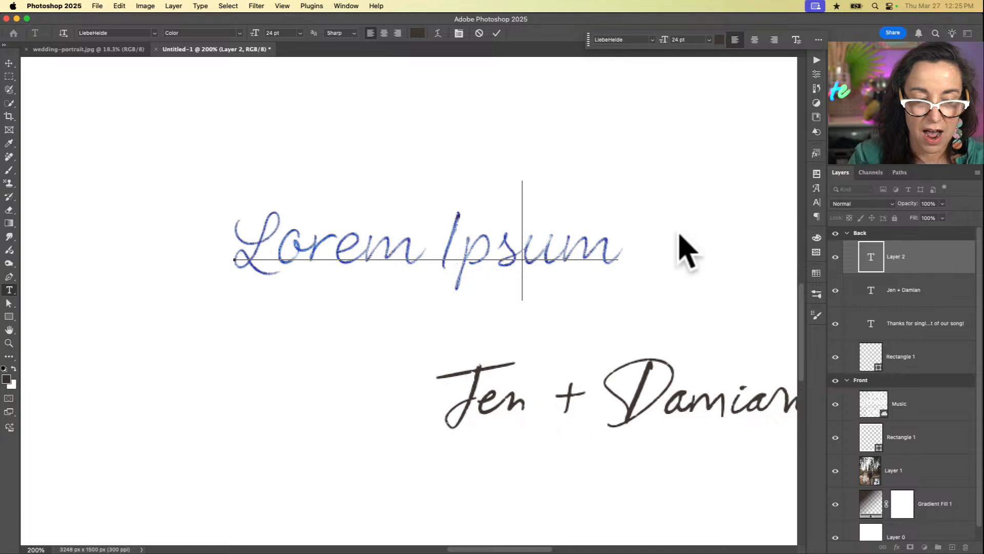
Replace the placeholder text with the "<3" heart glyph and move the heart just before the couple's names.
{"action": "left_click_drag", "start_coordinate": [622, 215], "coordinate": [241, 220]}
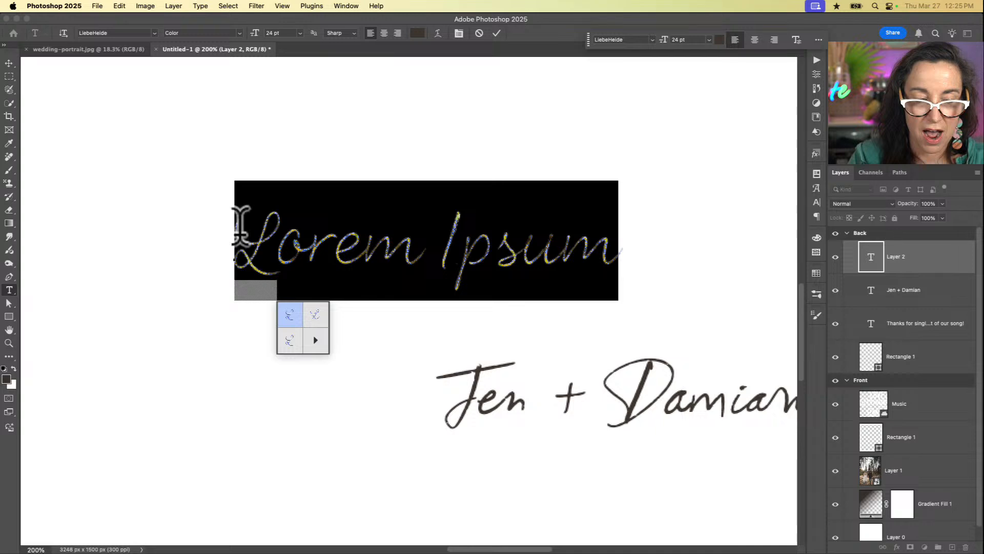
{"action": "left_click", "coordinate": [299, 223]}
{"action": "key", "text": "super+a"}
{"action": "key", "text": "BackSpace"}
{"action": "type", "text": "<3"}
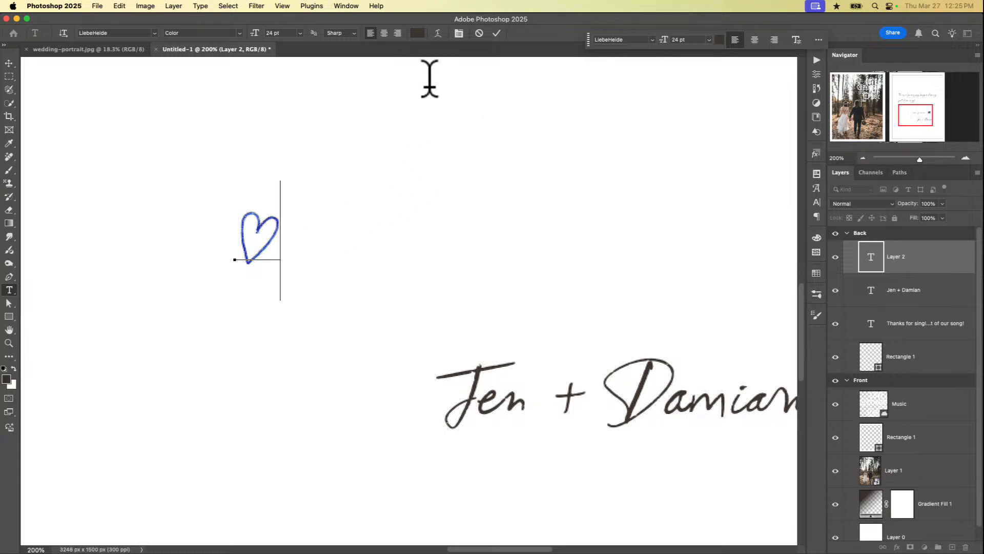
{"action": "left_click", "coordinate": [492, 32]}
{"action": "key", "text": "v"}
{"action": "left_click_drag", "start_coordinate": [268, 209], "coordinate": [400, 369]}
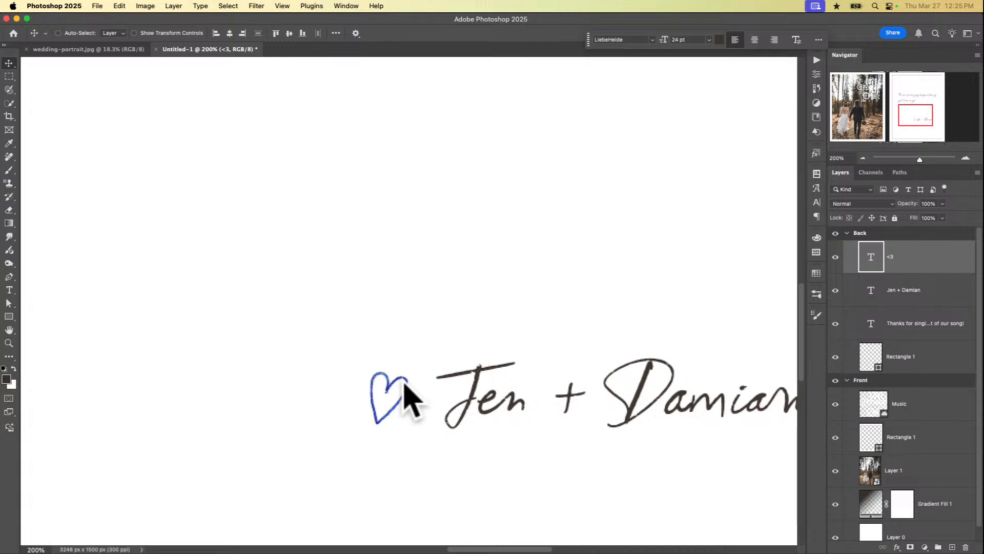
{"action": "key", "text": "t"}
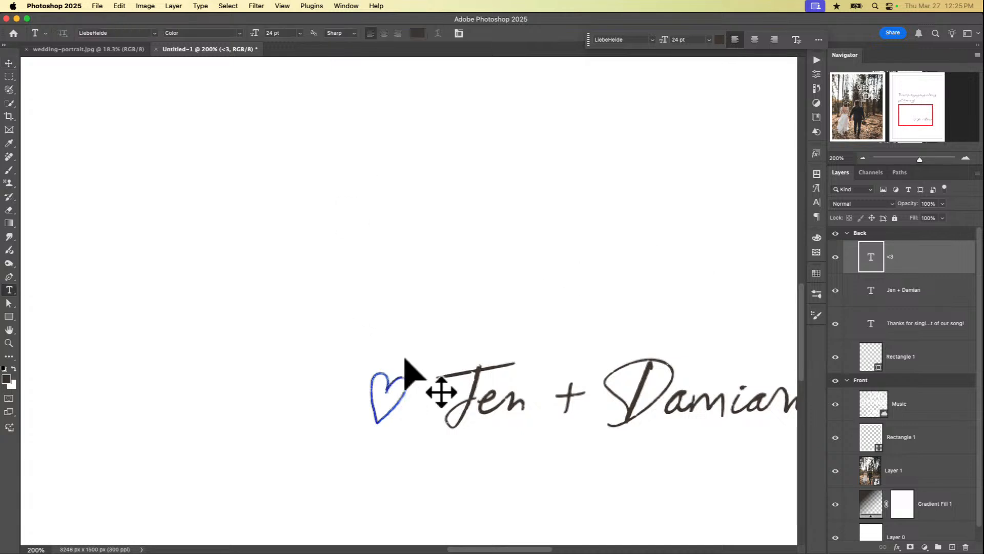
{"action": "double_click", "coordinate": [386, 380]}
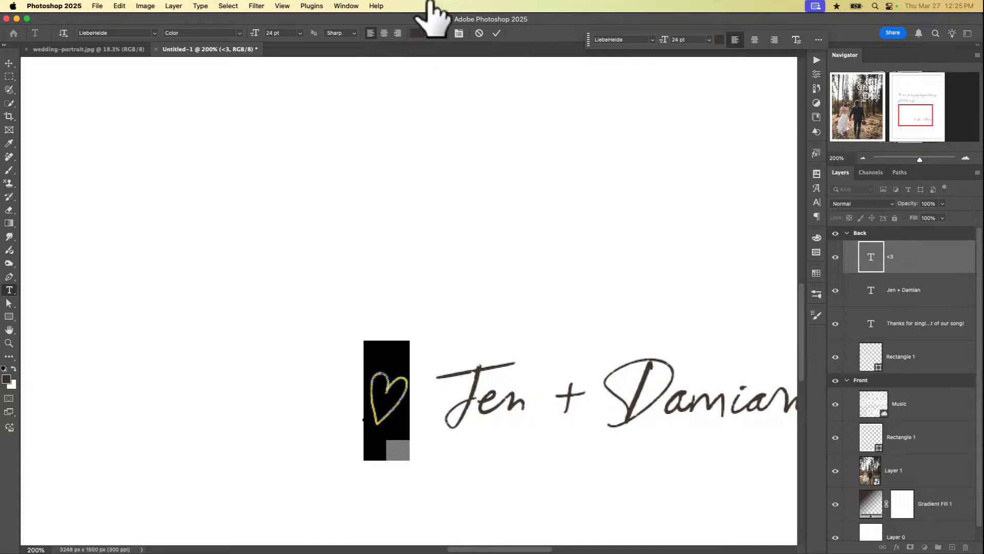
{"action": "key", "text": "Escape"}
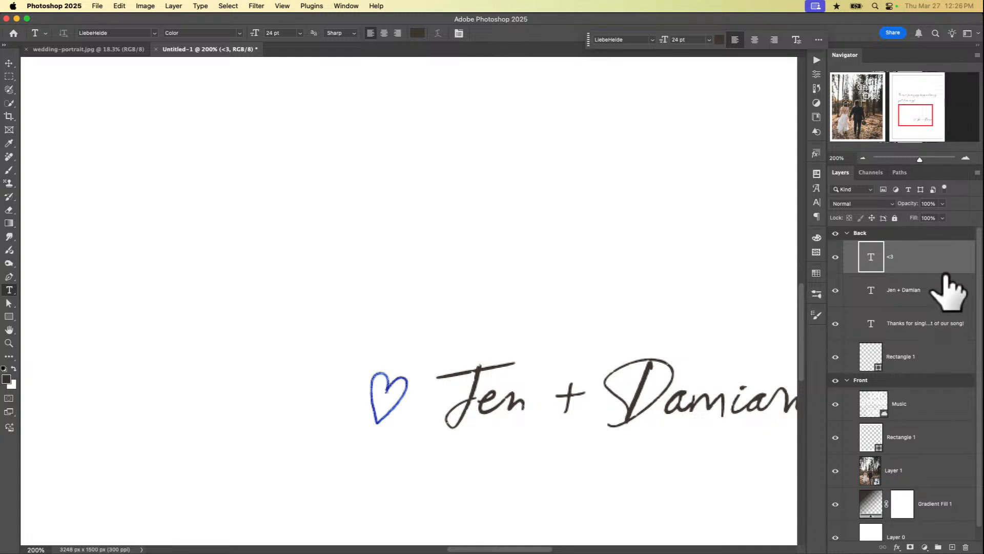
Add a Color Overlay to the heart in brown 554d47, sampled from the lettering of the couple's names.
{"action": "left_click", "coordinate": [897, 547]}
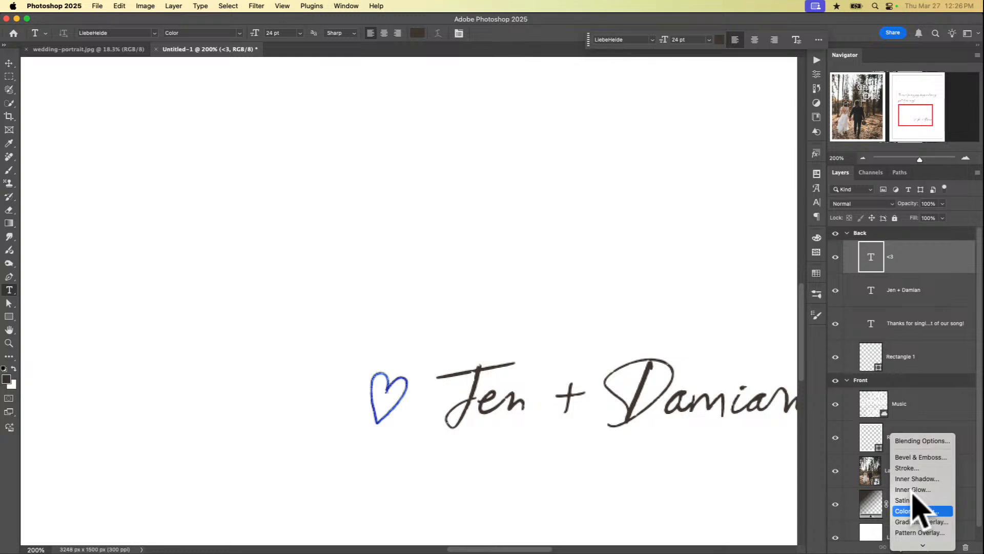
{"action": "left_click", "coordinate": [914, 510]}
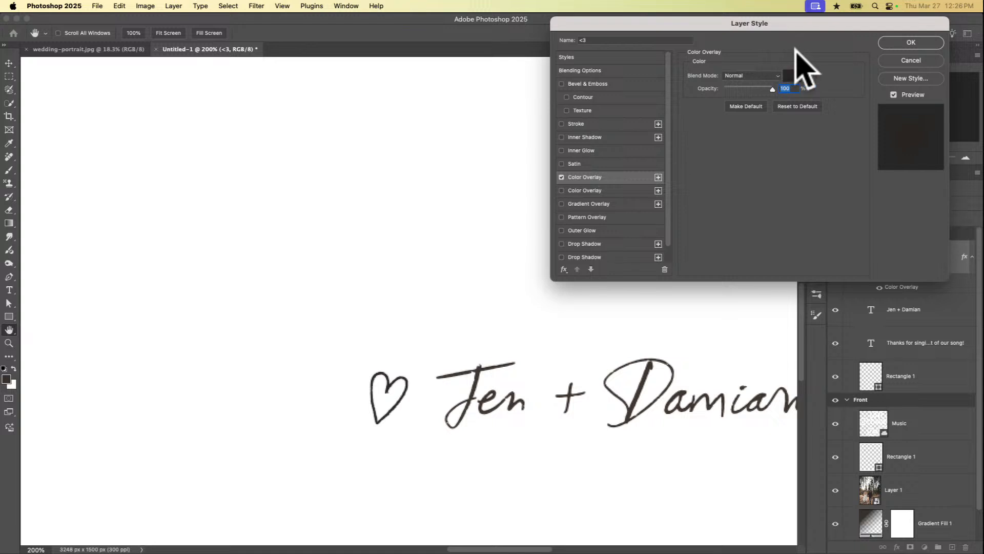
{"action": "left_click", "coordinate": [791, 75]}
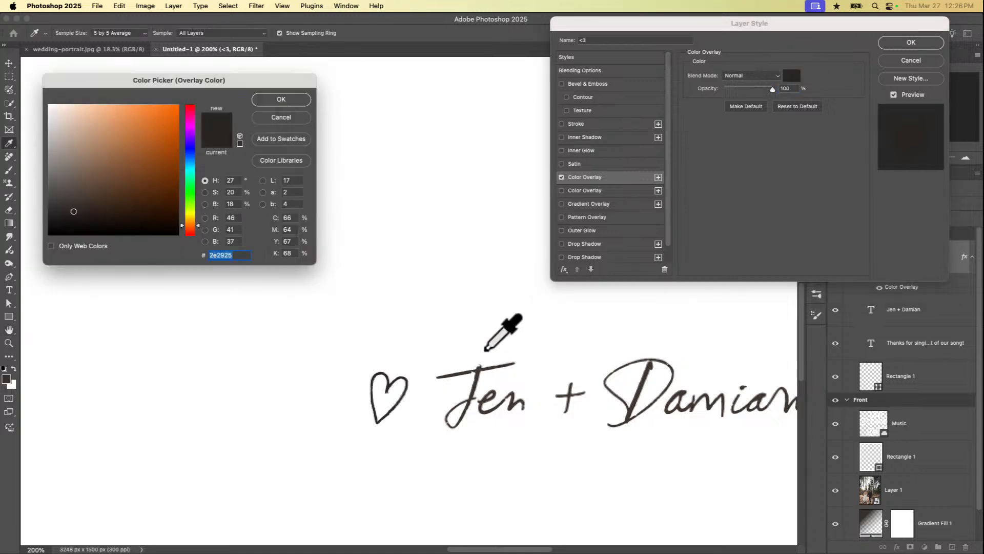
{"action": "left_click", "coordinate": [483, 353]}
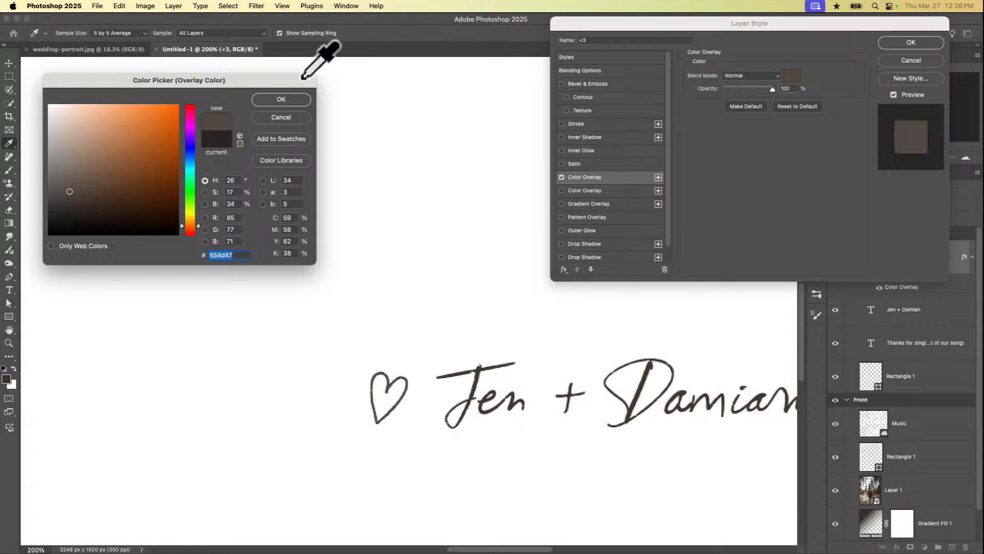
{"action": "key", "text": "Return"}
{"action": "left_click", "coordinate": [911, 42]}
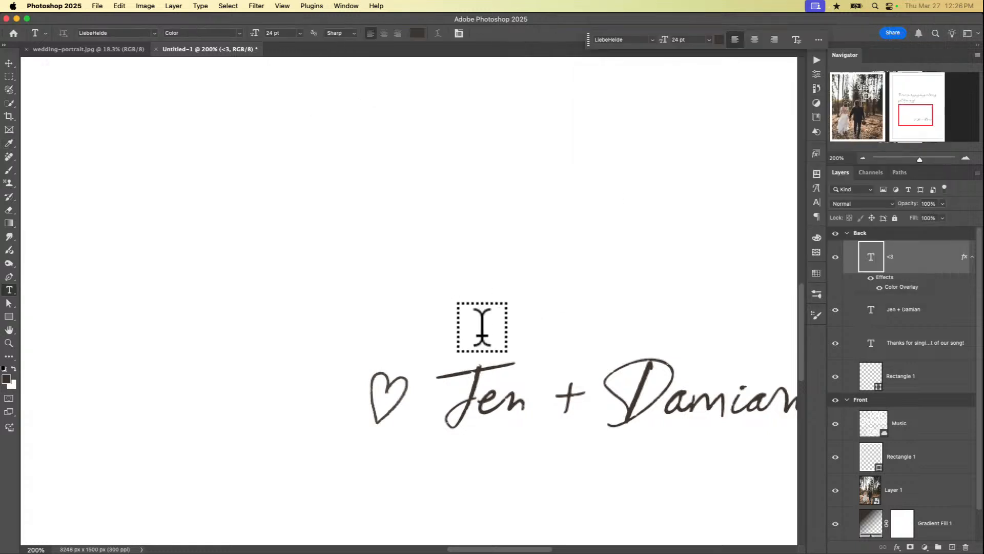
Rotate the heart slightly clockwise so that it stands upright beside the couple's names.
{"action": "key", "text": "super+t"}
{"action": "left_click_drag", "start_coordinate": [429, 395], "coordinate": [446, 375]}
{"action": "key", "text": "Escape"}
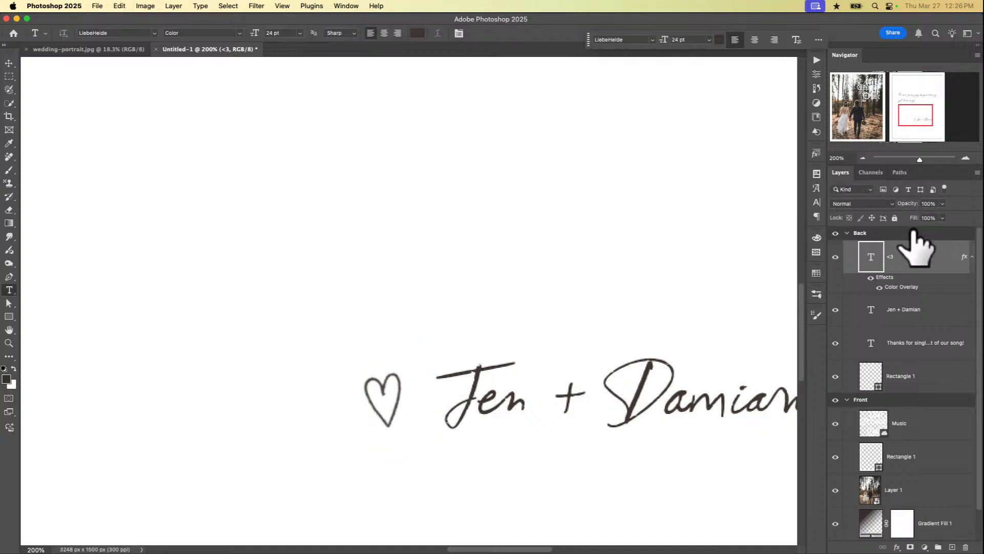
Darken the heart's Color Overlay to 36312d to match the lettering of the names.
{"action": "double_click", "coordinate": [899, 259]}
{"action": "left_click", "coordinate": [792, 76]}
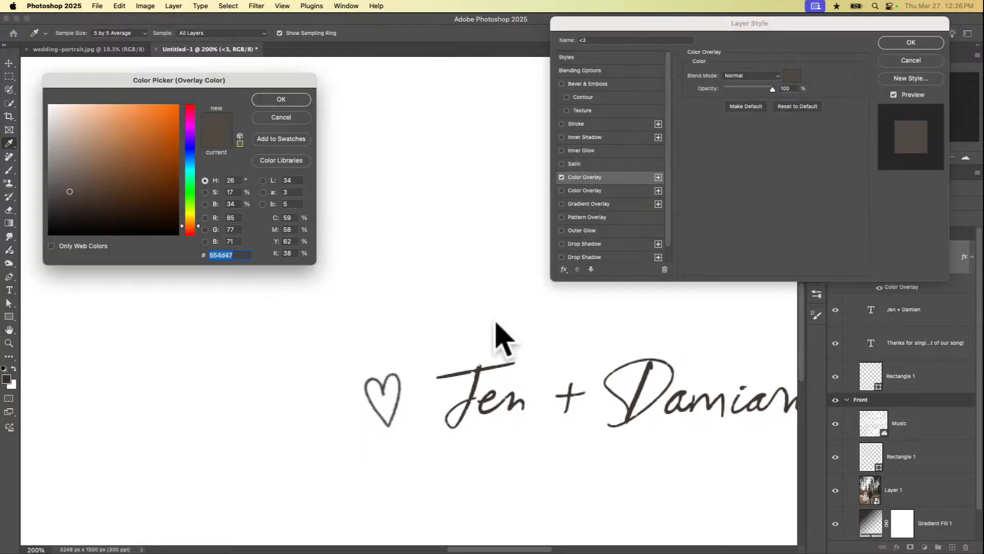
{"action": "left_click", "coordinate": [479, 361]}
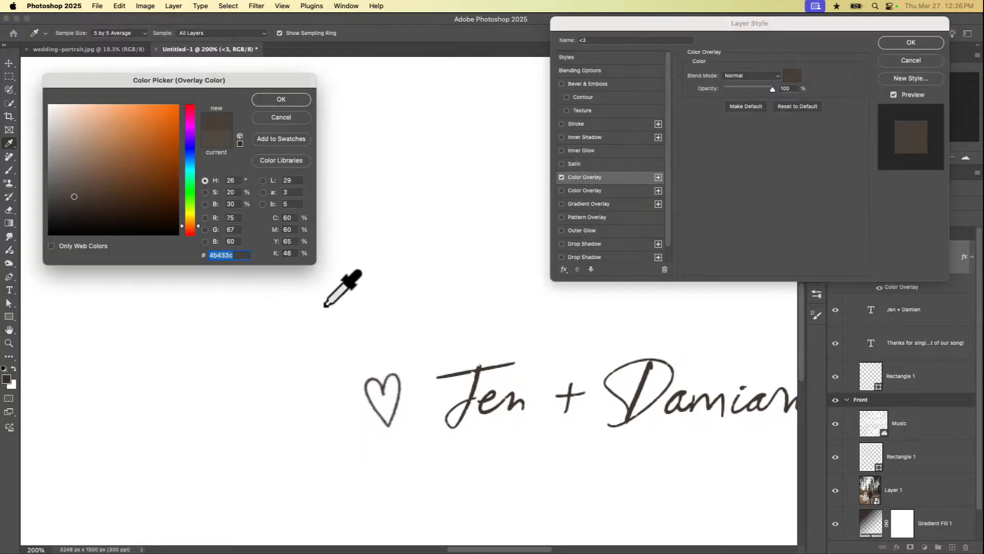
{"action": "left_click", "coordinate": [71, 207]}
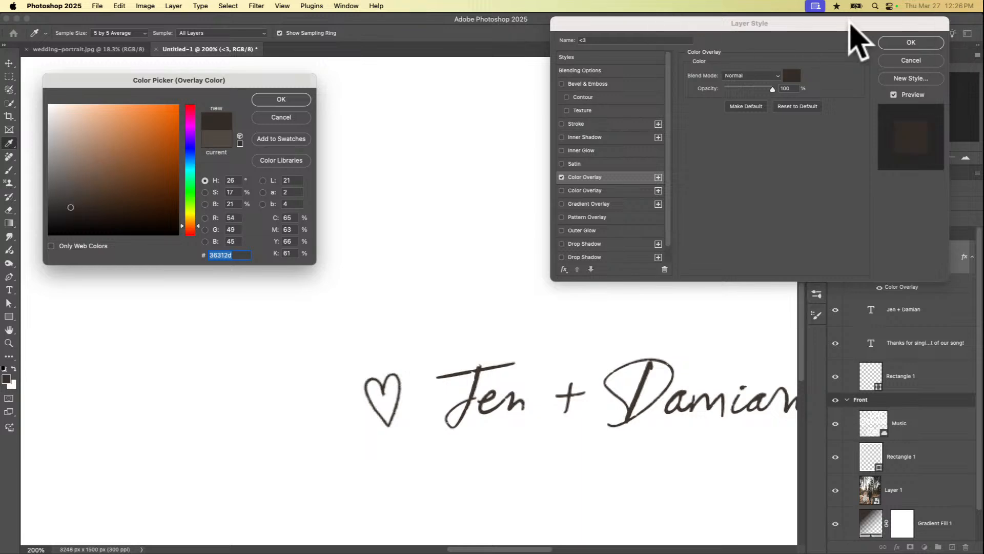
{"action": "left_click", "coordinate": [298, 99]}
{"action": "left_click", "coordinate": [908, 41]}
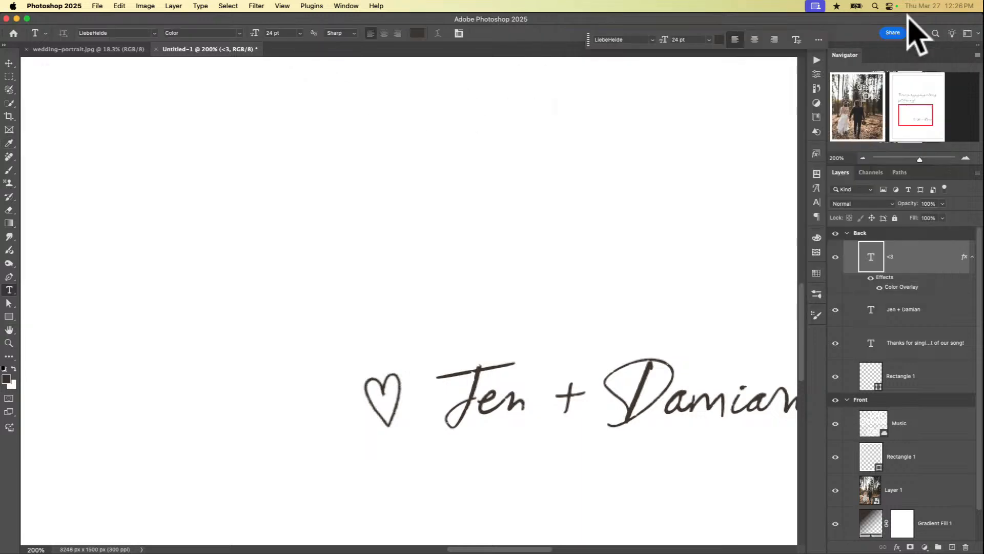
Scale the heart and the couple's names together to about 163%, tilt them about -6.9°, and place them lower on the Back artboard.
{"action": "key", "text": "super+0"}
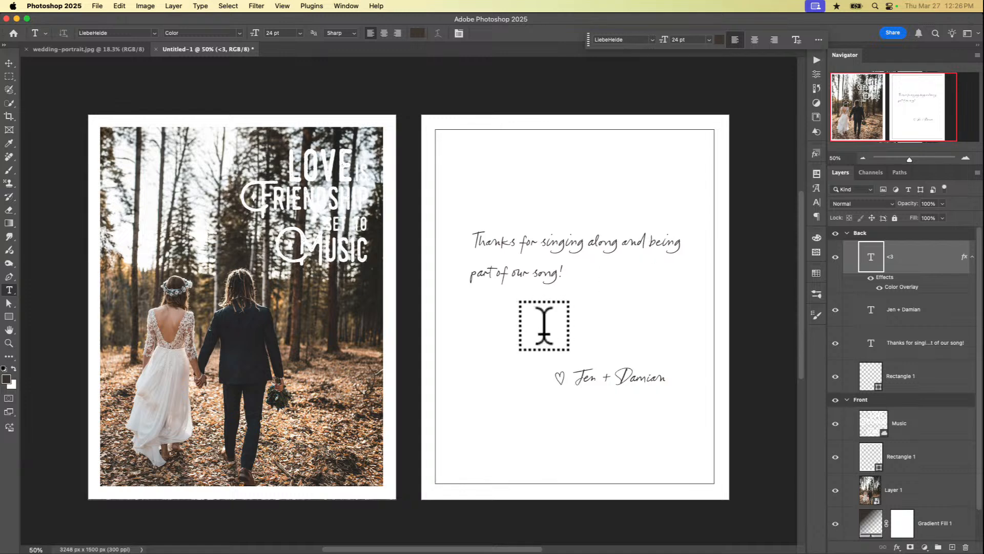
{"action": "left_click", "coordinate": [922, 333], "text": "shift"}
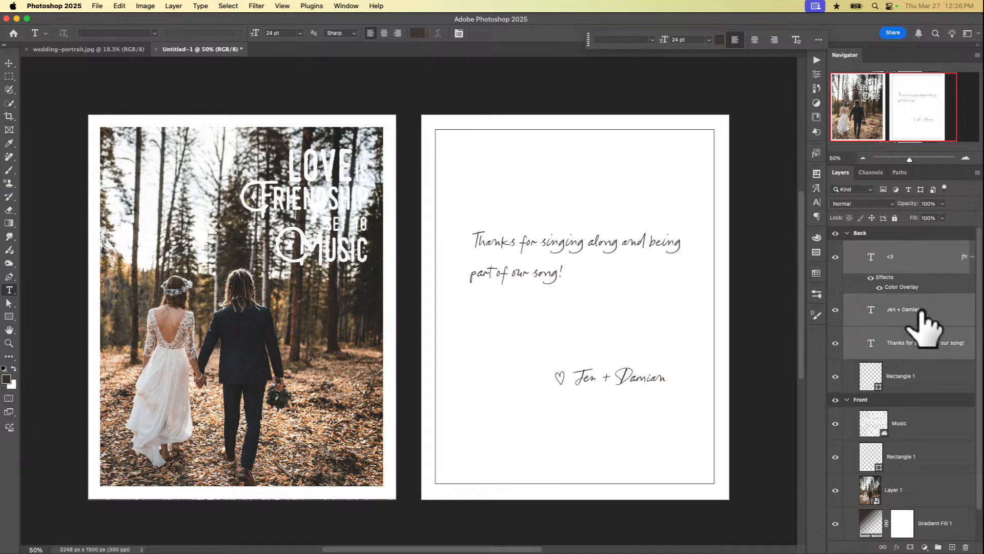
{"action": "left_click", "coordinate": [918, 308]}
{"action": "left_click", "coordinate": [917, 246], "text": "shift"}
{"action": "key", "text": "super+t"}
{"action": "left_click_drag", "start_coordinate": [676, 369], "coordinate": [716, 396]}
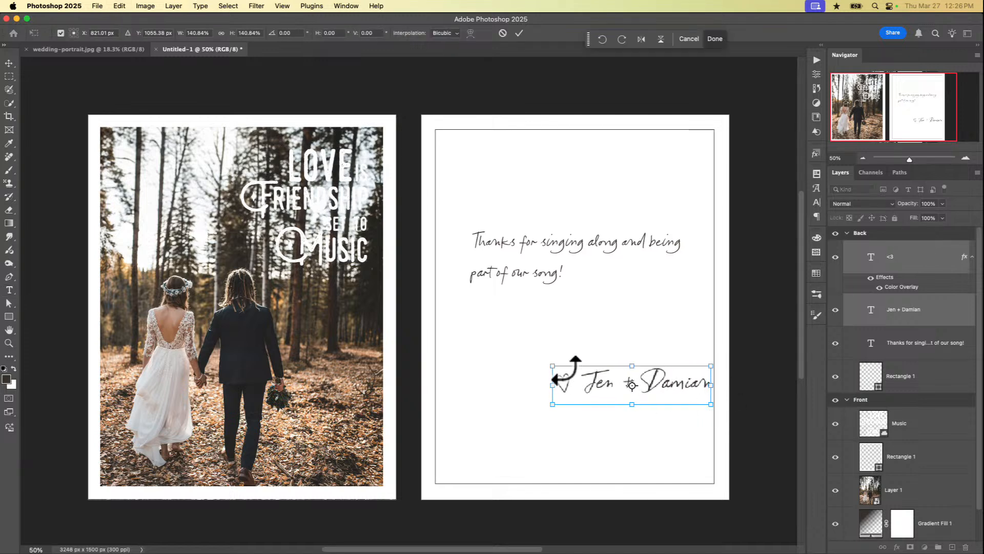
{"action": "left_click_drag", "start_coordinate": [552, 404], "coordinate": [521, 409]}
{"action": "left_click_drag", "start_coordinate": [568, 343], "coordinate": [558, 369]}
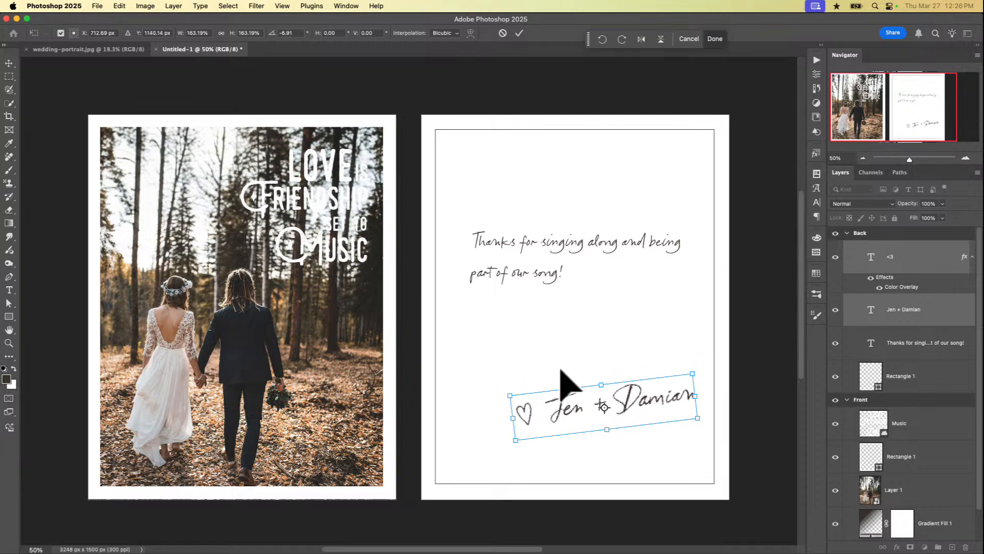
{"action": "left_click", "coordinate": [910, 334]}
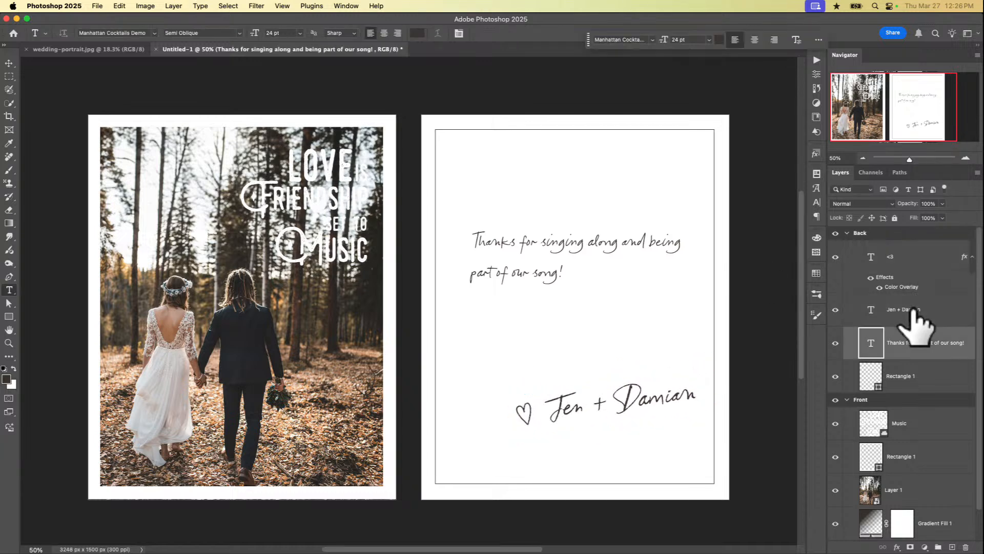
{"action": "left_click", "coordinate": [521, 213]}
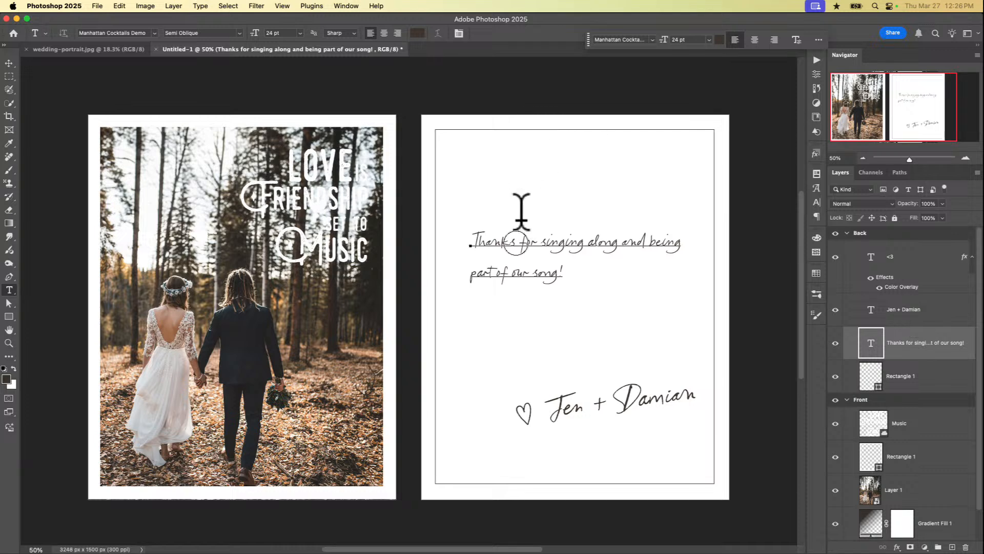
{"action": "key", "text": "super+a"}
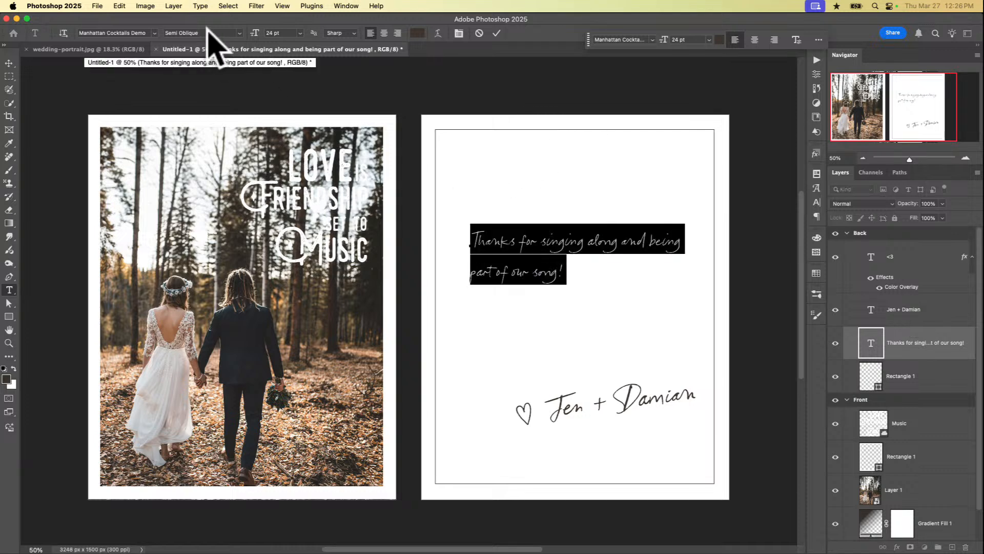
{"action": "left_click", "coordinate": [568, 204]}
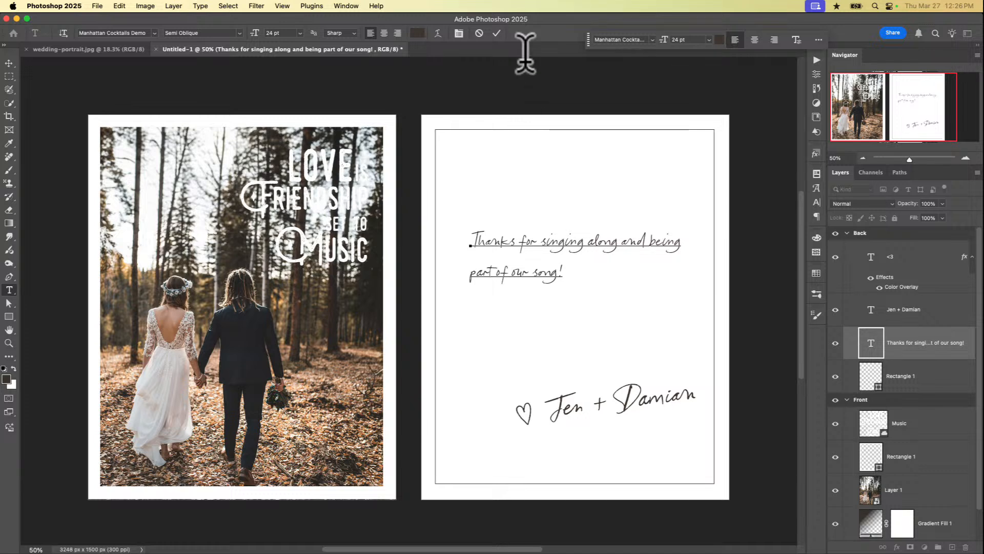
{"action": "key", "text": "Escape"}
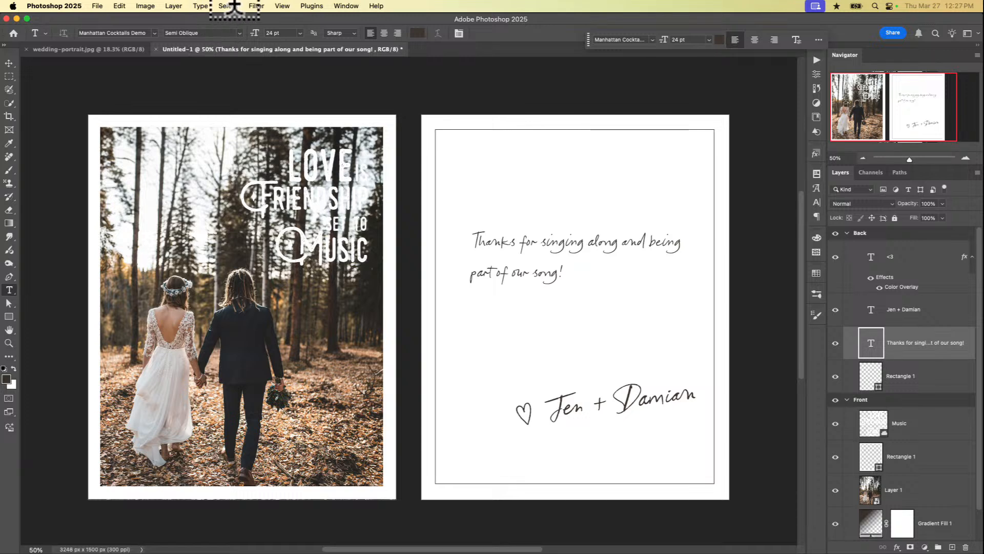
Convert the thank-you message on the Back artboard to paragraph text and open it for editing.
{"action": "left_click", "coordinate": [201, 6]}
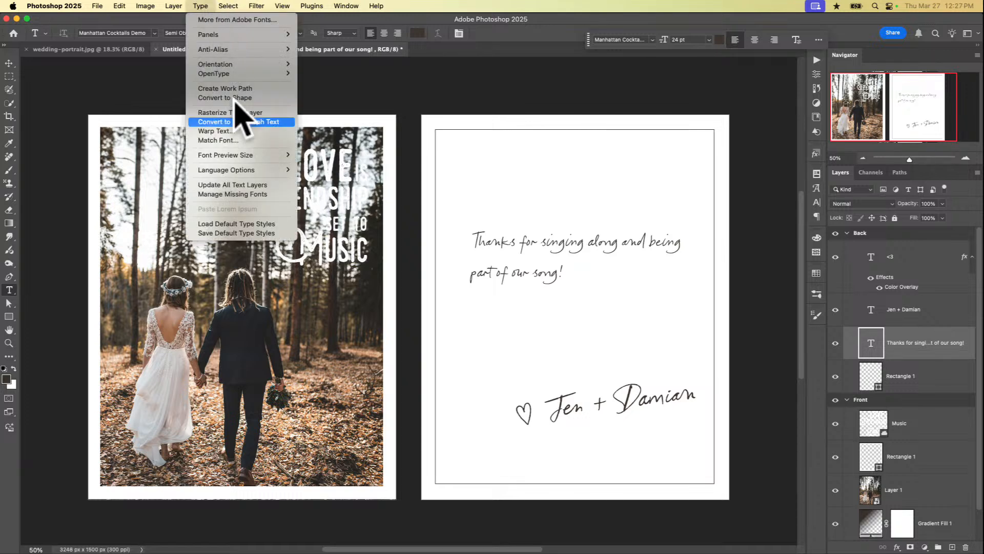
{"action": "left_click", "coordinate": [236, 121]}
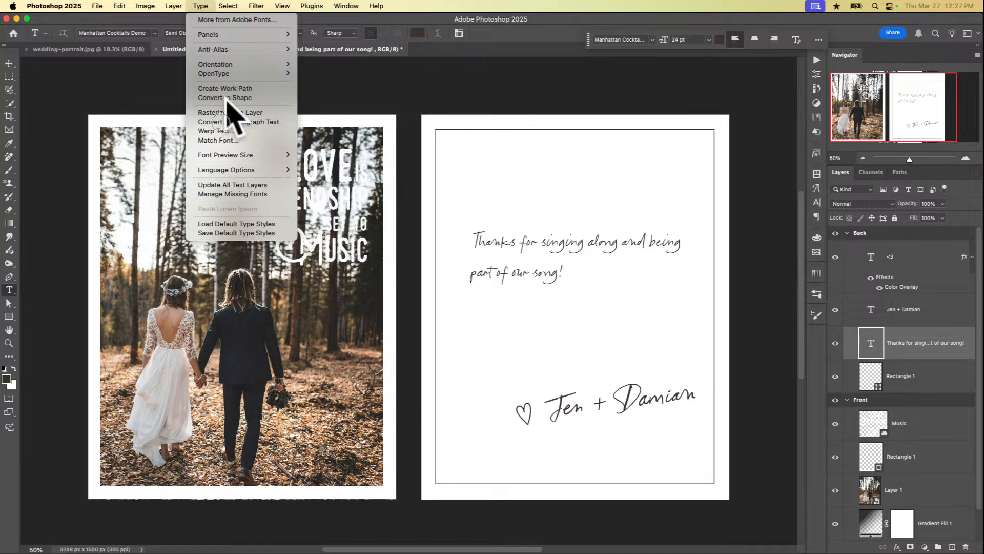
{"action": "left_click", "coordinate": [606, 213]}
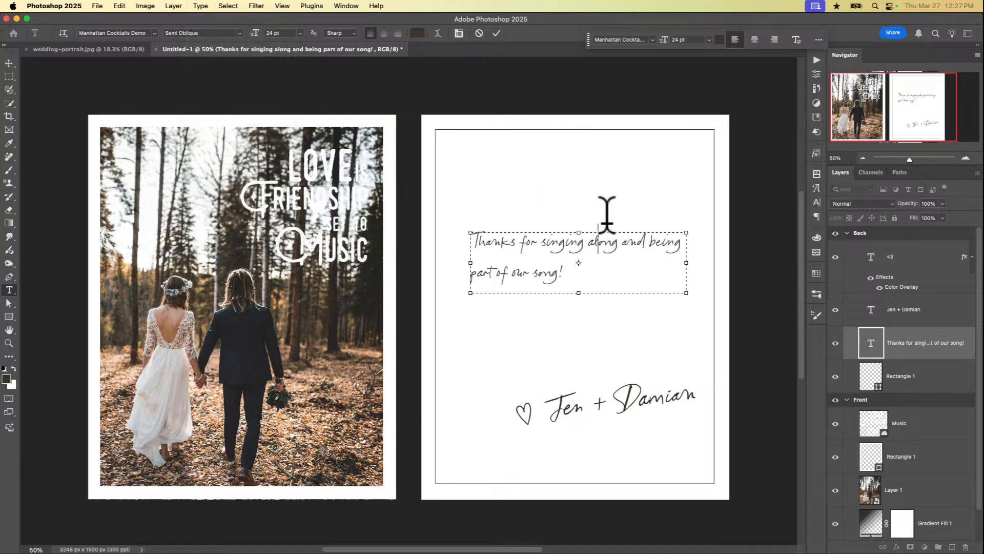
Remove the line break after "being" and narrow the message's text box so that its first line wraps after "along".
{"action": "left_click_drag", "start_coordinate": [671, 297], "coordinate": [655, 314]}
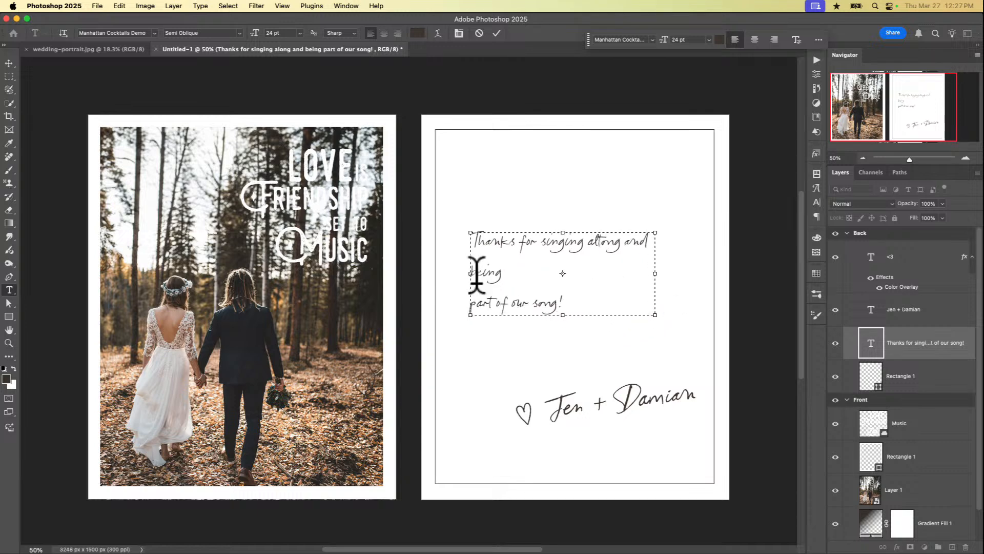
{"action": "key", "text": "Down"}
{"action": "key", "text": "Delete"}
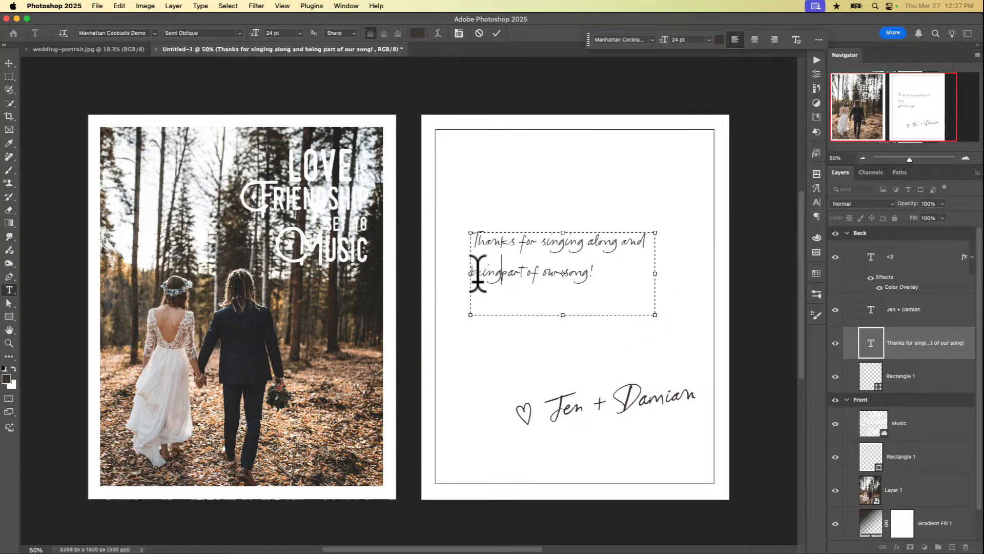
{"action": "mouse_move", "coordinate": [655, 315]}
{"action": "left_mouse_down"}
{"action": "mouse_move", "coordinate": [687, 315]}
{"action": "mouse_move", "coordinate": [620, 328]}
{"action": "mouse_move", "coordinate": [633, 296]}
{"action": "mouse_move", "coordinate": [641, 307]}
{"action": "left_mouse_up"}
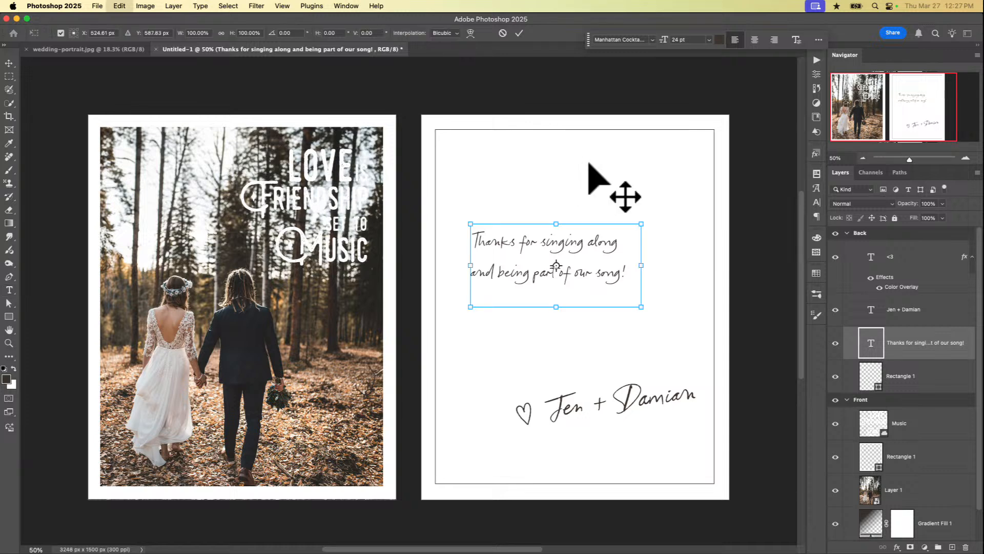
Scale the thank-you message to about 126% and tilt it about -5.3°.
{"action": "key", "text": "super+t"}
{"action": "left_click_drag", "start_coordinate": [644, 309], "coordinate": [699, 311]}
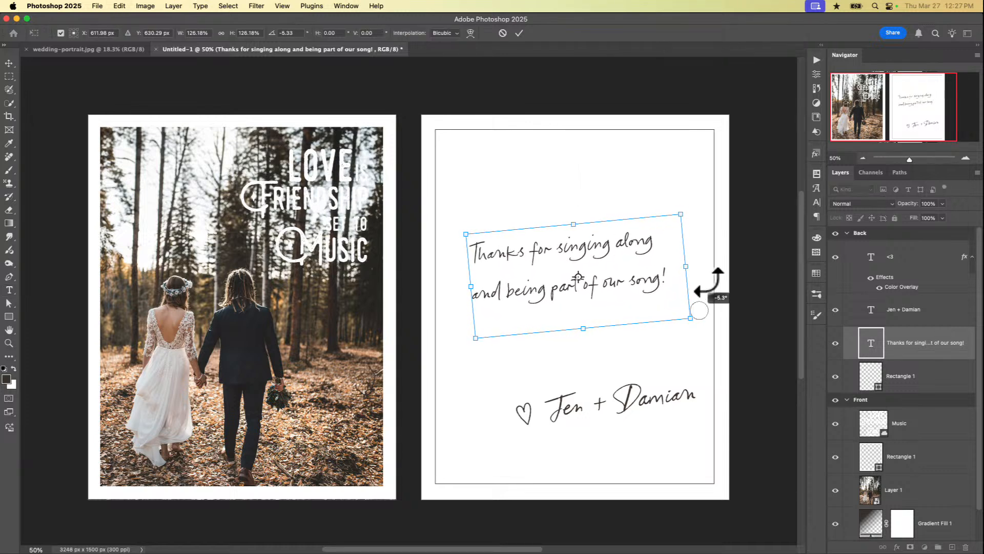
{"action": "key", "text": "Return"}
Tighten the leading of the whole thank-you message to 26 pt.
{"action": "key", "text": "t"}
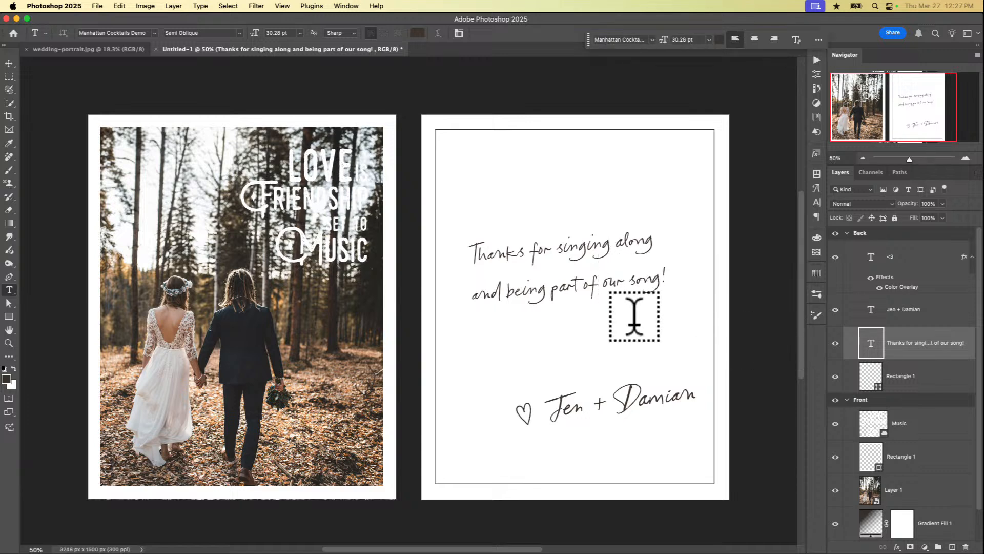
{"action": "left_click", "coordinate": [613, 248]}
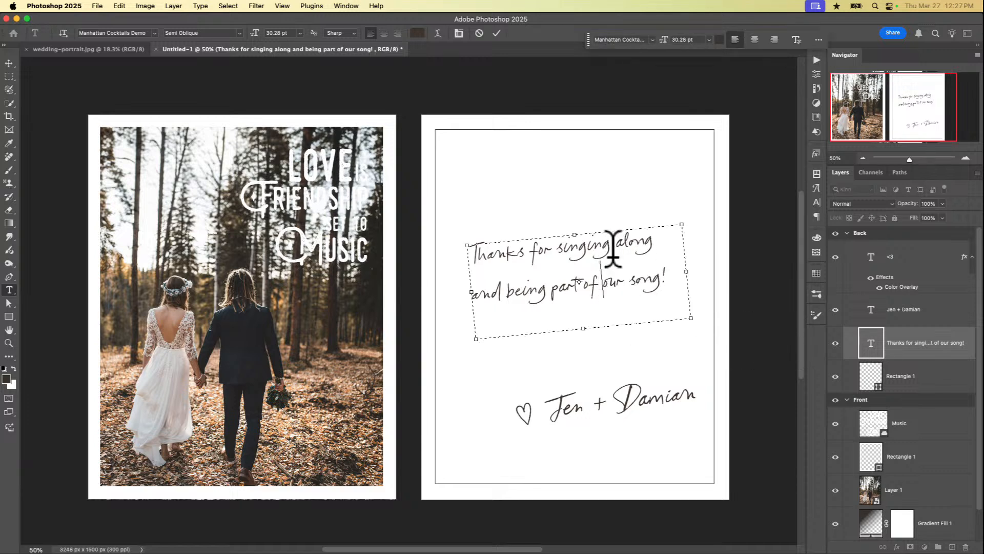
{"action": "key", "text": "super+a"}
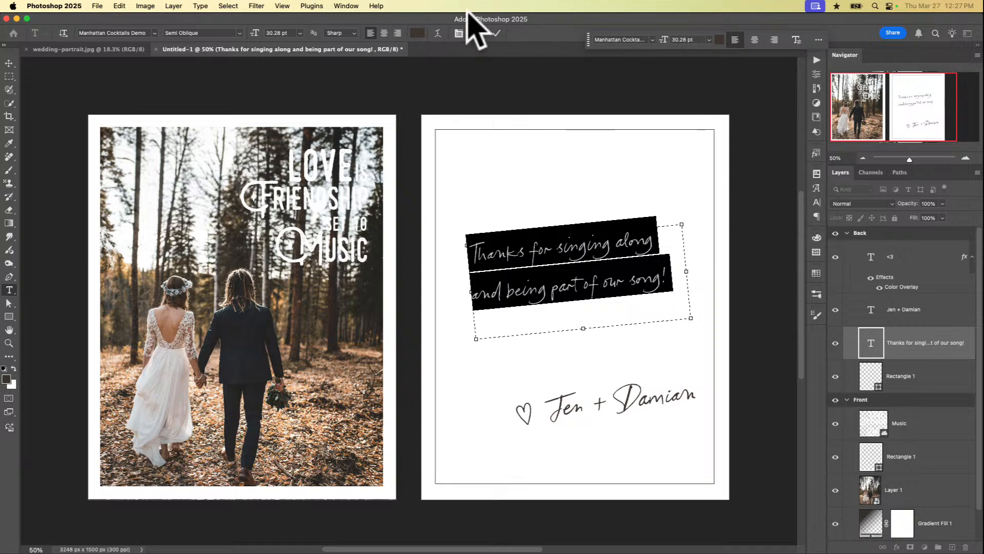
{"action": "key", "text": "super+t"}
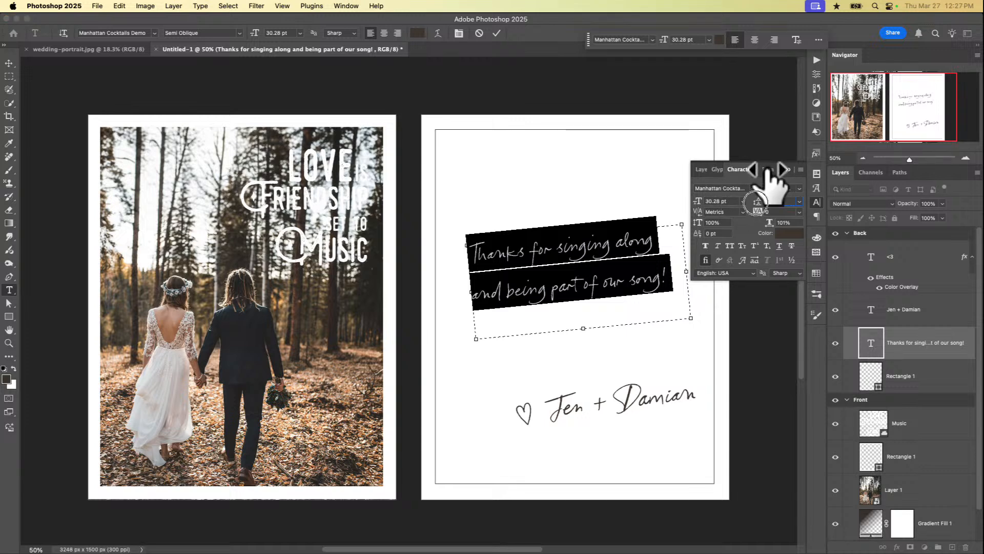
{"action": "left_click_drag", "start_coordinate": [757, 201], "coordinate": [685, 194]}
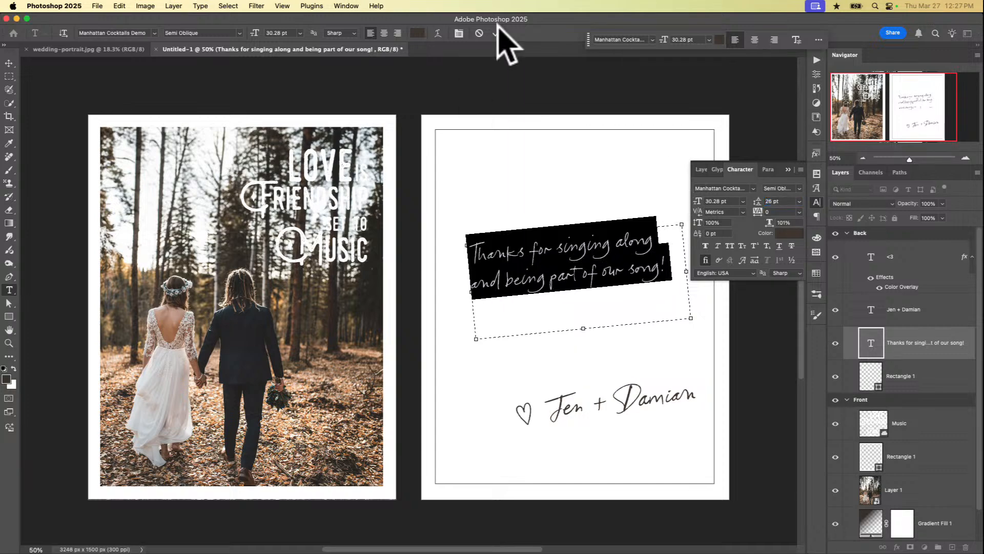
{"action": "key", "text": "Escape"}
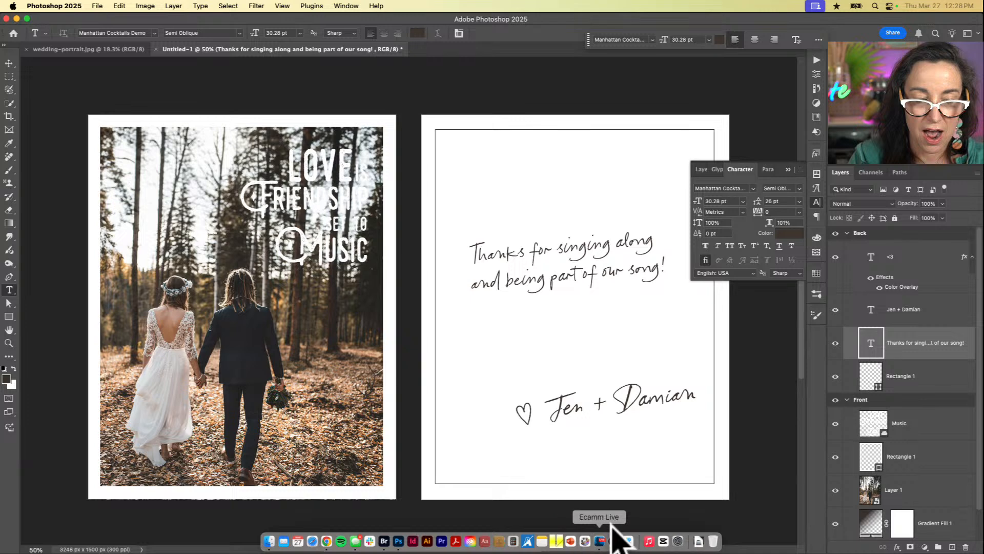
{"action": "left_click", "coordinate": [611, 528]}
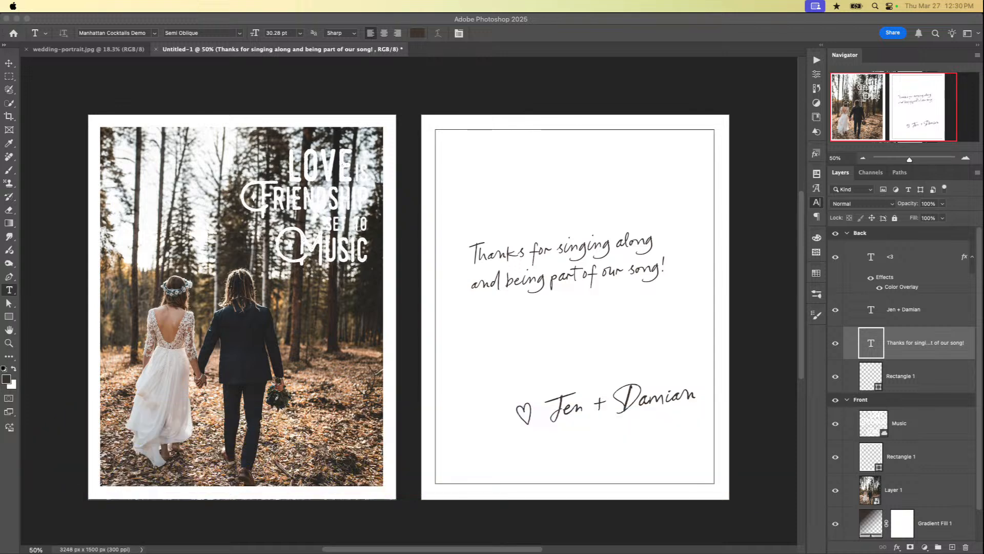
{"action": "left_click", "coordinate": [622, 60]}
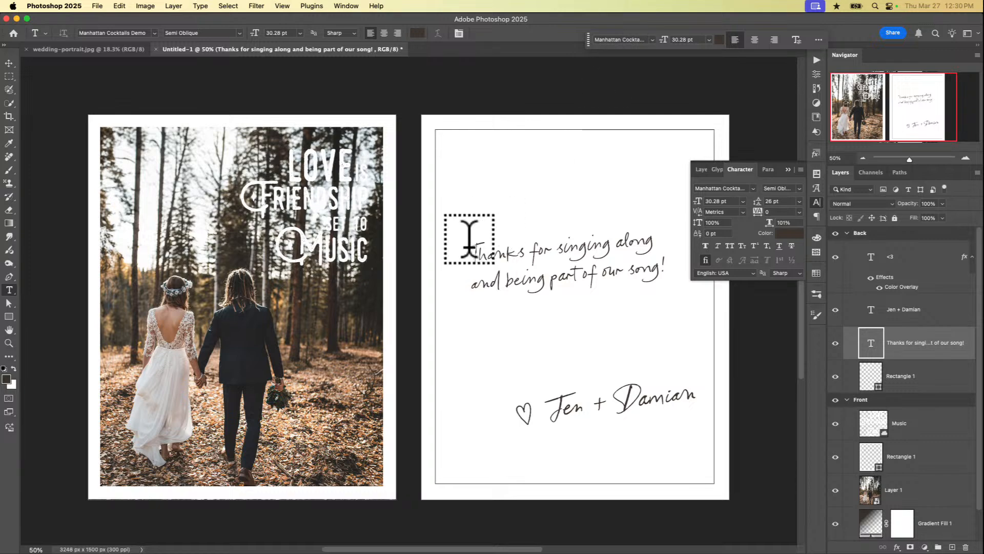
{"action": "scroll", "coordinate": [615, 249], "scroll_direction": "right", "scroll_amount": 10}
{"action": "scroll", "coordinate": [597, 248], "scroll_direction": "left", "scroll_amount": 10}
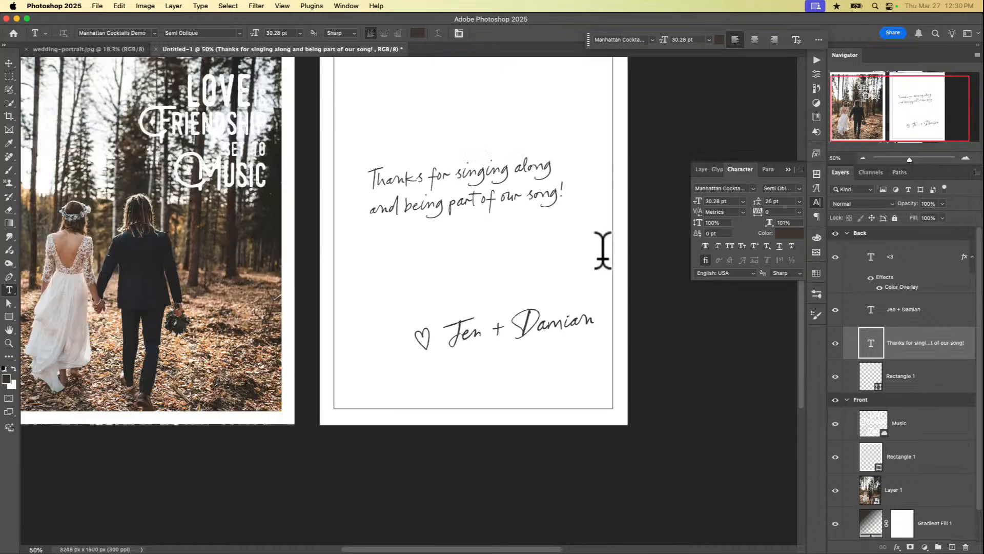
{"action": "left_click", "coordinate": [883, 233]}
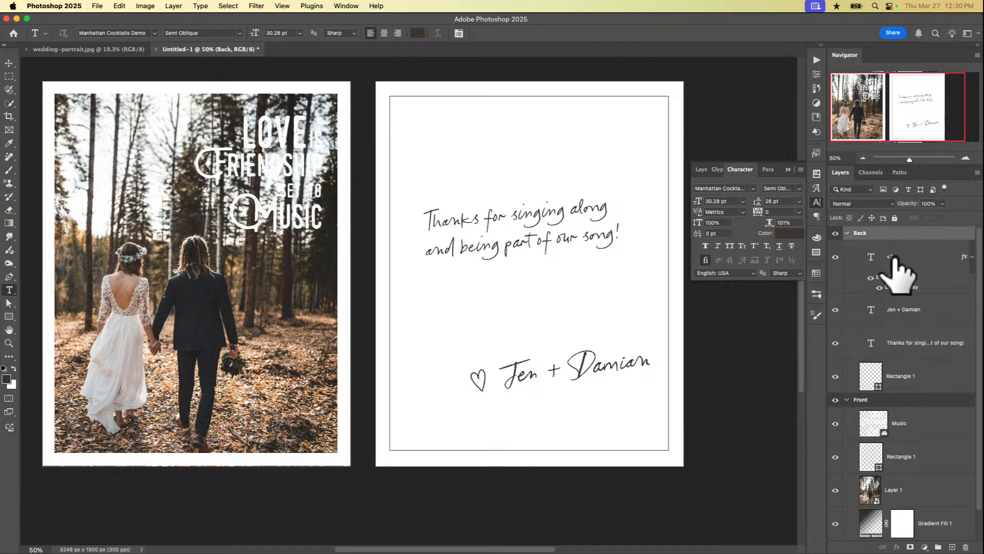
{"action": "scroll", "coordinate": [535, 420], "scroll_direction": "right", "scroll_amount": 5}
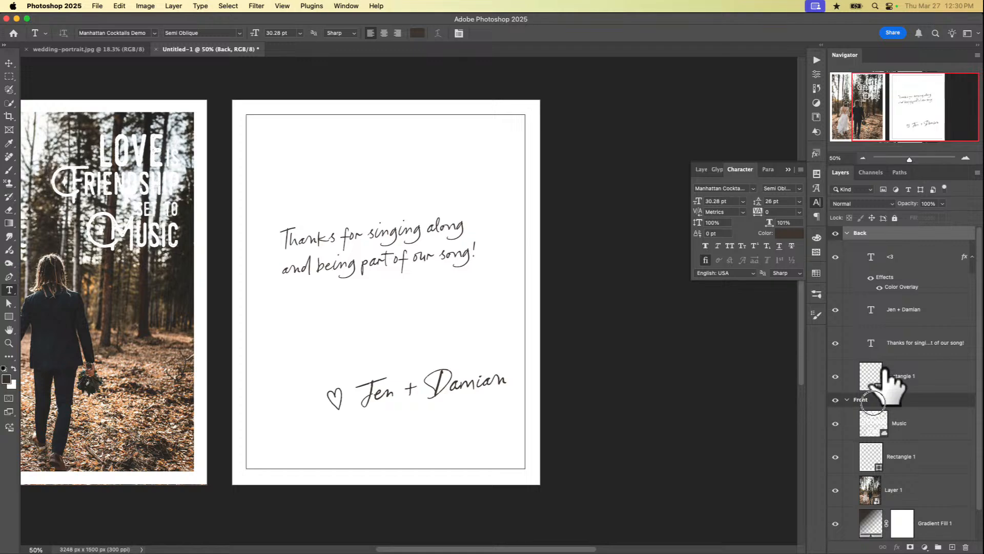
Use the Artboard tool to add a blank 1200 × 1500 px artboard directly above the Front artboard.
{"action": "left_click", "coordinate": [871, 399]}
{"action": "scroll", "coordinate": [436, 372], "scroll_direction": "left", "scroll_amount": 10}
{"action": "scroll", "coordinate": [414, 369], "scroll_direction": "right", "scroll_amount": 6}
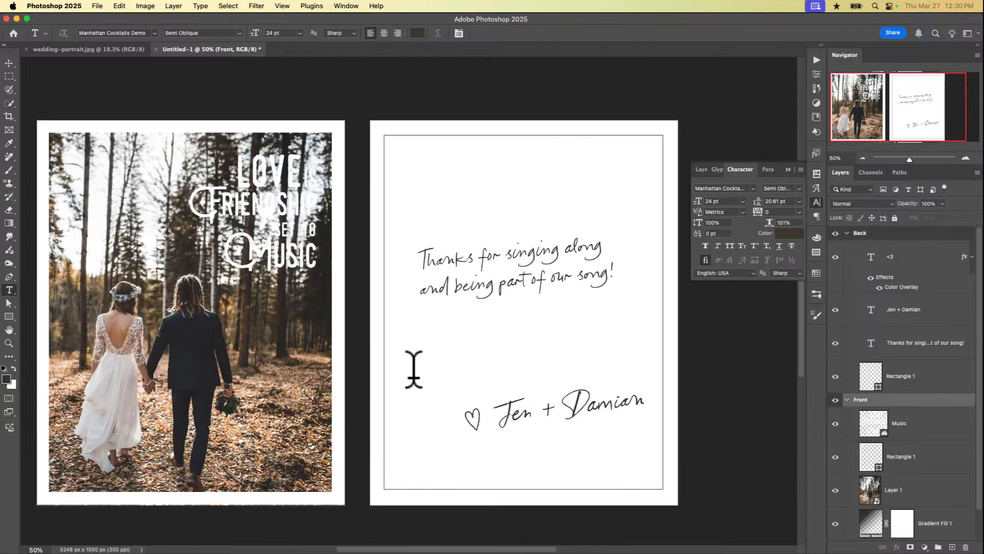
{"action": "left_click", "coordinate": [9, 62]}
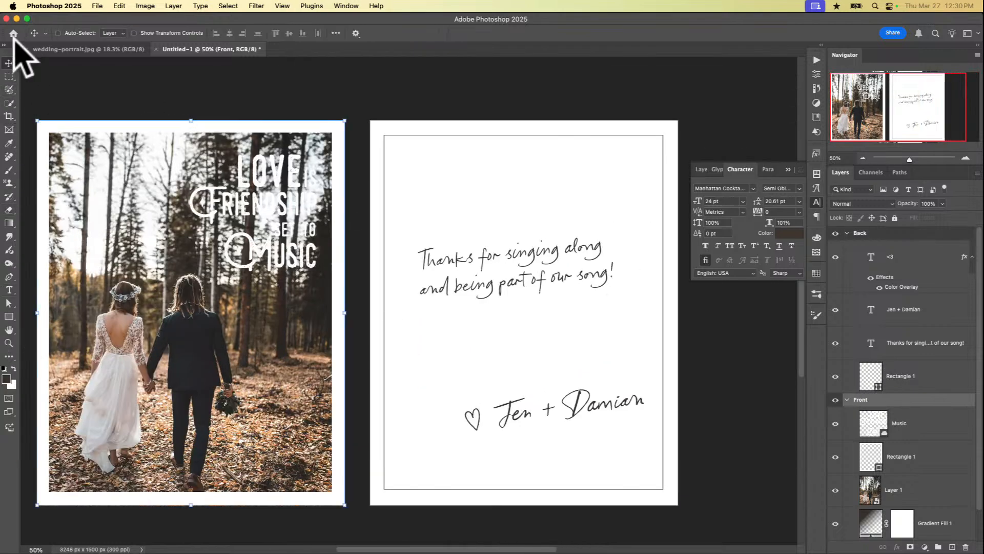
{"action": "scroll", "coordinate": [165, 154], "scroll_direction": "left", "scroll_amount": 3}
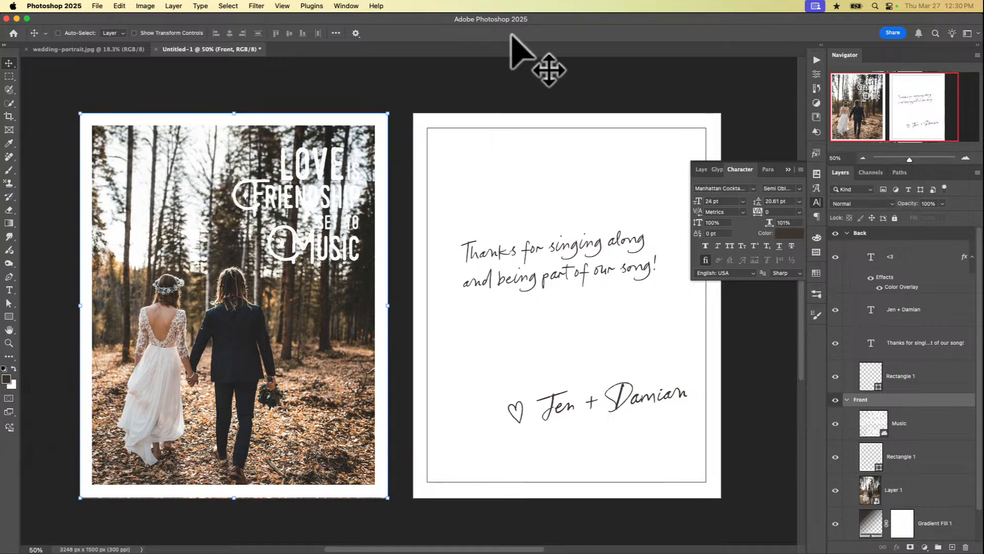
{"action": "left_click", "coordinate": [9, 62]}
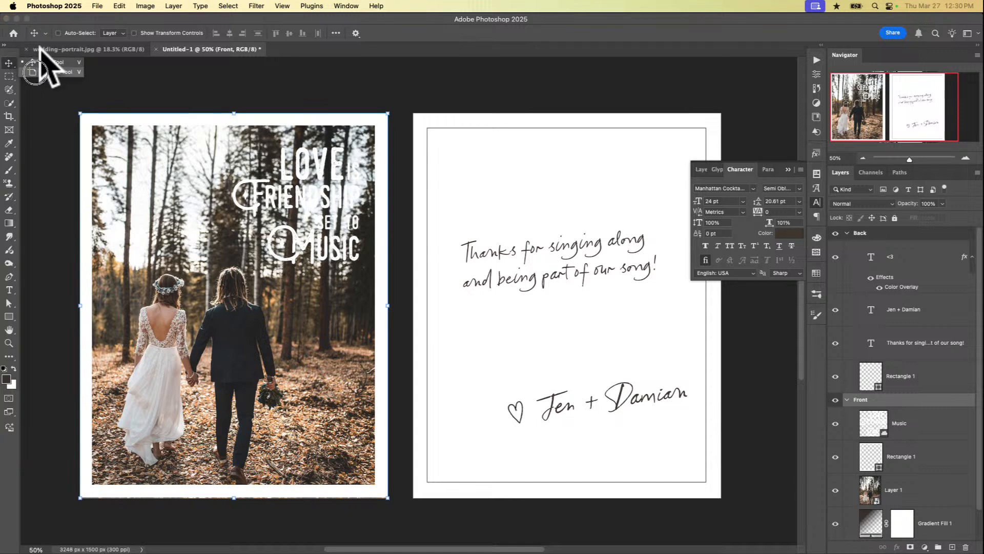
{"action": "left_click", "coordinate": [36, 72]}
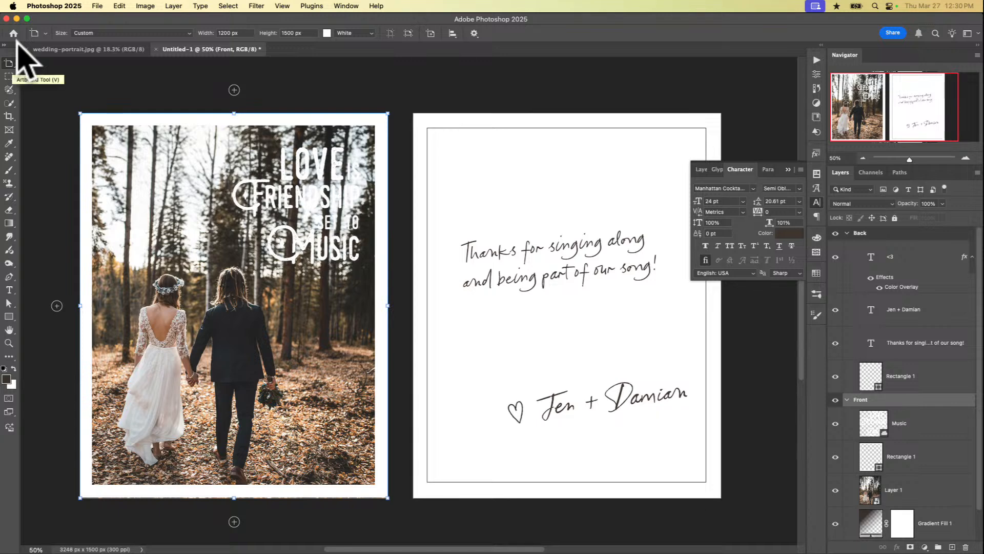
{"action": "scroll", "coordinate": [261, 82], "scroll_direction": "up", "scroll_amount": 1}
{"action": "scroll", "coordinate": [234, 53], "scroll_direction": "up", "scroll_amount": 3}
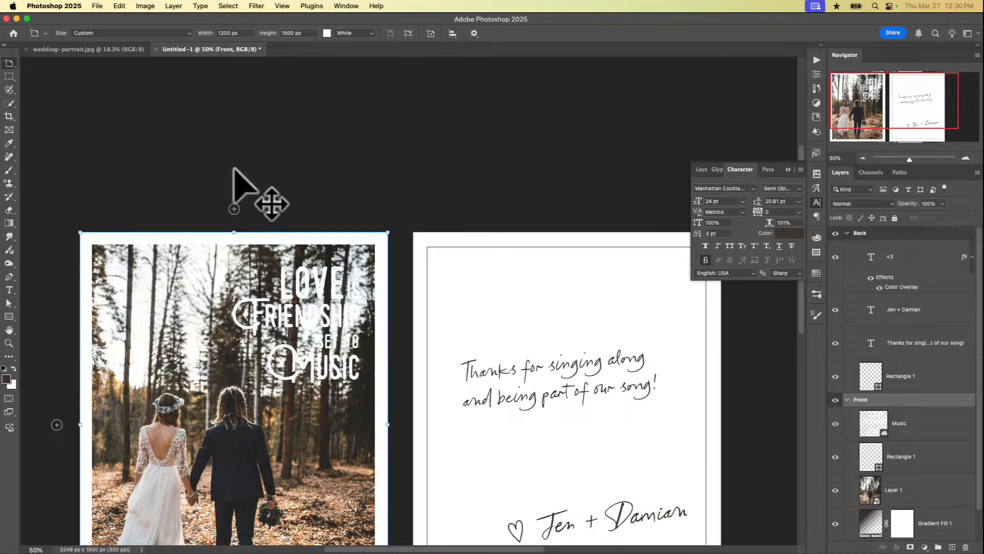
{"action": "left_click", "coordinate": [234, 208]}
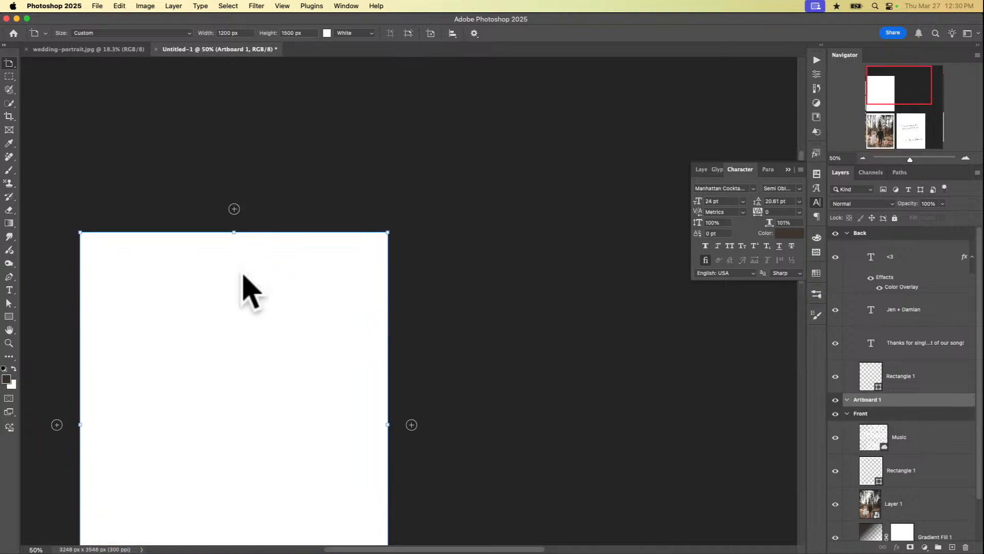
Add a second blank 1200 × 1500 px artboard directly to the left of the Front artboard.
{"action": "scroll", "coordinate": [237, 264], "scroll_direction": "down", "scroll_amount": 10}
{"action": "scroll", "coordinate": [237, 264], "scroll_direction": "left", "scroll_amount": 5}
{"action": "scroll", "coordinate": [270, 438], "scroll_direction": "down", "scroll_amount": 4}
{"action": "scroll", "coordinate": [269, 438], "scroll_direction": "left", "scroll_amount": 5}
{"action": "key", "text": "v"}
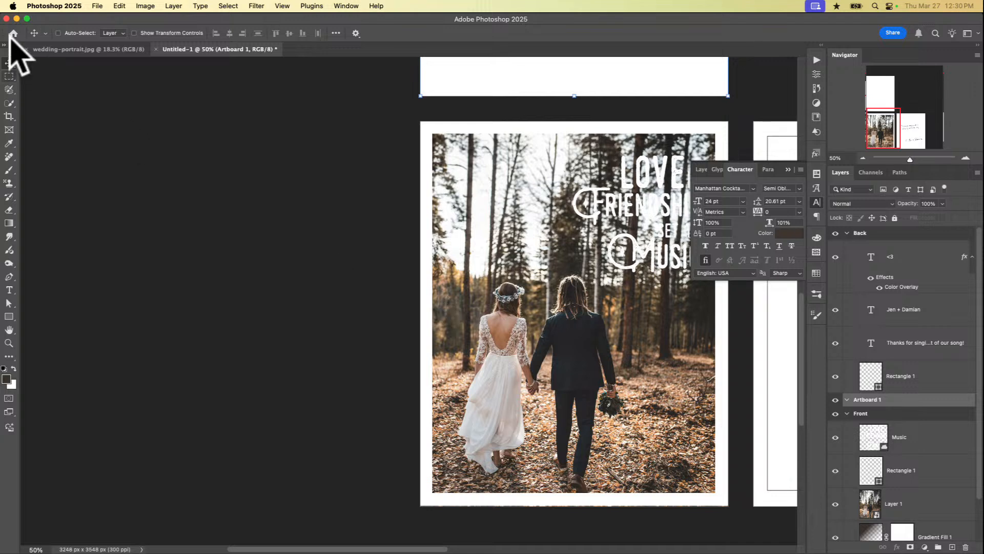
{"action": "key", "text": "shift+v"}
{"action": "key", "text": "shift+v"}
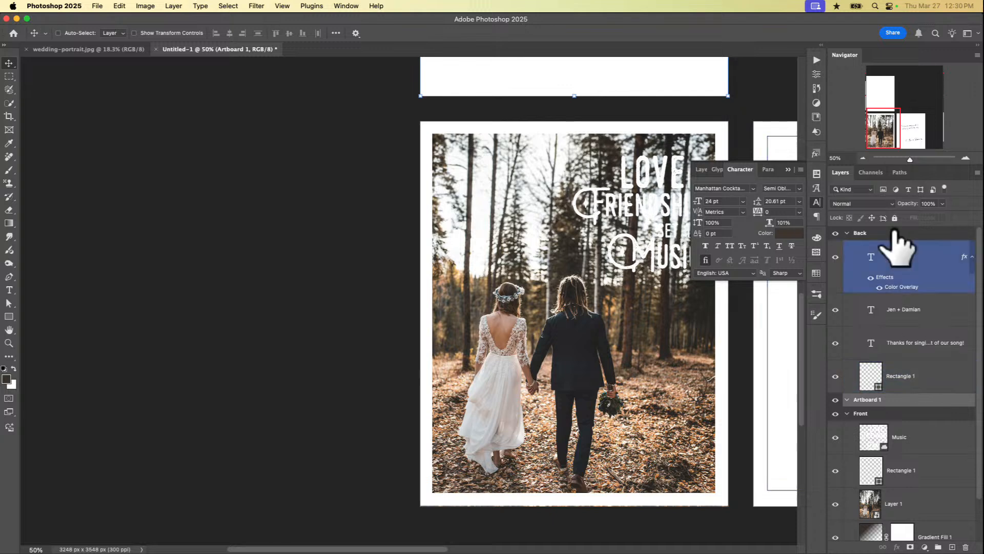
{"action": "left_click", "coordinate": [866, 413]}
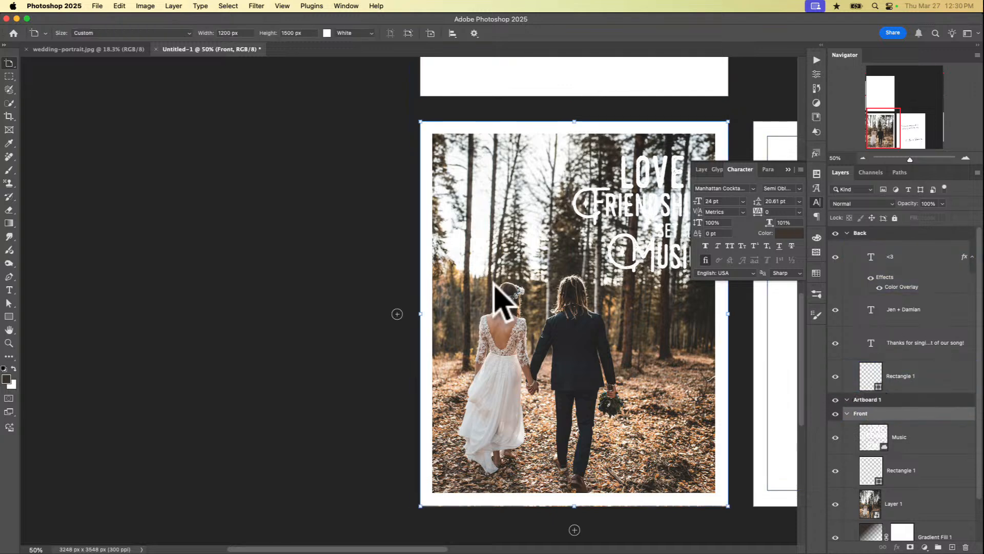
{"action": "scroll", "coordinate": [492, 292], "scroll_direction": "right", "scroll_amount": 5}
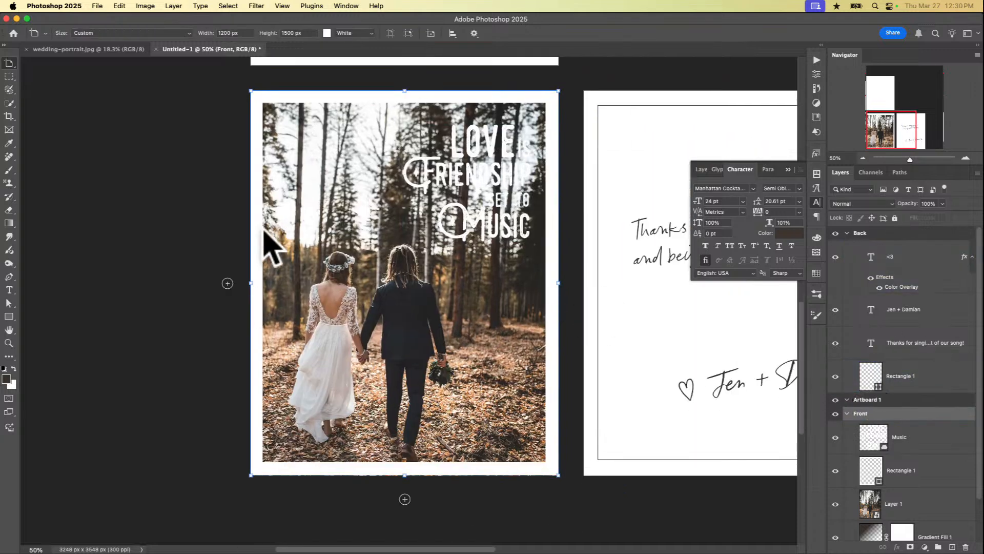
{"action": "left_click", "coordinate": [227, 282]}
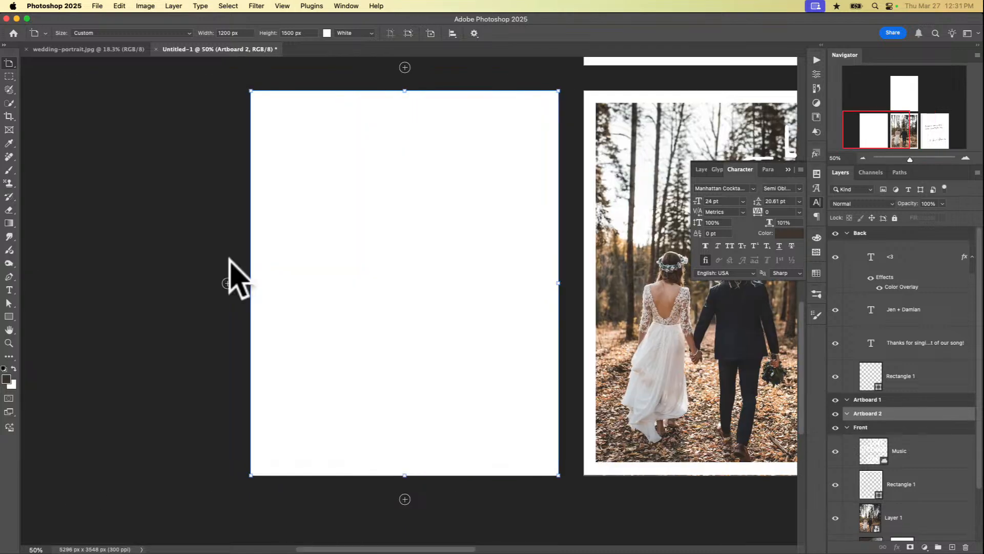
Add a third blank artboard directly below the one to the left of Front.
{"action": "scroll", "coordinate": [437, 331], "scroll_direction": "right", "scroll_amount": 5}
{"action": "scroll", "coordinate": [428, 333], "scroll_direction": "down", "scroll_amount": 2}
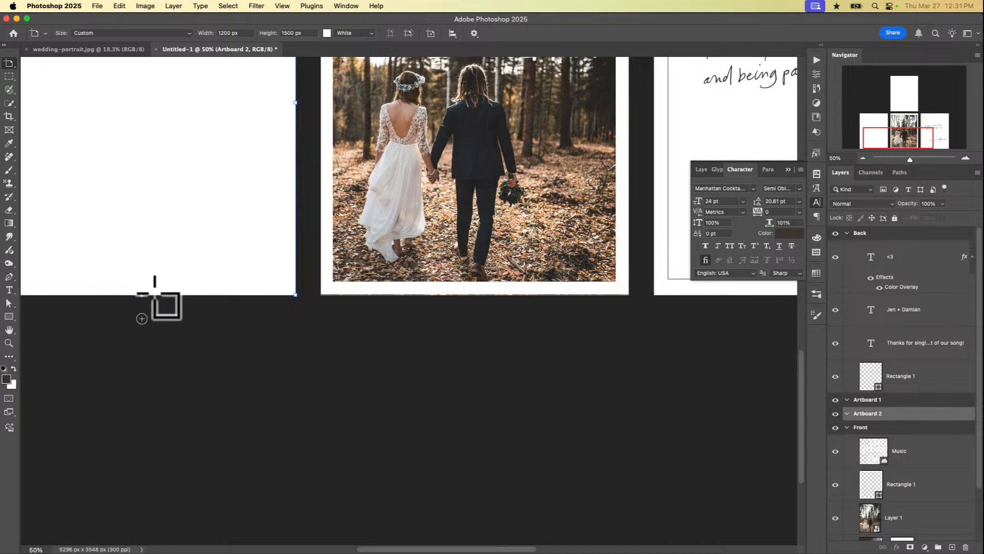
{"action": "left_click", "coordinate": [141, 318]}
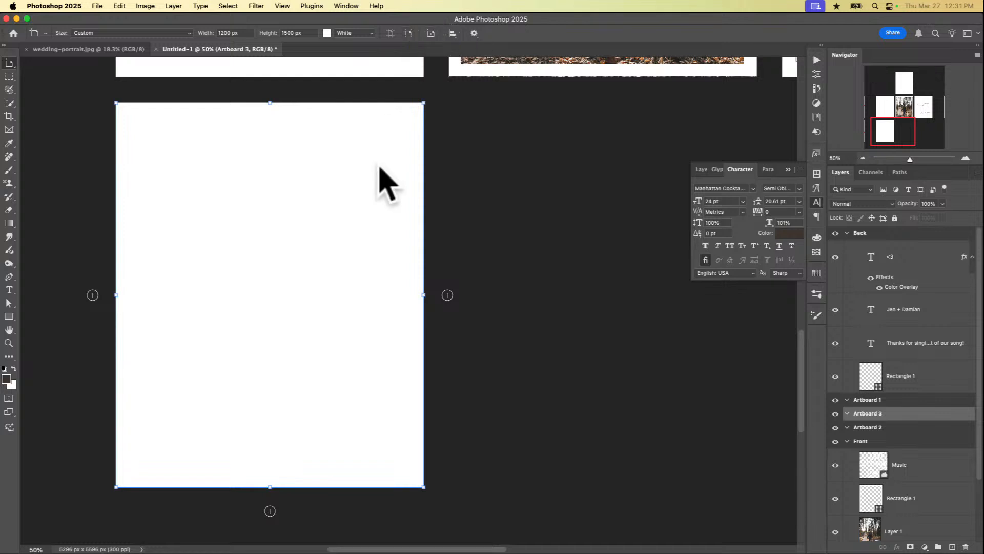
Move the third blank artboard sideways so that it lines up directly beneath the Front artboard.
{"action": "key", "text": "v"}
{"action": "left_click_drag", "start_coordinate": [365, 176], "coordinate": [626, 169]}
{"action": "left_click_drag", "start_coordinate": [501, 218], "coordinate": [545, 210]}
{"action": "scroll", "coordinate": [547, 221], "scroll_direction": "right", "scroll_amount": 5}
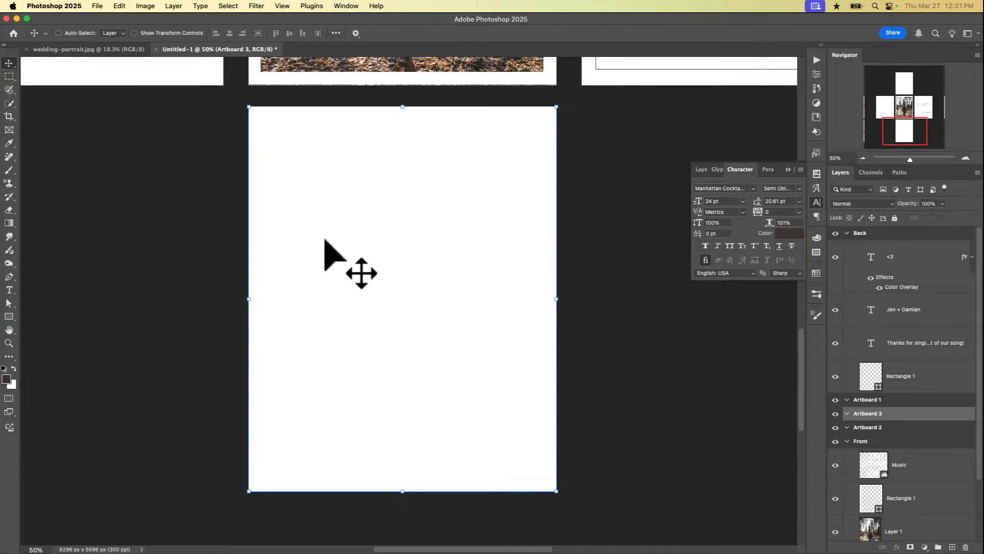
{"action": "scroll", "coordinate": [411, 279], "scroll_direction": "up", "scroll_amount": 3}
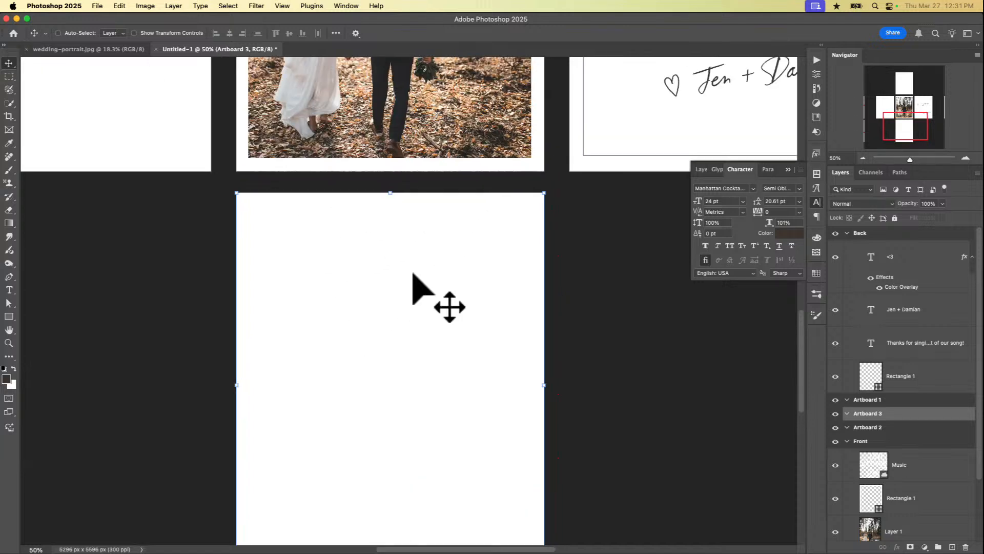
{"action": "key", "text": "super+minus"}
{"action": "key", "text": "super+minus"}
{"action": "scroll", "coordinate": [413, 276], "scroll_direction": "up", "scroll_amount": 2}
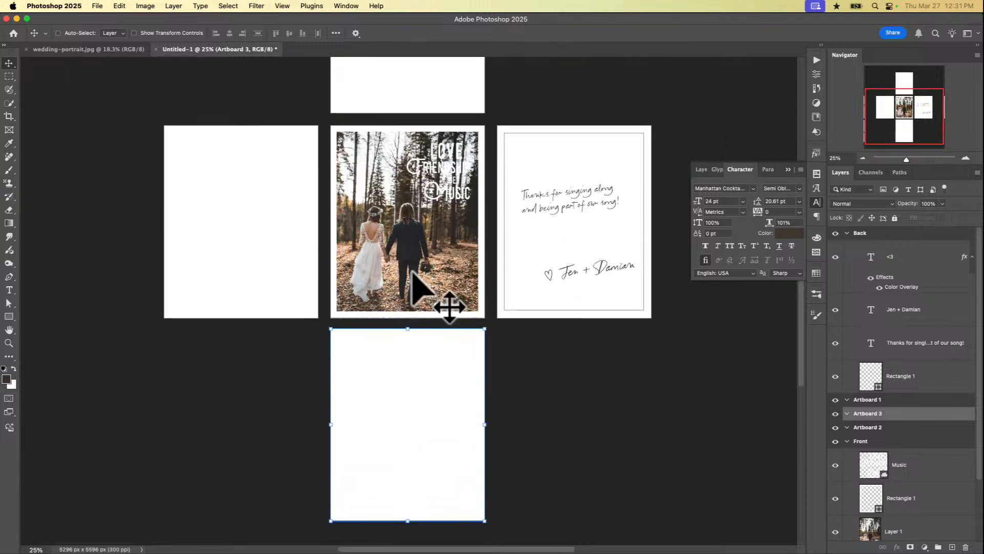
Nudge the blank artboard beneath Front into line and widen it to 2500 px so it spans both card sides.
{"action": "left_click_drag", "start_coordinate": [405, 333], "coordinate": [406, 335]}
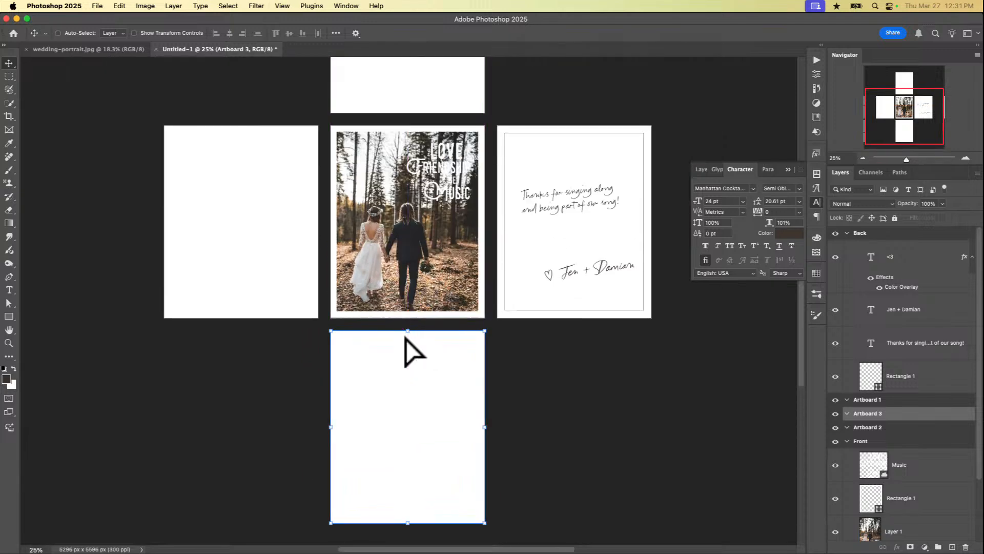
{"action": "scroll", "coordinate": [307, 318], "scroll_direction": "up", "scroll_amount": 3}
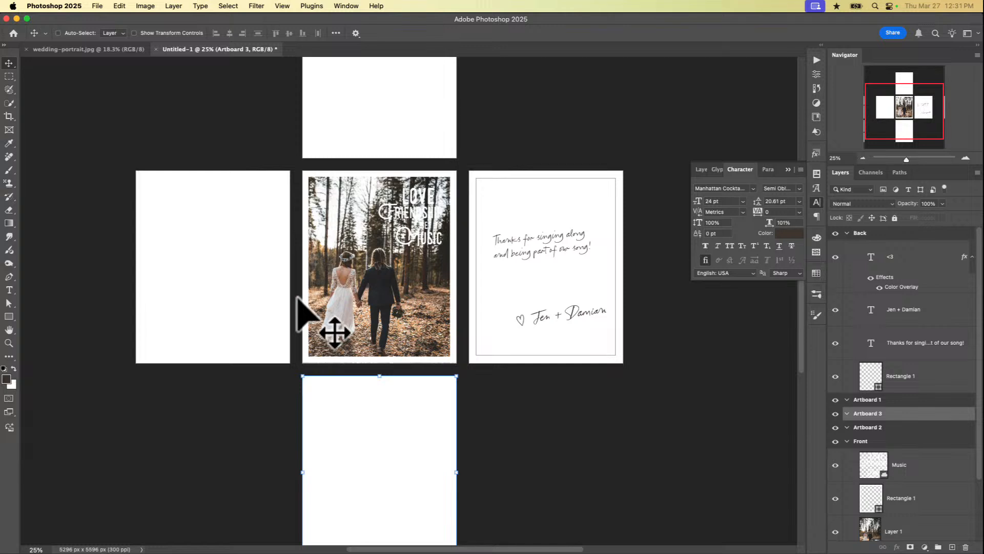
{"action": "scroll", "coordinate": [379, 423], "scroll_direction": "down", "scroll_amount": 2}
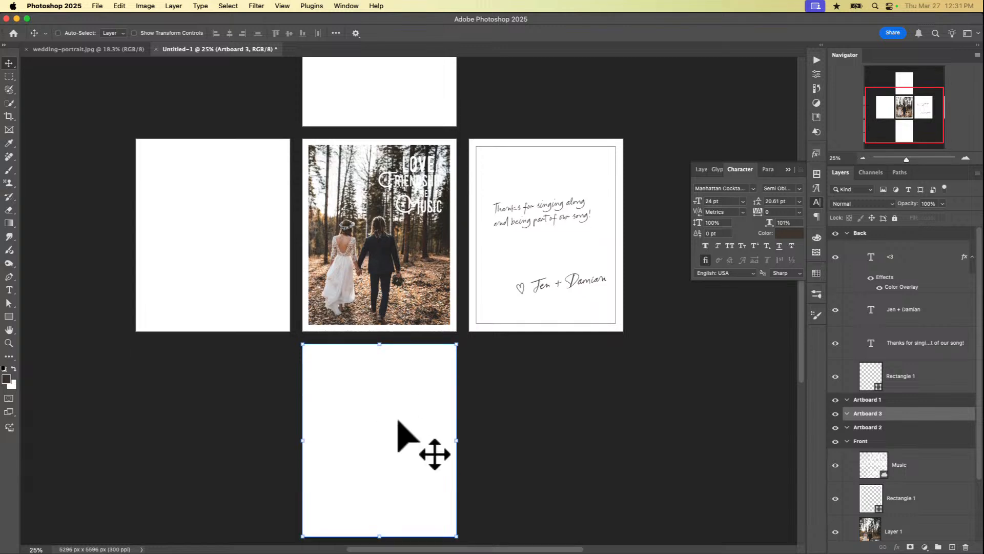
{"action": "left_click_drag", "start_coordinate": [456, 440], "coordinate": [607, 441]}
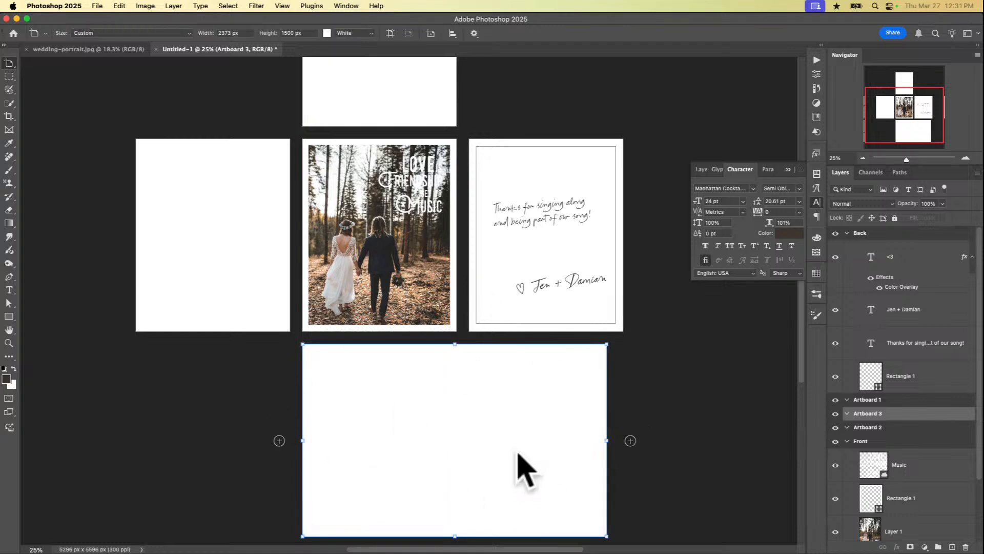
{"action": "scroll", "coordinate": [447, 456], "scroll_direction": "down", "scroll_amount": 3}
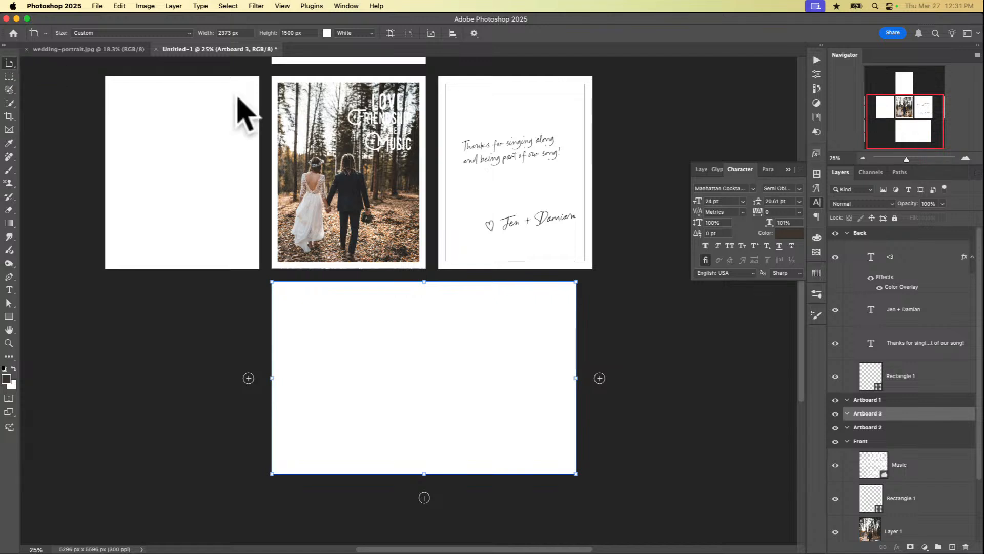
{"action": "left_click_drag", "start_coordinate": [576, 377], "coordinate": [593, 378]}
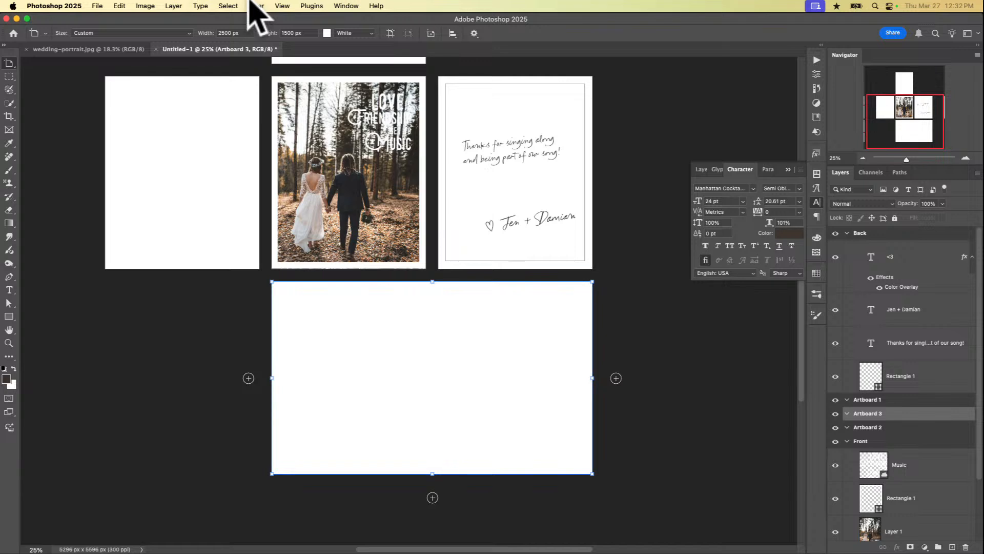
{"action": "left_click", "coordinate": [240, 32]}
{"action": "key", "text": "Return"}
Toggle the wide blank artboard between portrait and landscape orientation, ending in landscape.
{"action": "left_click", "coordinate": [391, 33]}
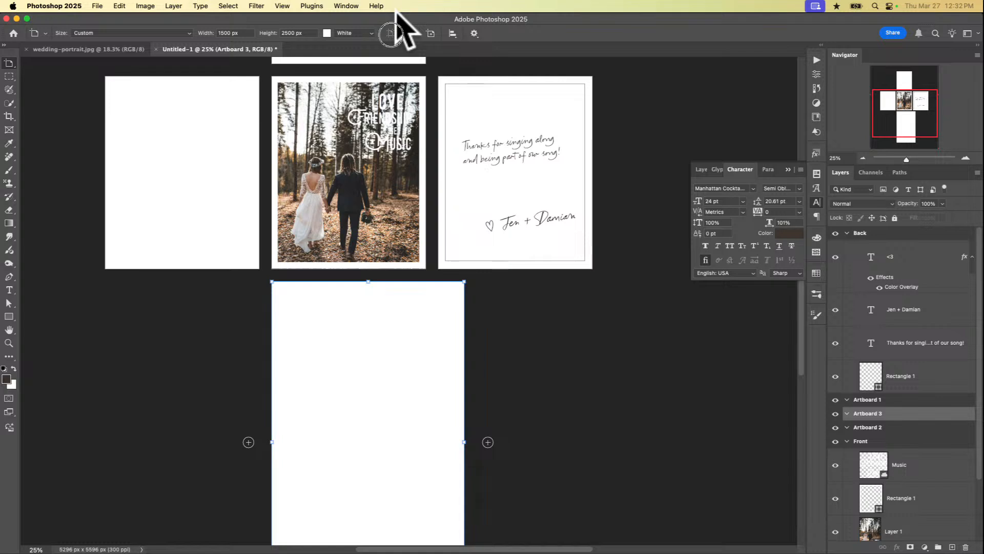
{"action": "left_click", "coordinate": [411, 33]}
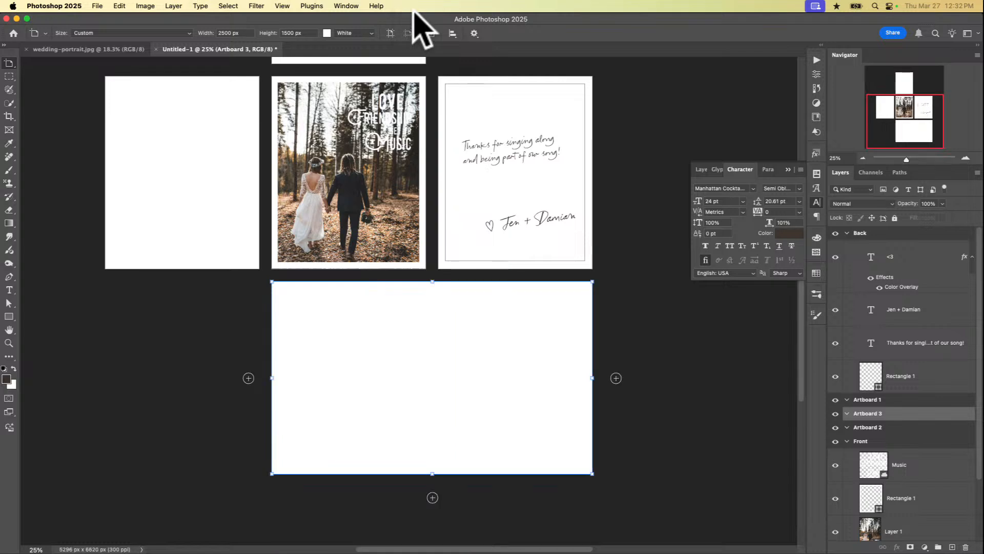
{"action": "left_click", "coordinate": [390, 33]}
{"action": "left_click", "coordinate": [411, 33]}
{"action": "left_click", "coordinate": [390, 33]}
{"action": "left_click", "coordinate": [411, 33]}
{"action": "left_click", "coordinate": [391, 33]}
{"action": "left_click", "coordinate": [408, 33]}
Add another blank 2500 × 1500 px artboard beside the Back artboard and look through the Artboard tool's extra options.
{"action": "scroll", "coordinate": [490, 125], "scroll_direction": "right", "scroll_amount": 5}
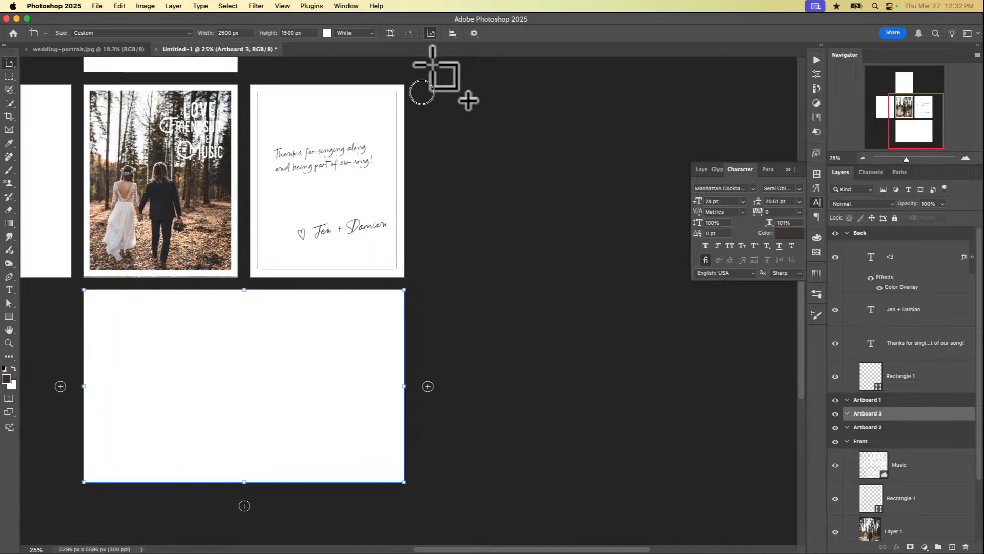
{"action": "left_click", "coordinate": [433, 64]}
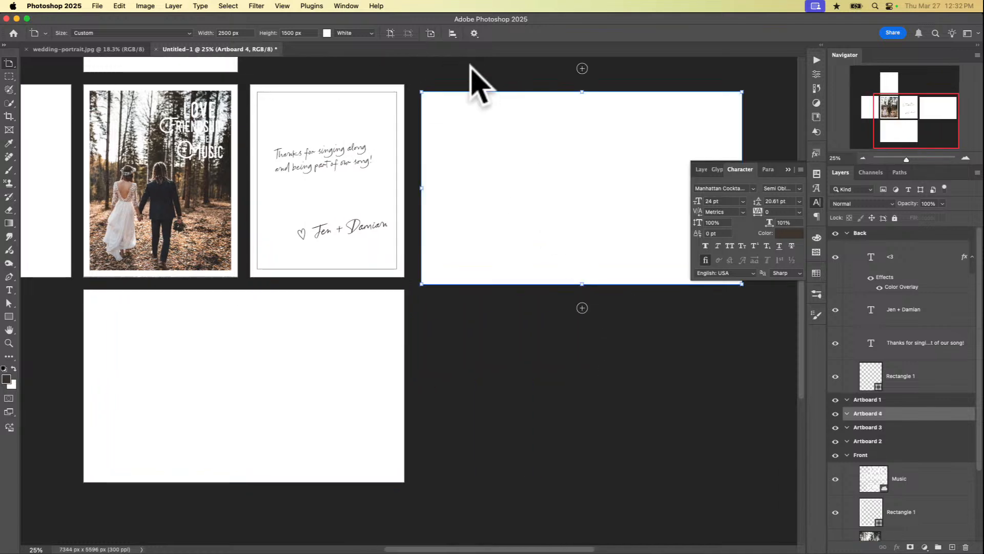
{"action": "left_click", "coordinate": [474, 32]}
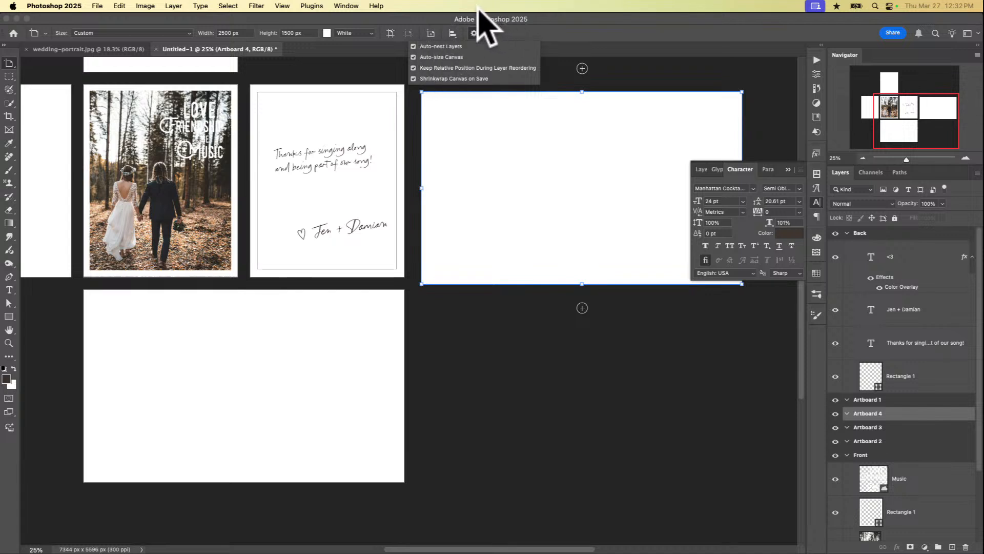
{"action": "left_click", "coordinate": [482, 21]}
Delete the blank artboards Artboard 4, Artboard 3 and Artboard 2.
{"action": "scroll", "coordinate": [543, 123], "scroll_direction": "up", "scroll_amount": 2}
{"action": "scroll", "coordinate": [543, 123], "scroll_direction": "right", "scroll_amount": 2}
{"action": "scroll", "coordinate": [544, 123], "scroll_direction": "up", "scroll_amount": 1}
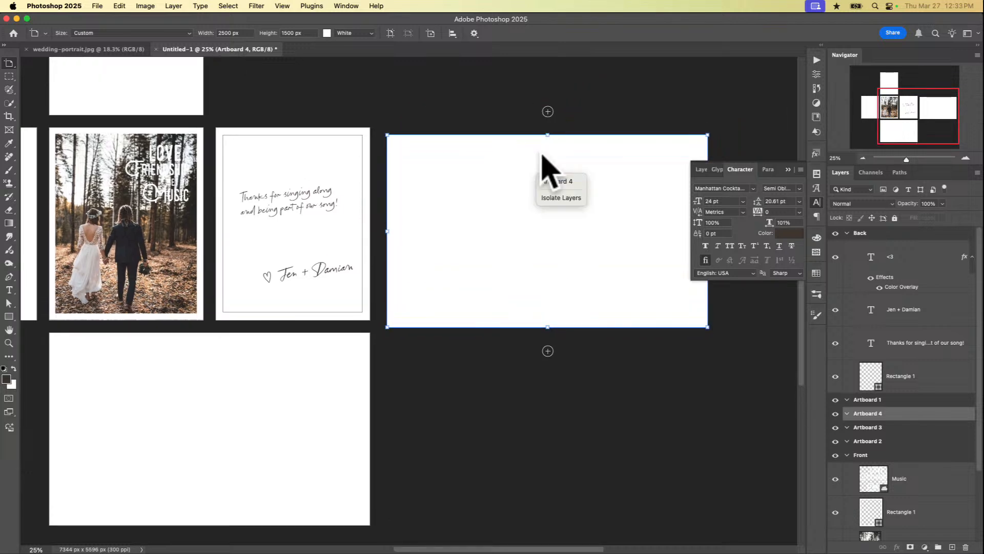
{"action": "key", "text": "Delete"}
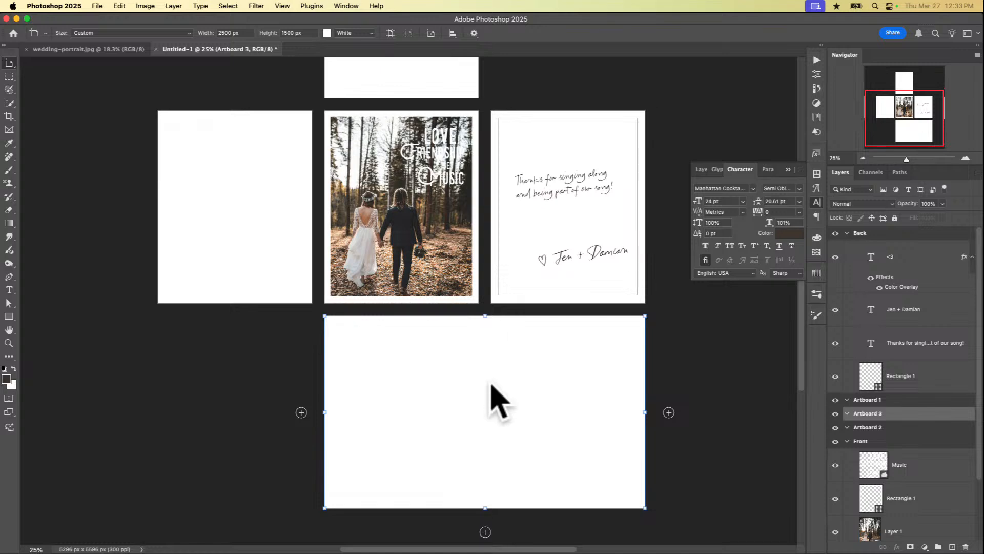
{"action": "scroll", "coordinate": [492, 395], "scroll_direction": "up", "scroll_amount": 2}
{"action": "scroll", "coordinate": [492, 394], "scroll_direction": "right", "scroll_amount": 2}
{"action": "key", "text": "Delete"}
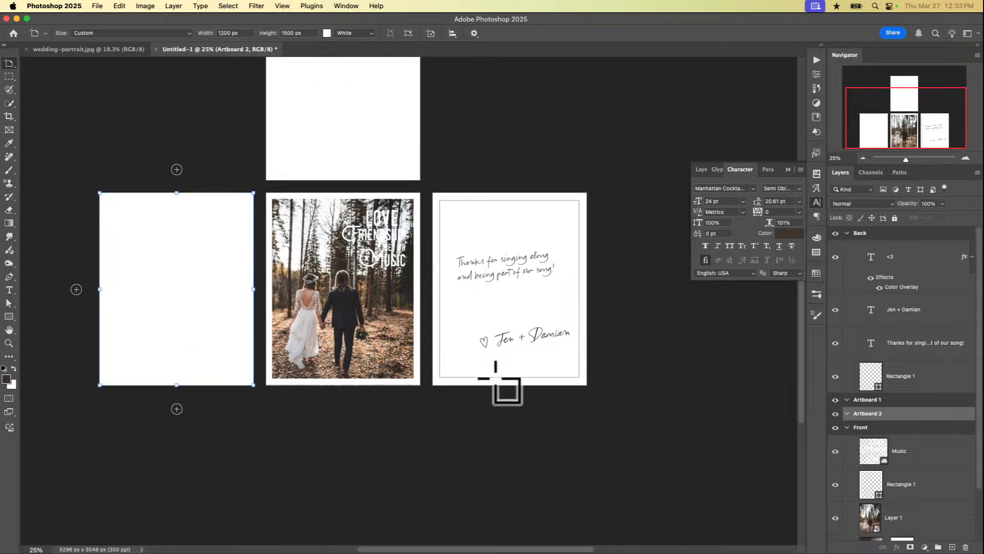
{"action": "key", "text": "v"}
{"action": "key", "text": "Delete"}
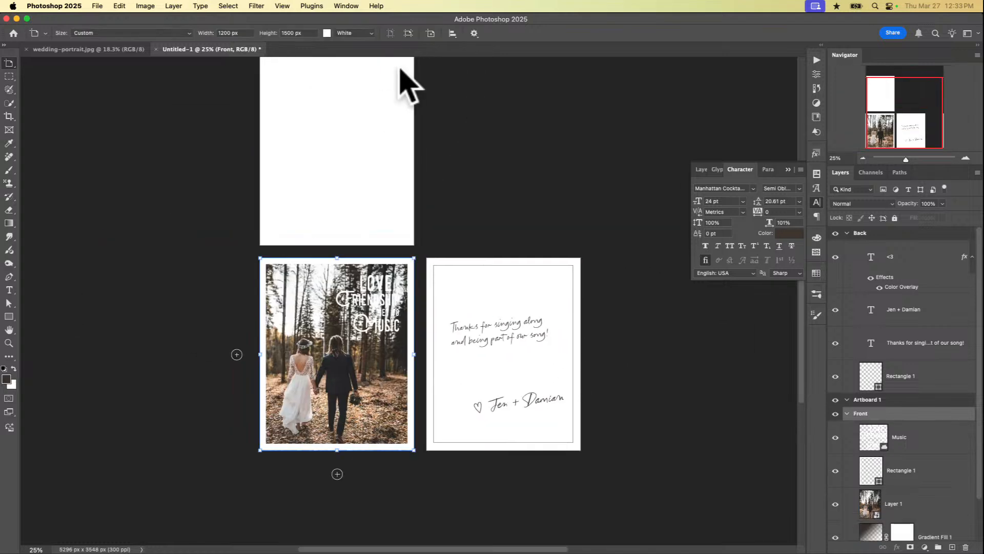
Delete Artboard 1, the blank artboard above Front.
{"action": "scroll", "coordinate": [635, 308], "scroll_direction": "right", "scroll_amount": 5}
{"action": "scroll", "coordinate": [661, 318], "scroll_direction": "down", "scroll_amount": 2}
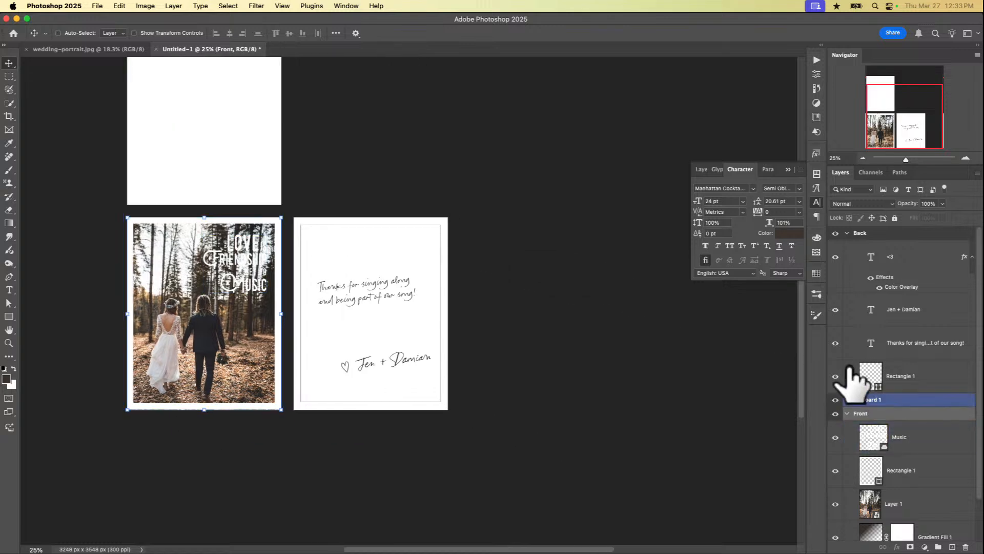
{"action": "left_click", "coordinate": [877, 399]}
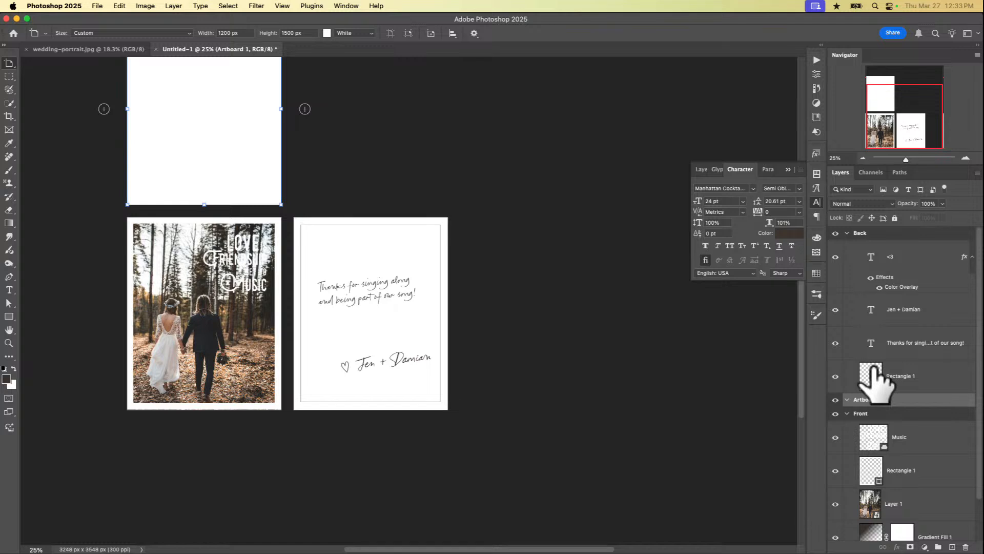
{"action": "scroll", "coordinate": [637, 367], "scroll_direction": "up", "scroll_amount": 3}
{"action": "scroll", "coordinate": [637, 367], "scroll_direction": "left", "scroll_amount": 2}
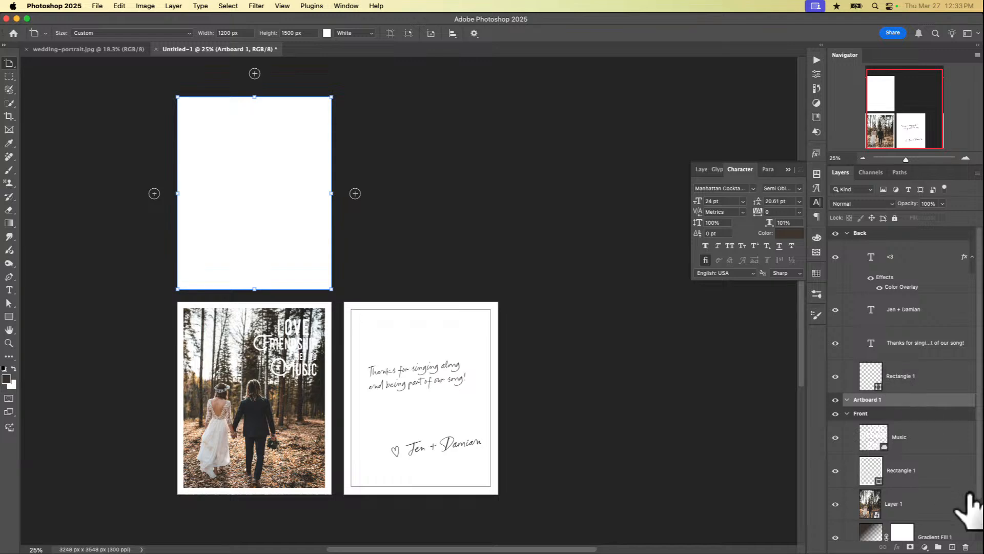
{"action": "left_click", "coordinate": [965, 546]}
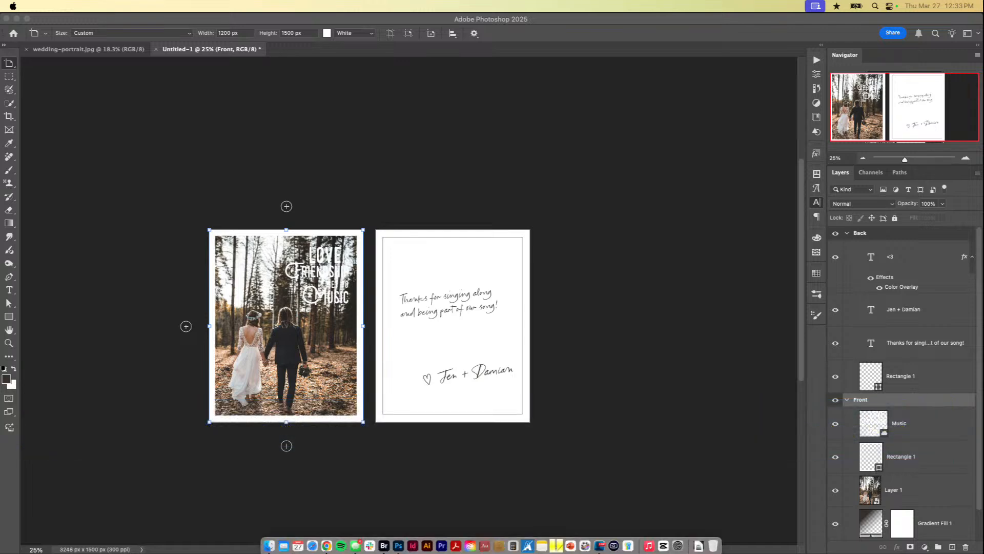
Switch from the Artboard tool back to the Move tool.
{"action": "left_click", "coordinate": [691, 472]}
{"action": "scroll", "coordinate": [414, 113], "scroll_direction": "up", "scroll_amount": 5}
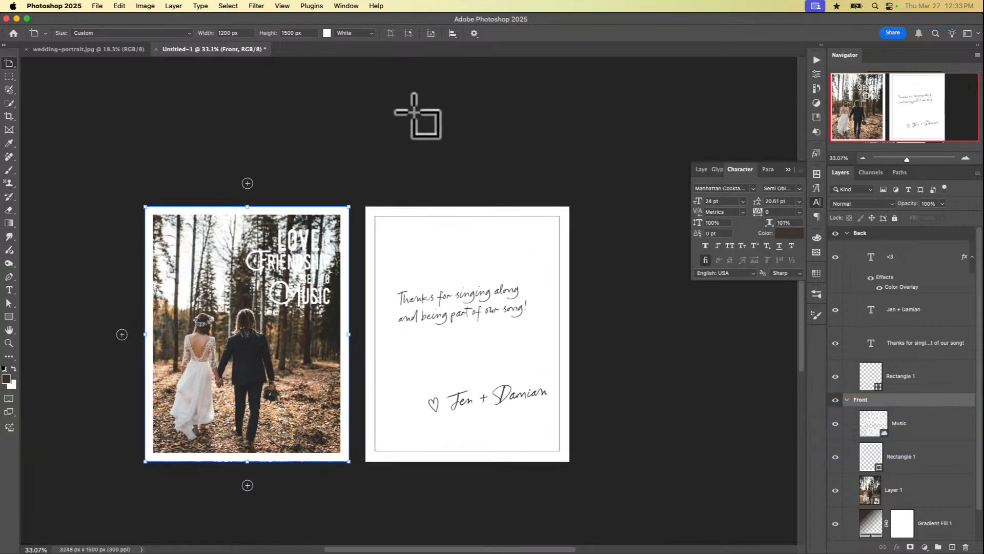
{"action": "scroll", "coordinate": [372, 222], "scroll_direction": "down", "scroll_amount": 2}
{"action": "scroll", "coordinate": [373, 222], "scroll_direction": "left", "scroll_amount": 2}
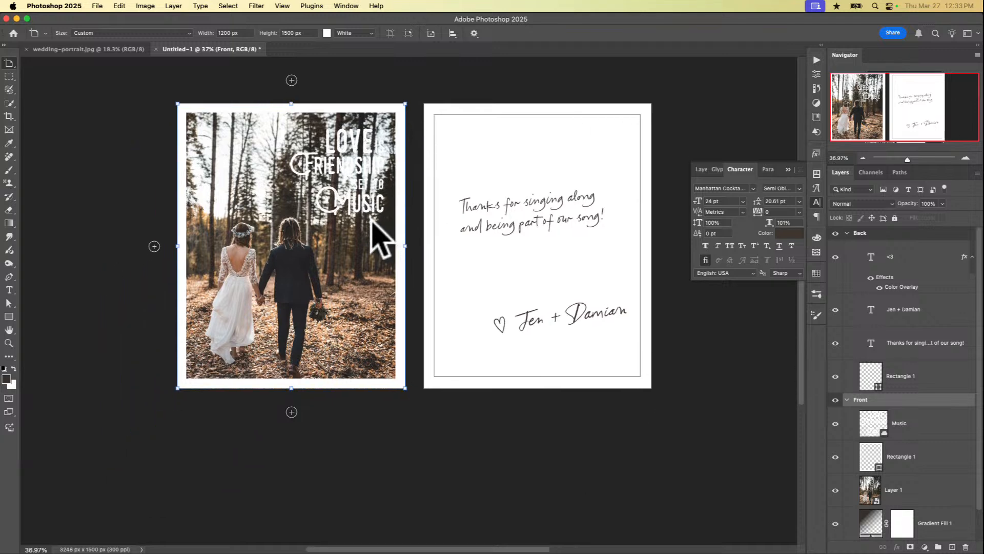
{"action": "left_click", "coordinate": [8, 63]}
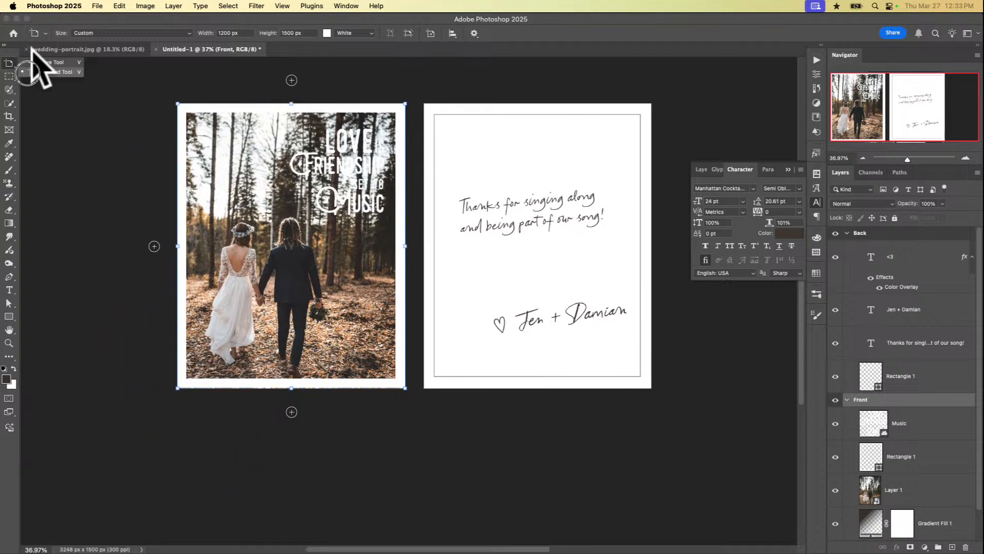
{"action": "left_click", "coordinate": [57, 62]}
{"action": "scroll", "coordinate": [344, 287], "scroll_direction": "up", "scroll_amount": 2}
{"action": "scroll", "coordinate": [343, 287], "scroll_direction": "right", "scroll_amount": 2}
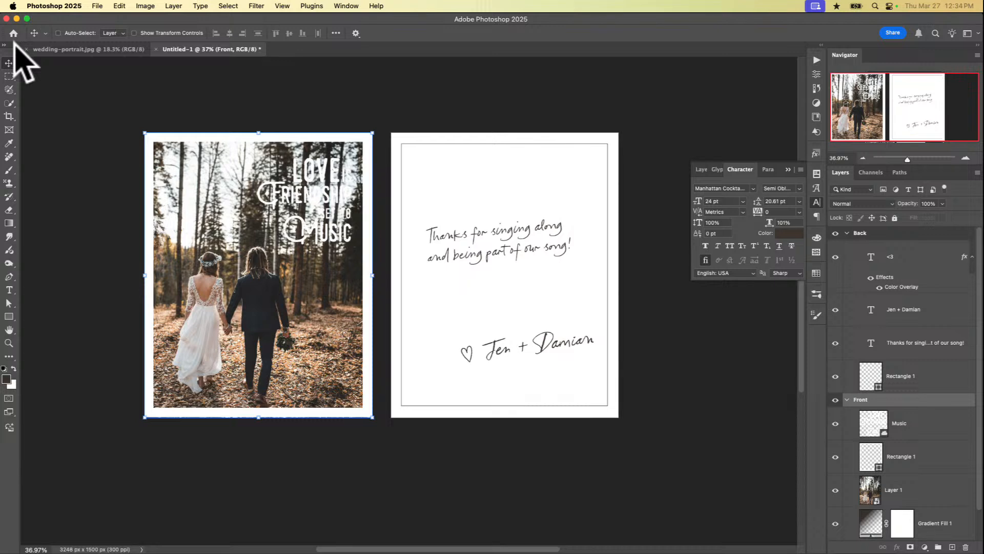
{"action": "scroll", "coordinate": [233, 223], "scroll_direction": "left", "scroll_amount": 3}
{"action": "scroll", "coordinate": [233, 222], "scroll_direction": "up", "scroll_amount": 1}
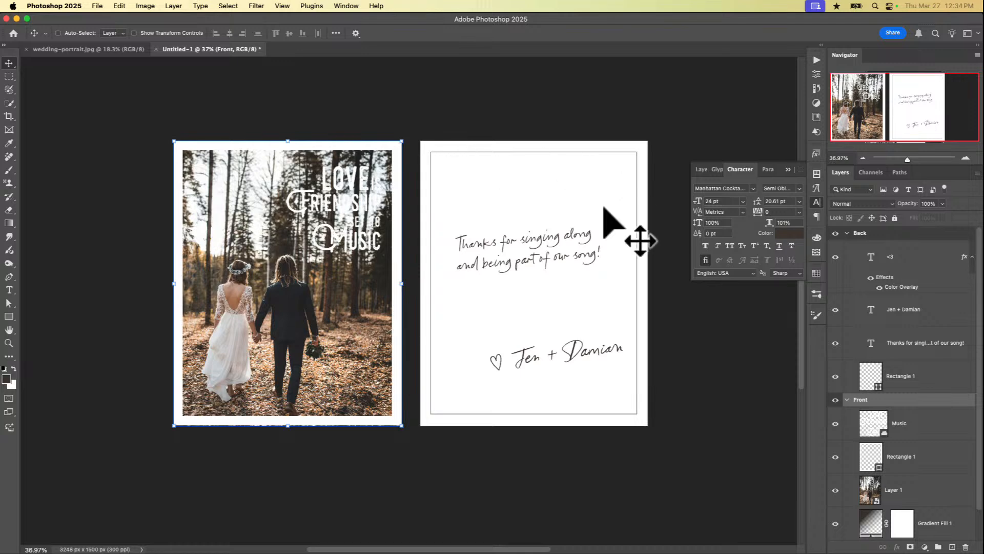
{"action": "left_click", "coordinate": [879, 379]}
{"action": "left_click", "coordinate": [886, 453]}
{"action": "left_click", "coordinate": [902, 343]}
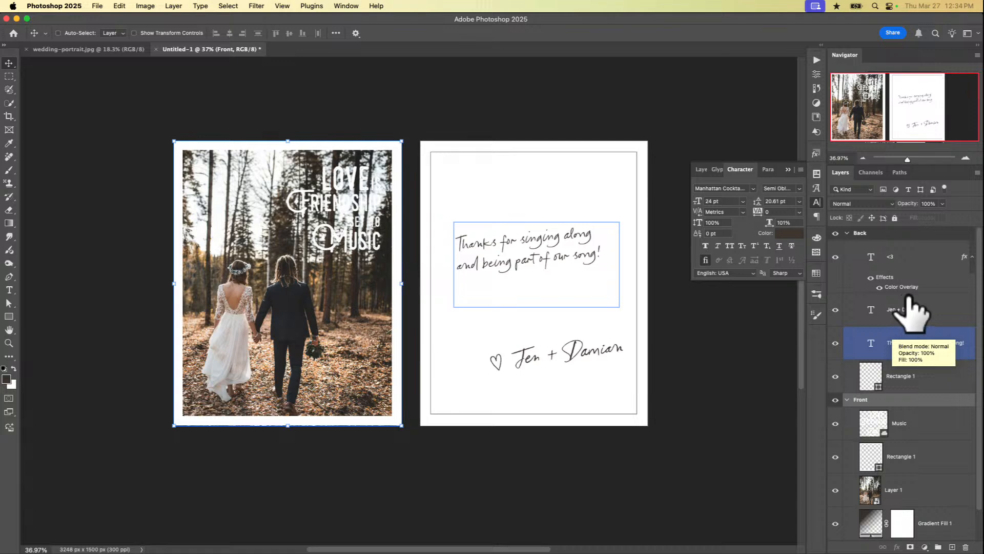
{"action": "key", "text": "super+alt+a"}
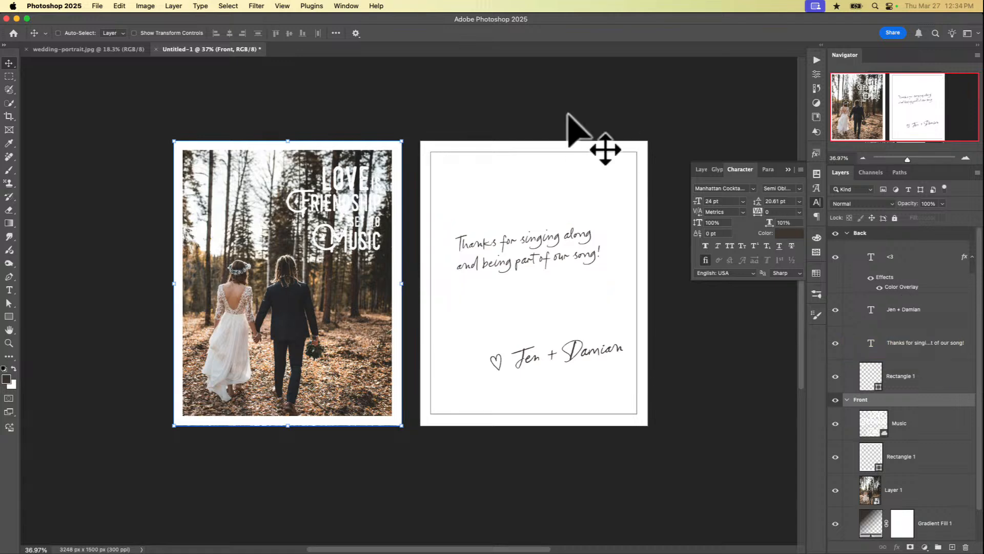
Set up an Artboards to Files export to the Desktop, with the couple's surname followed by "-Wedding-4x5" as the file name prefix.
{"action": "left_click", "coordinate": [105, 5]}
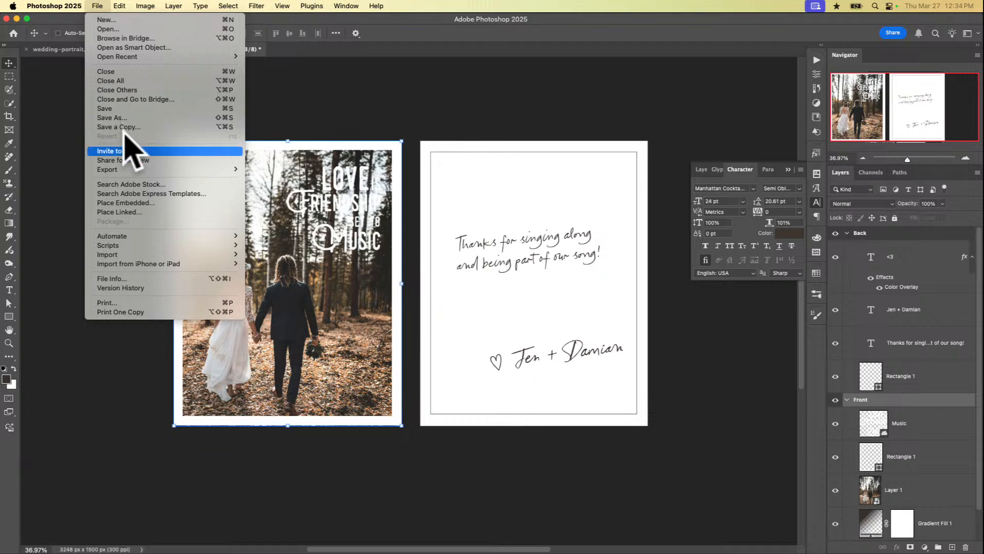
{"action": "mouse_move", "coordinate": [123, 168]}
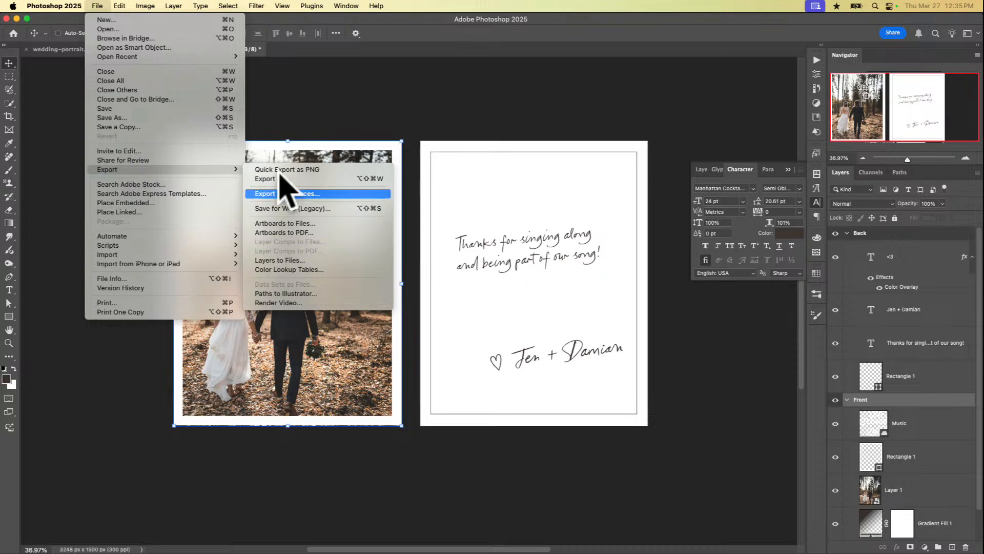
{"action": "left_click", "coordinate": [341, 222]}
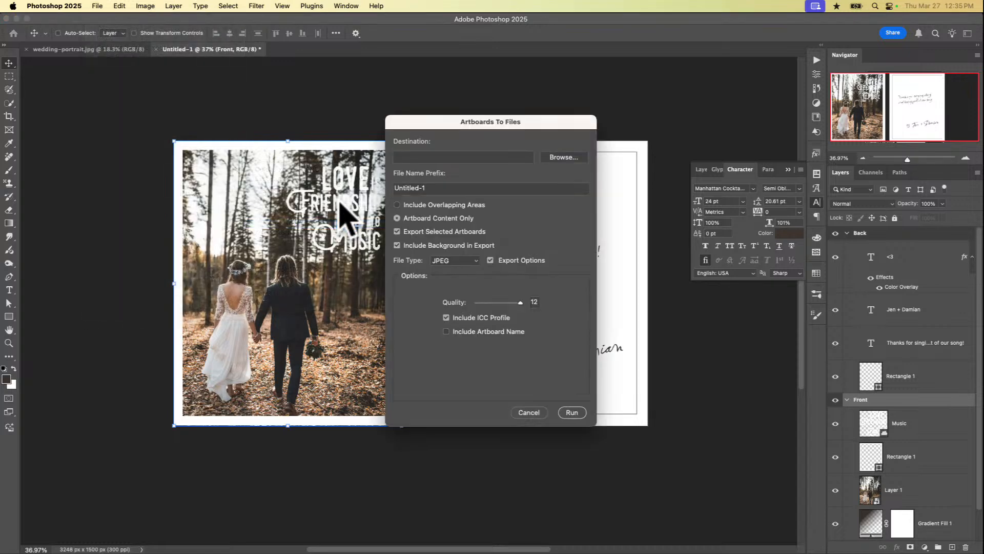
{"action": "left_click", "coordinate": [523, 153]}
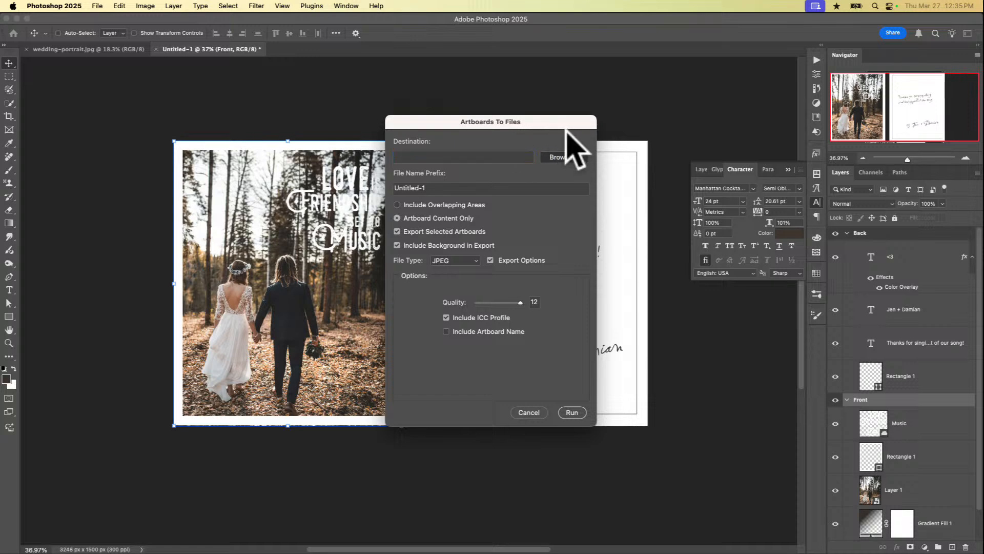
{"action": "left_click", "coordinate": [565, 155]}
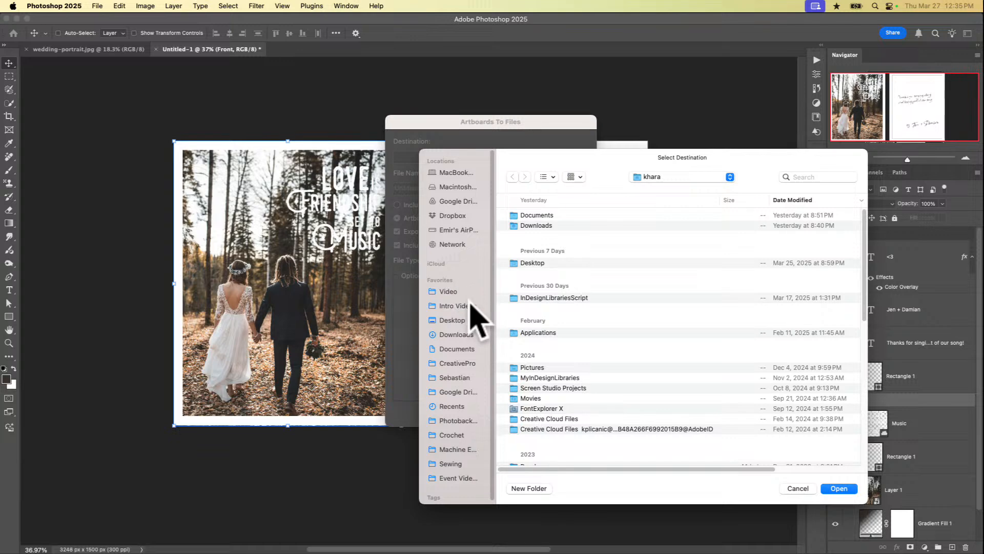
{"action": "left_click", "coordinate": [461, 319]}
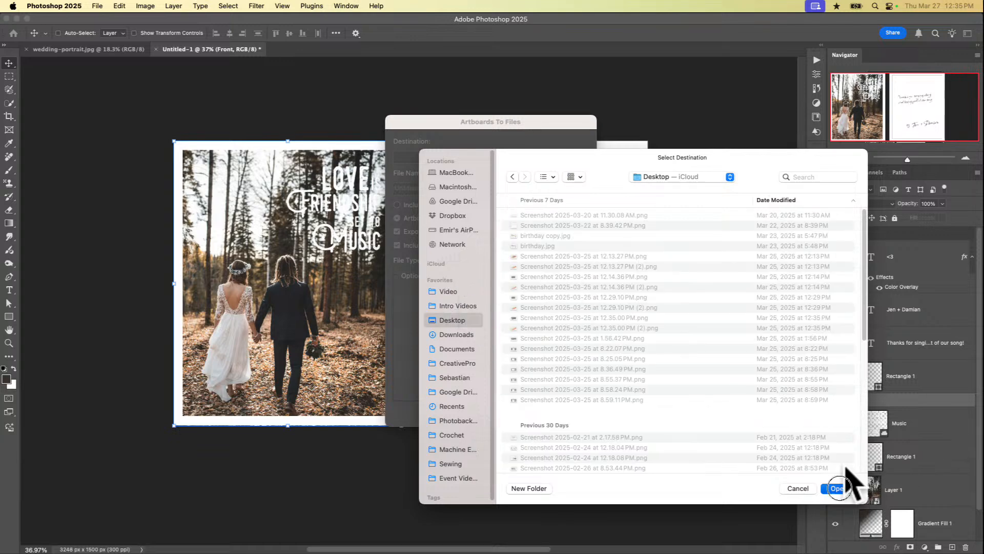
{"action": "left_click", "coordinate": [841, 488]}
{"action": "triple_click", "coordinate": [439, 185]}
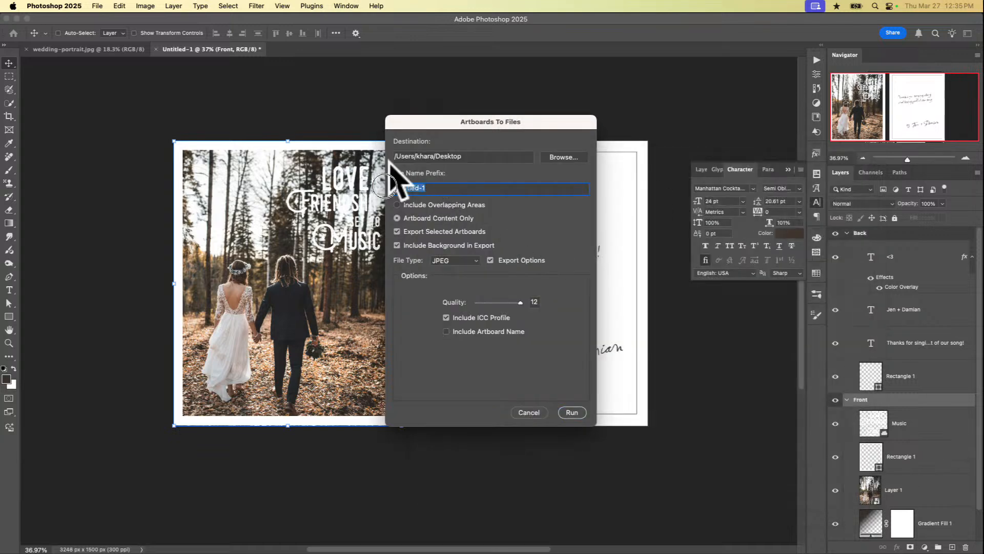
{"action": "type", "text": "Smith-Wedding"}
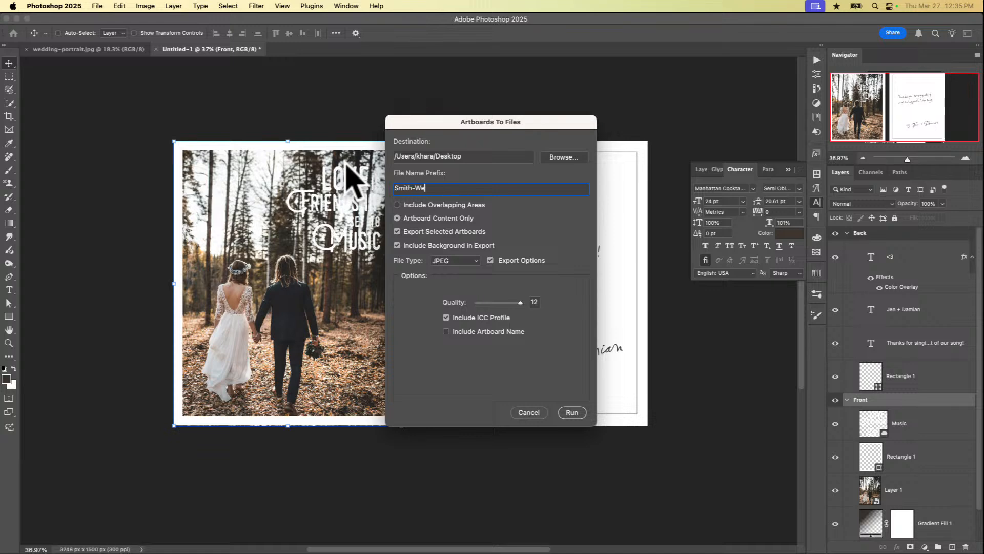
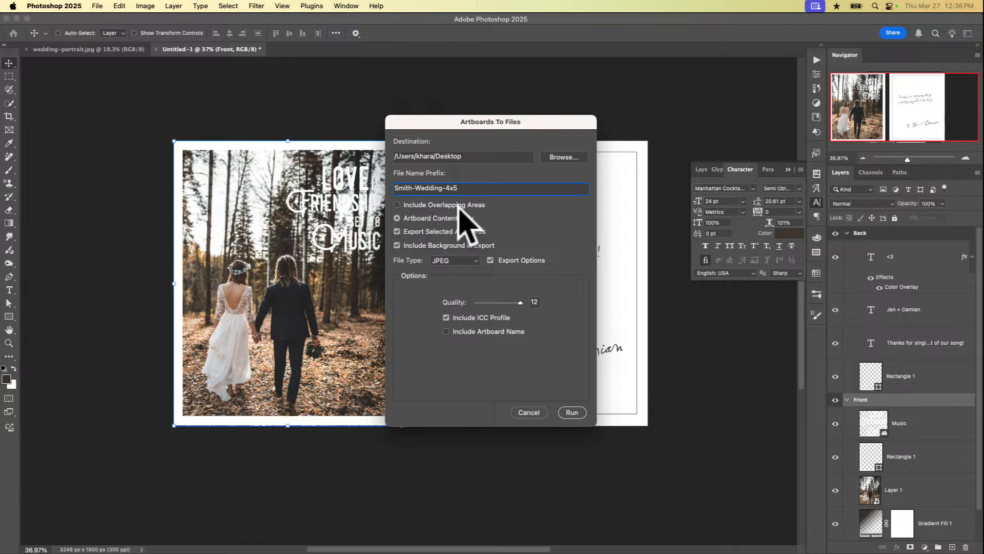
Turn off exporting only the selected artboards so that the JPEG export covers both Front and Back.
{"action": "left_click", "coordinate": [396, 231]}
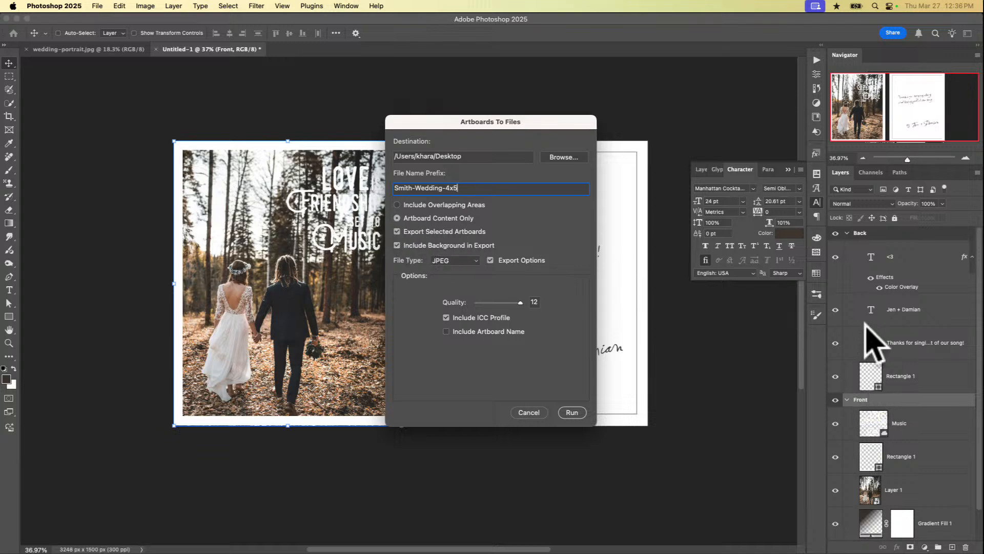
{"action": "left_click", "coordinate": [397, 231]}
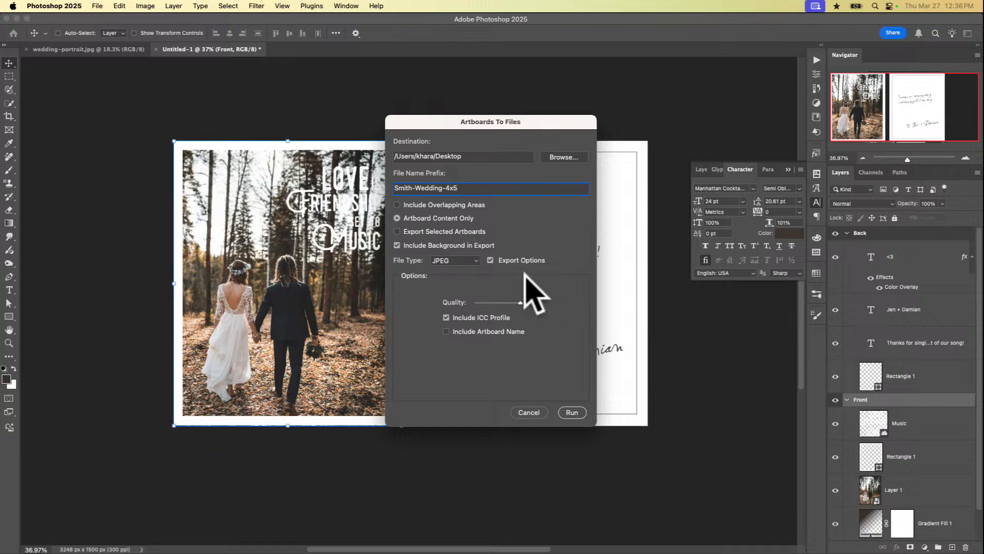
{"action": "left_click", "coordinate": [446, 331]}
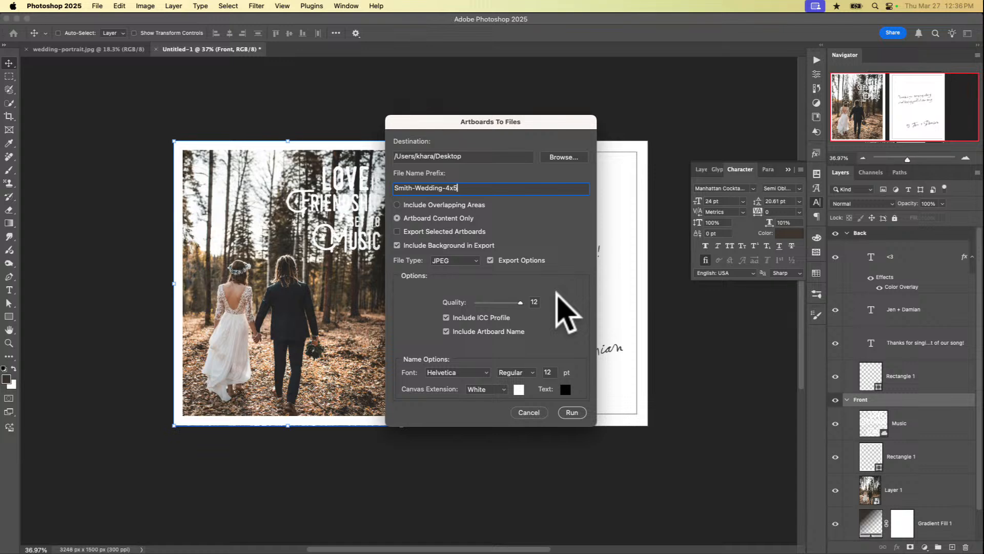
{"action": "left_click", "coordinate": [449, 330]}
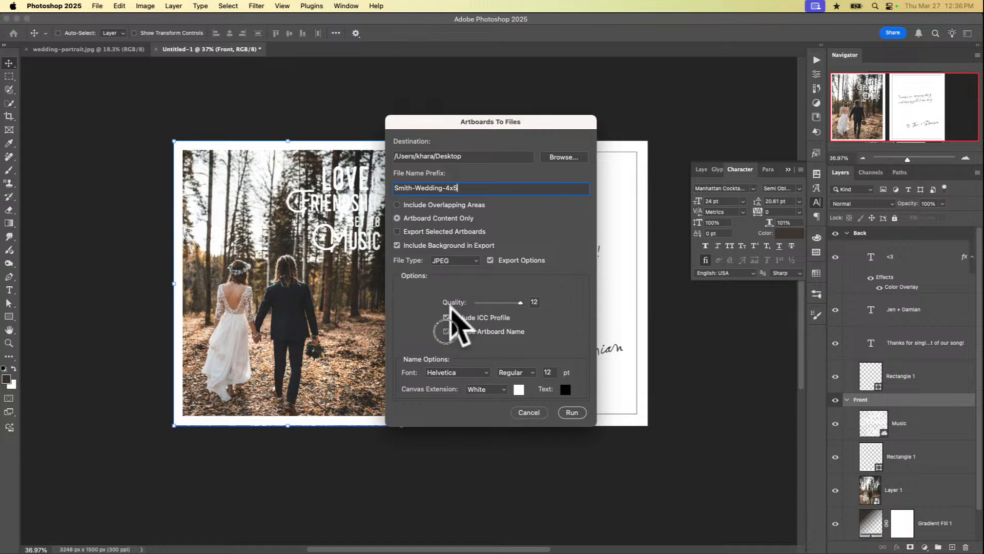
{"action": "left_click", "coordinate": [447, 330]}
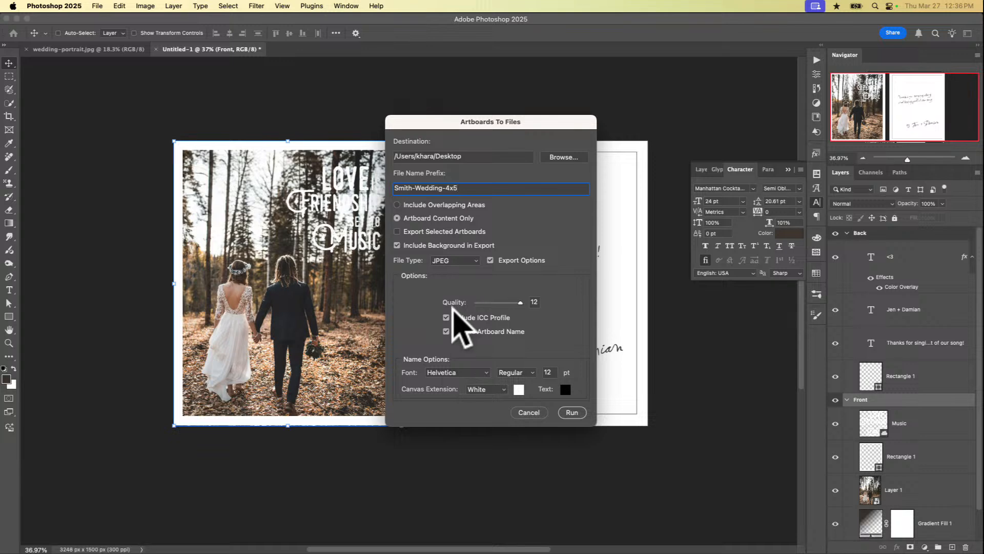
{"action": "left_click", "coordinate": [446, 331]}
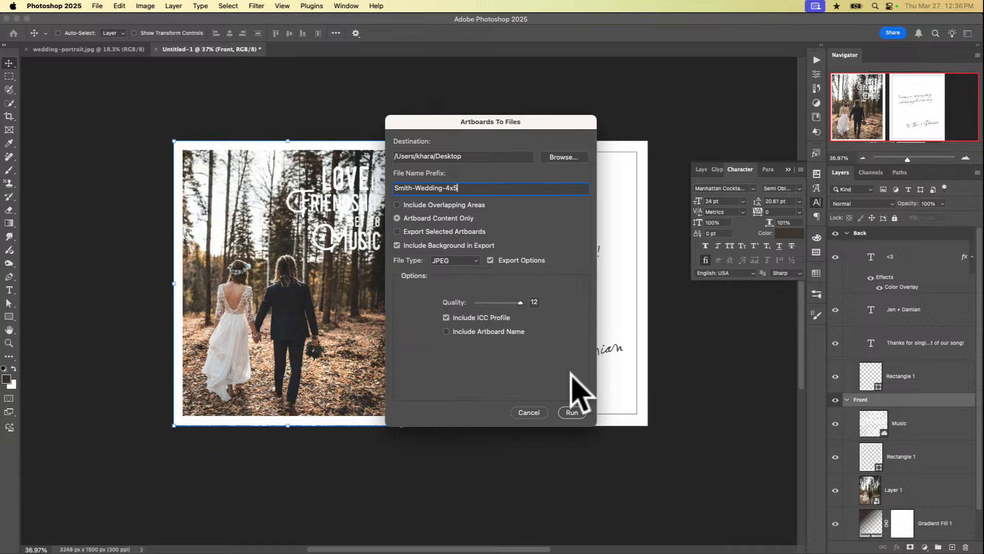
Run the Artboards to Files export as quality 12 JPEGs and close the completion message.
{"action": "left_click", "coordinate": [571, 412]}
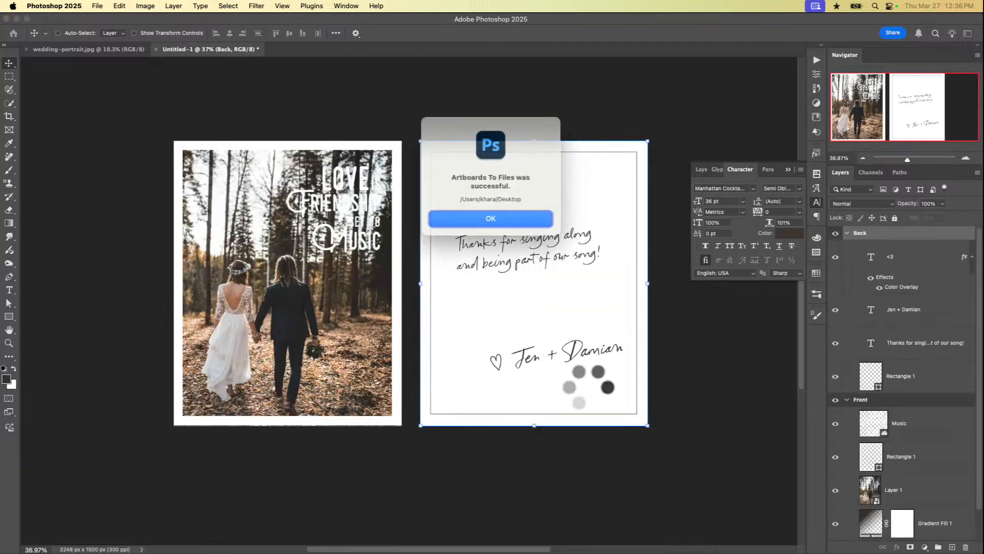
{"action": "left_click", "coordinate": [516, 217]}
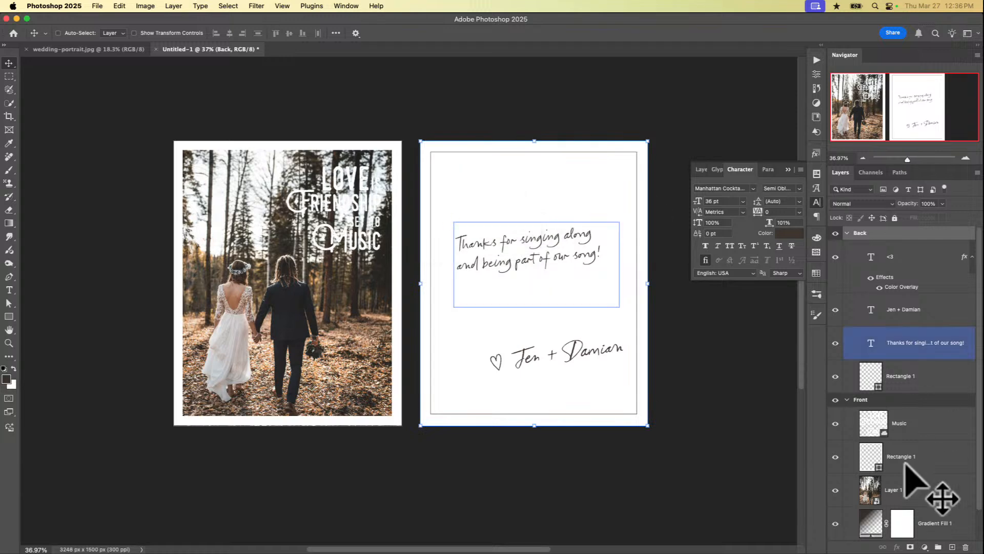
Switch to Finder, preview the exported Front and Back JPEG files on the Desktop, and return to Photoshop.
{"action": "mouse_move", "coordinate": [453, 530]}
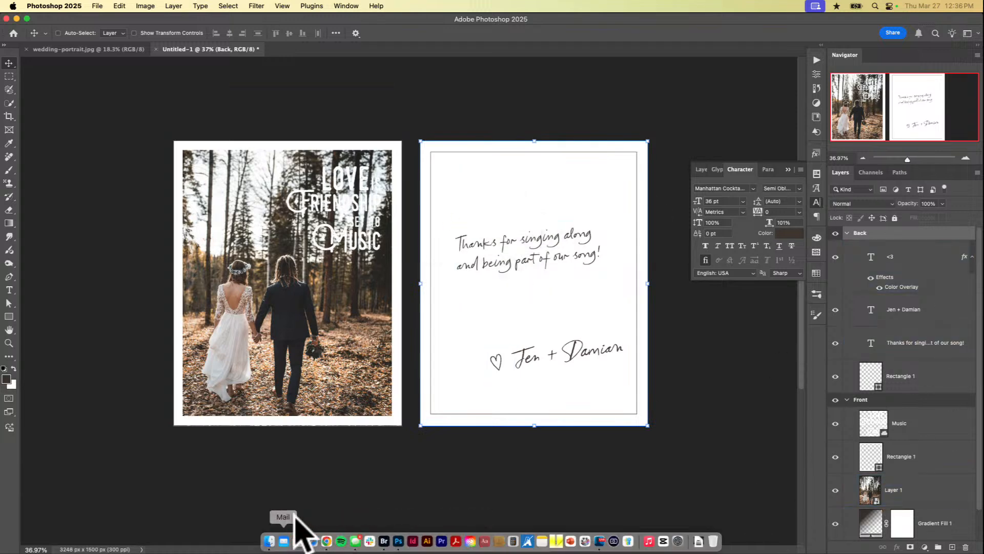
{"action": "left_click", "coordinate": [269, 542]}
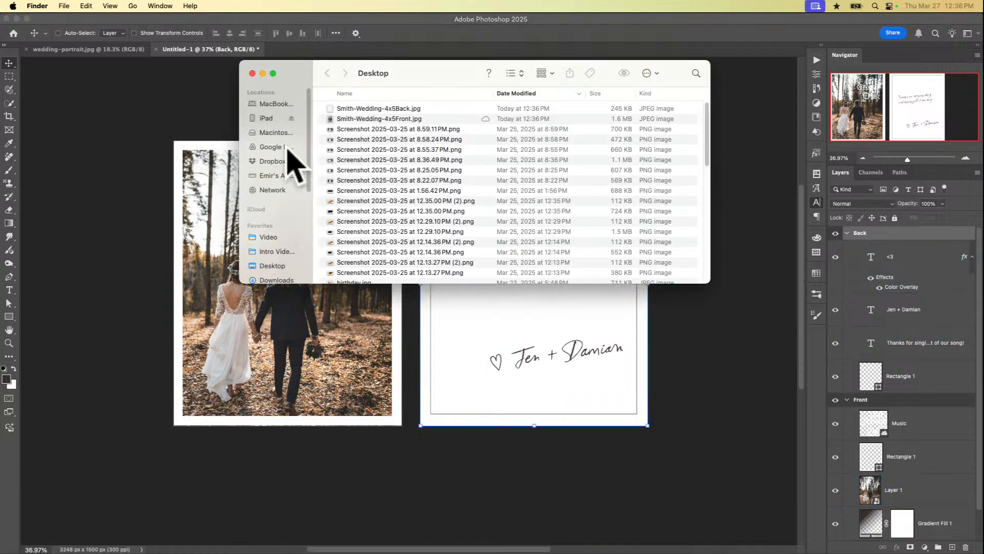
{"action": "left_click", "coordinate": [396, 108]}
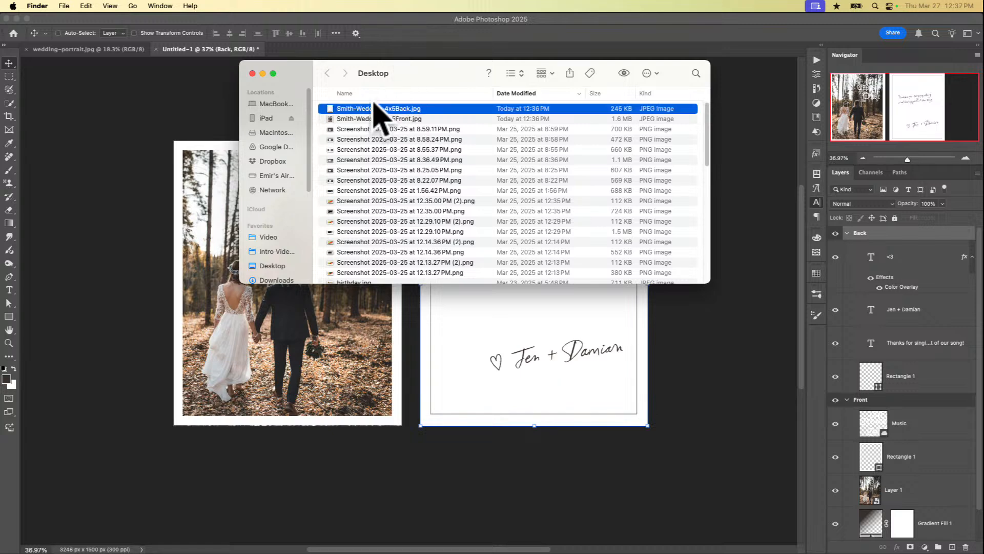
{"action": "key", "text": "Down"}
{"action": "key", "text": "space"}
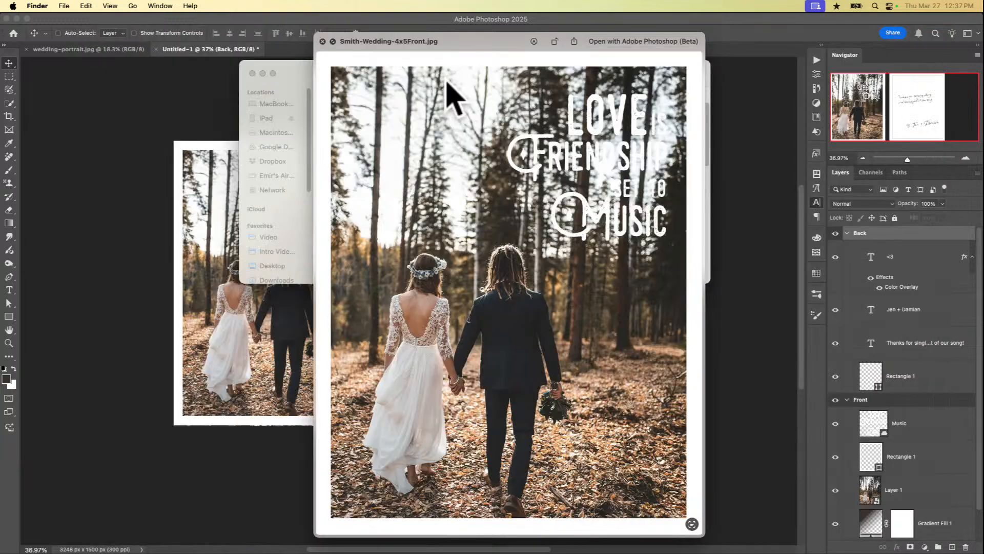
{"action": "key", "text": "Up"}
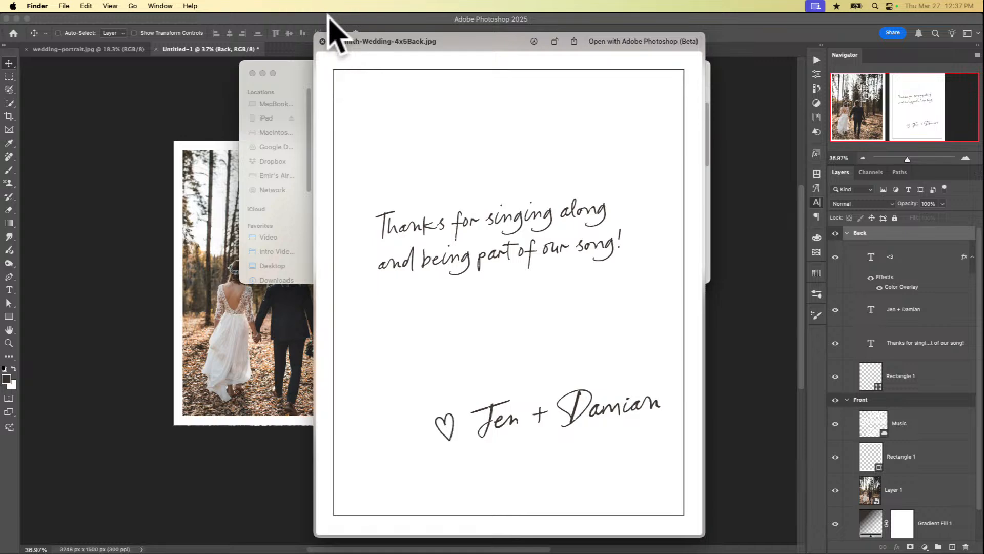
{"action": "left_click", "coordinate": [322, 41]}
{"action": "left_click", "coordinate": [252, 74]}
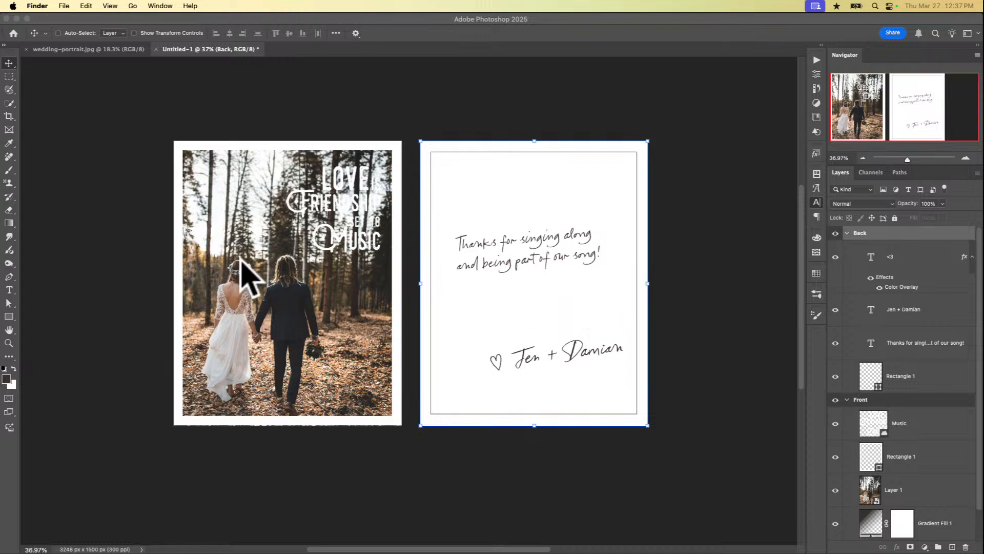
{"action": "left_click", "coordinate": [80, 67]}
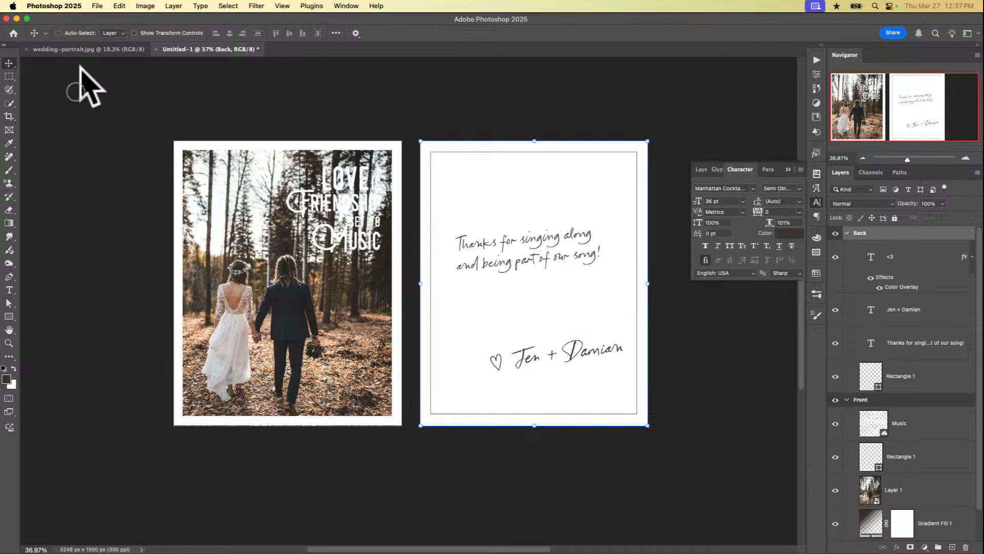
{"action": "left_click", "coordinate": [97, 6]}
{"action": "mouse_move", "coordinate": [123, 169]}
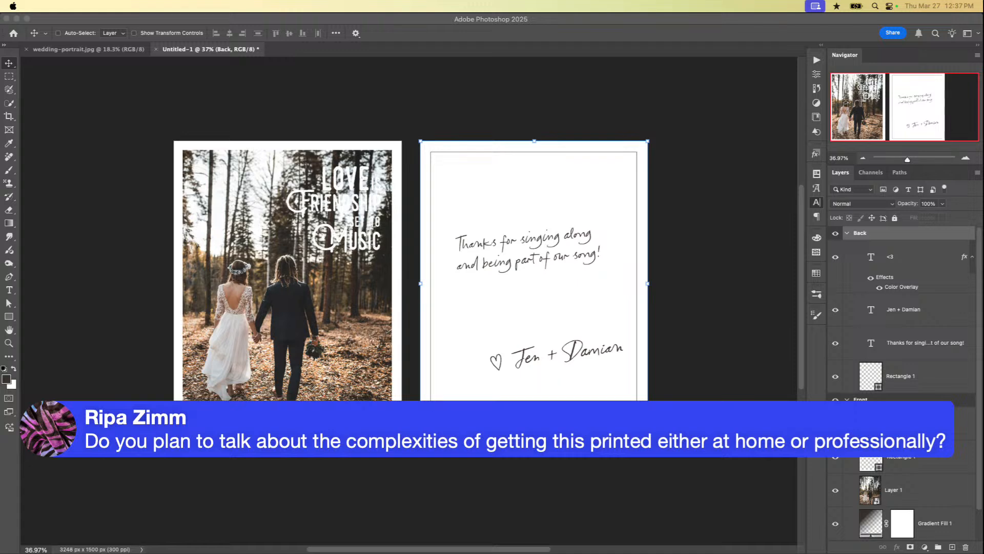
{"action": "left_click", "coordinate": [515, 458]}
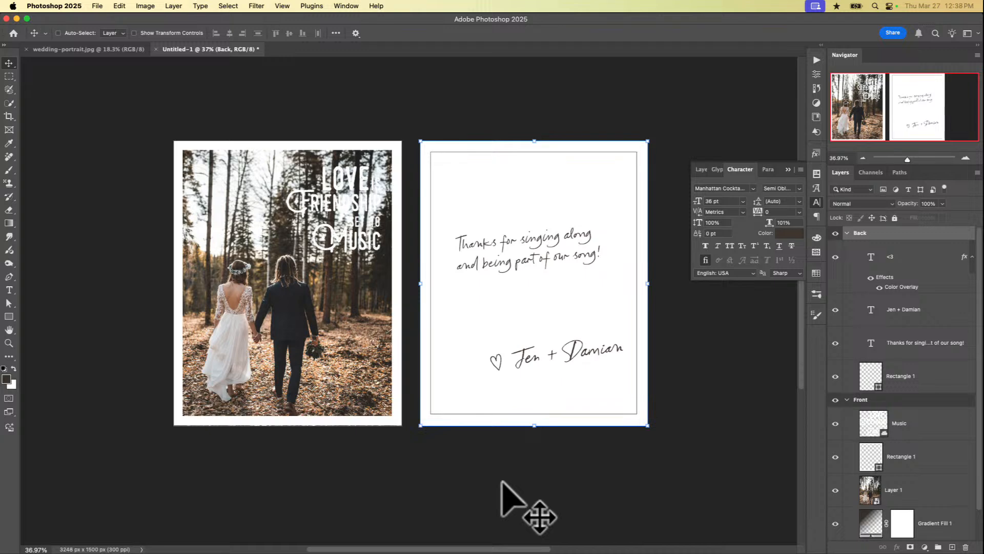
Move the photo layer Layer 1 below Gradient Fill 1 in the Front artboard.
{"action": "left_click", "coordinate": [918, 489]}
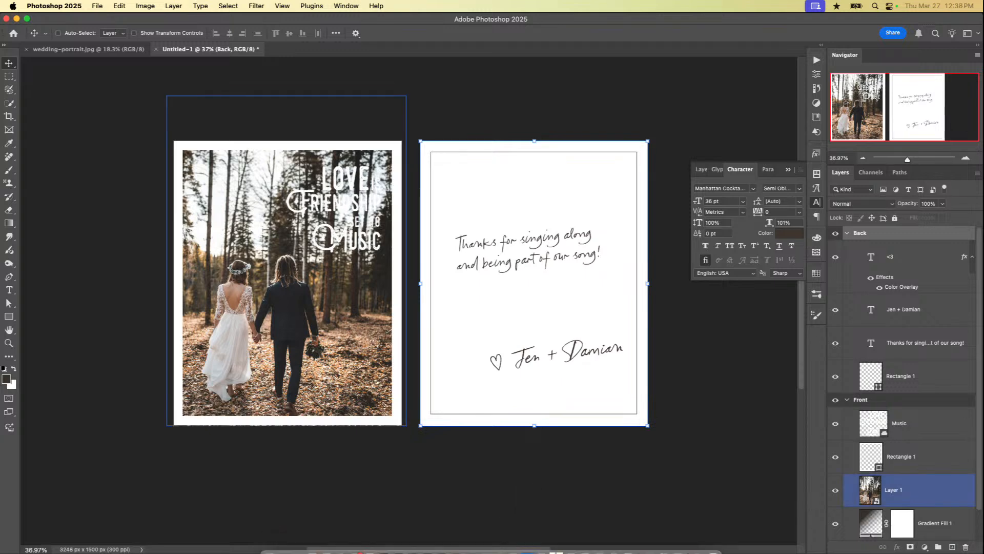
{"action": "left_click_drag", "start_coordinate": [960, 479], "coordinate": [957, 510]}
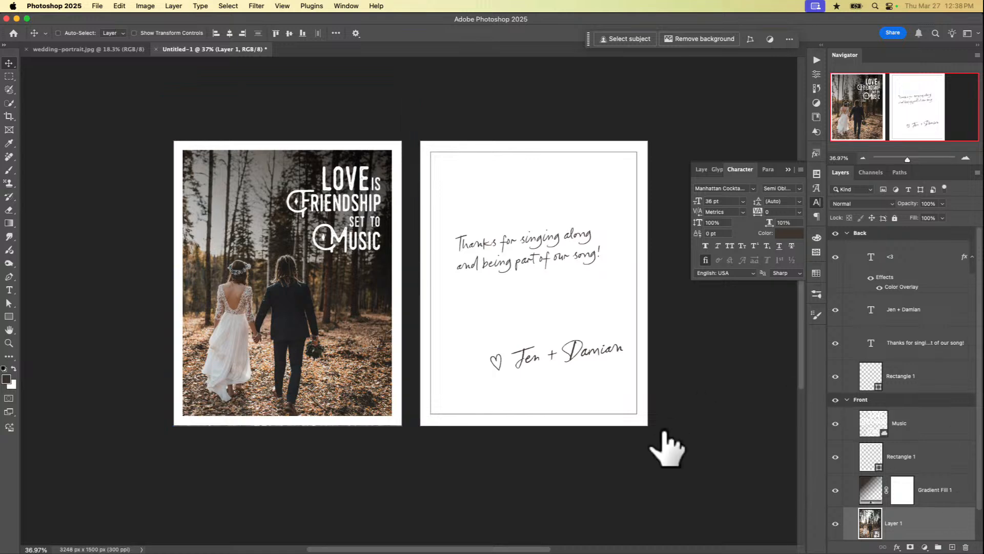
{"action": "scroll", "coordinate": [666, 451], "scroll_direction": "down", "scroll_amount": 1}
{"action": "scroll", "coordinate": [666, 451], "scroll_direction": "right", "scroll_amount": 1}
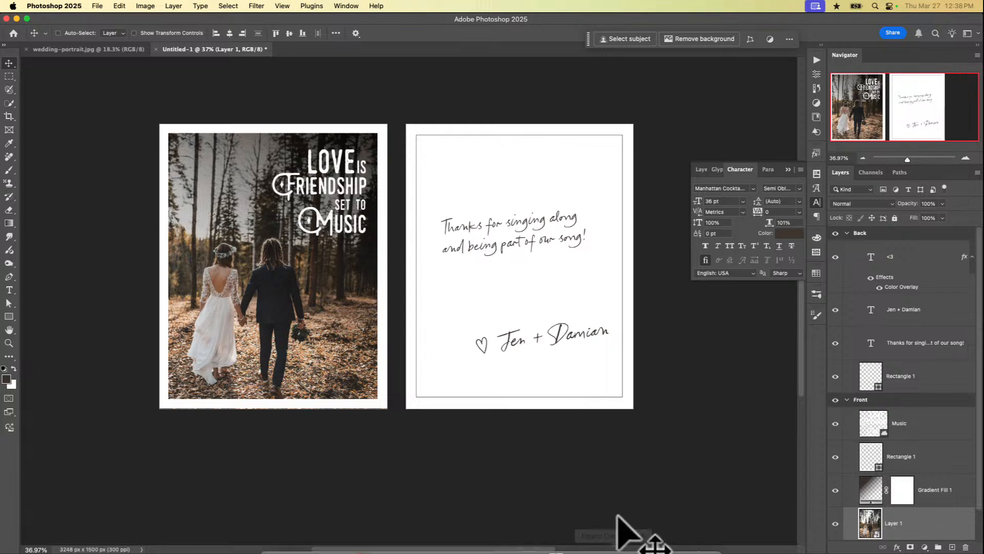
{"action": "mouse_move", "coordinate": [632, 538]}
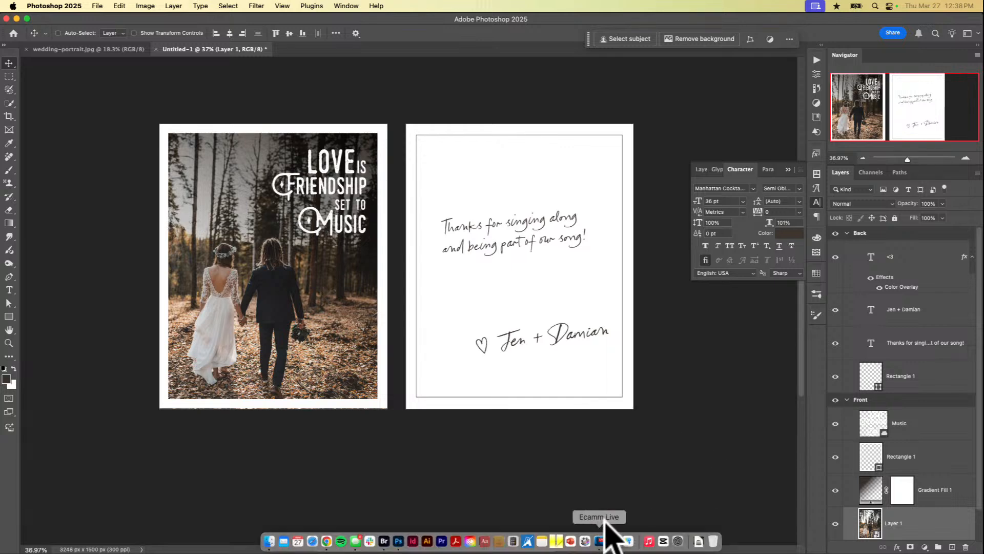
{"action": "left_click", "coordinate": [601, 528]}
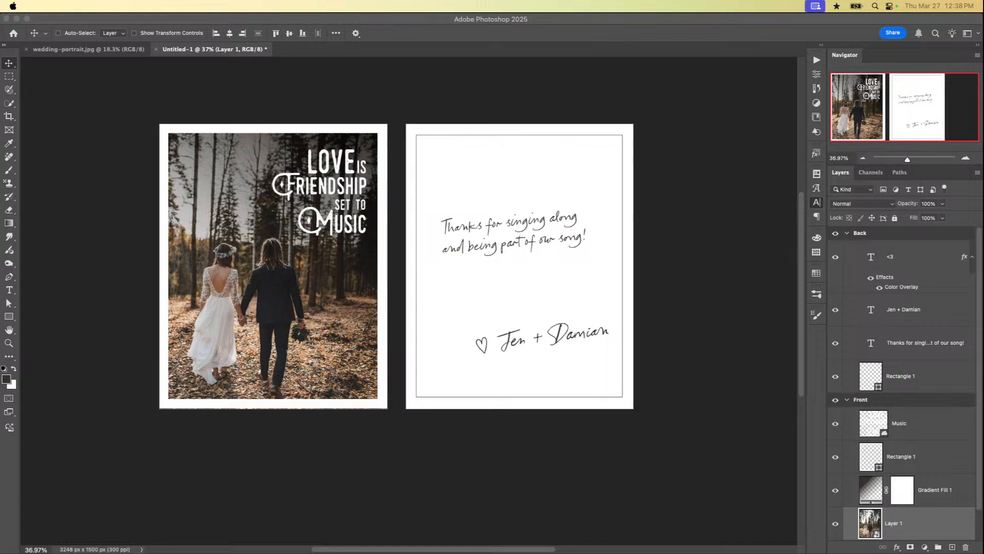
{"action": "left_click", "coordinate": [296, 466]}
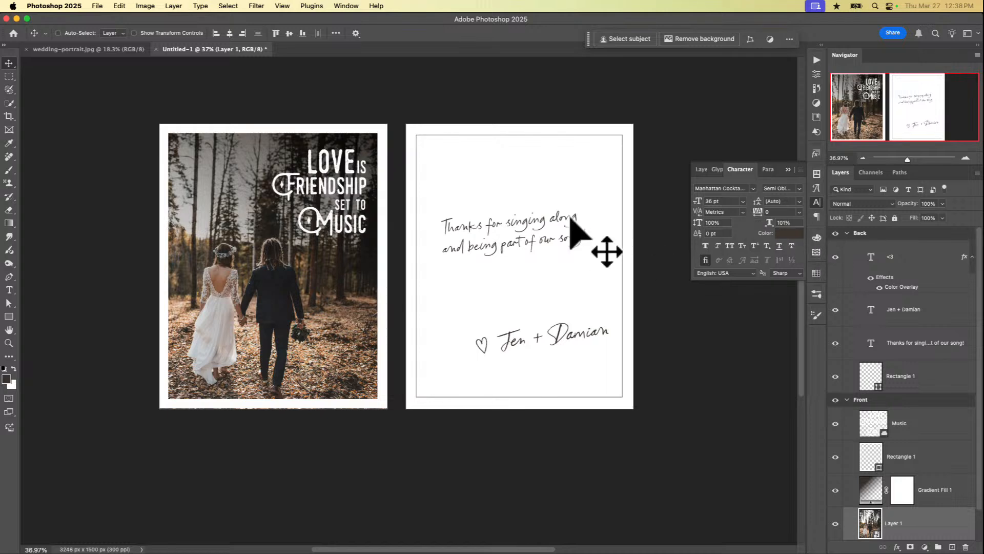
{"action": "left_click", "coordinate": [918, 343]}
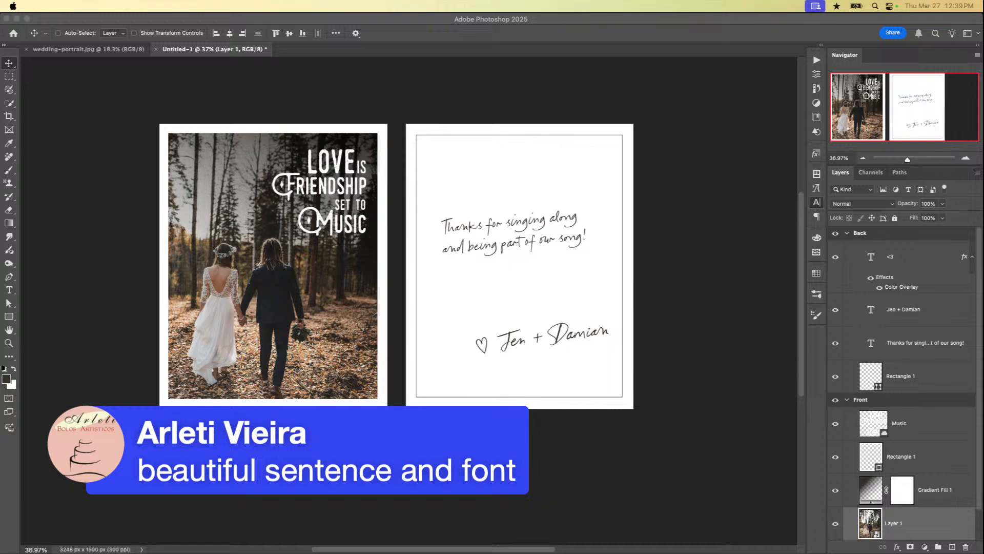
{"action": "left_click", "coordinate": [816, 202]}
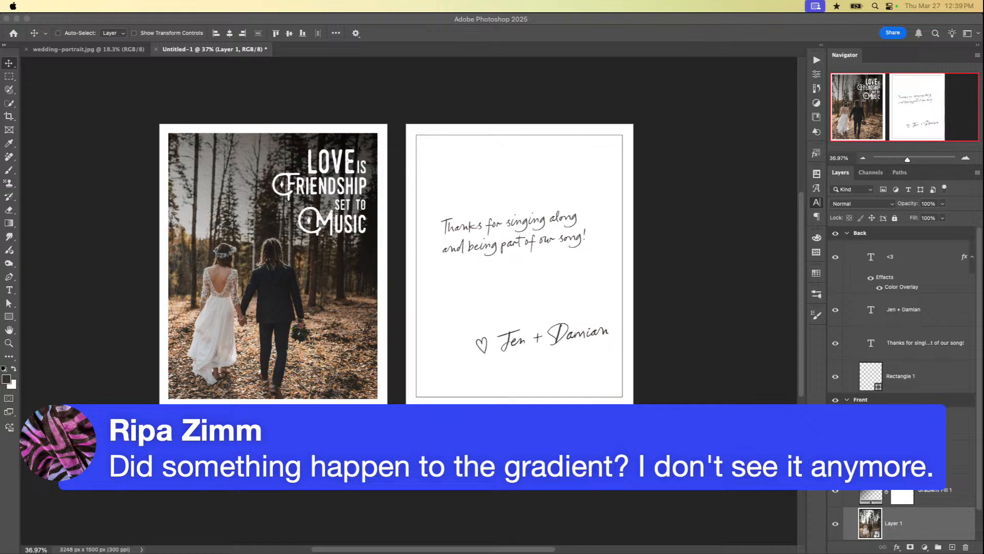
Hide and show Gradient Fill 1 in the Front artboard to compare the text's legibility with and without it.
{"action": "left_click", "coordinate": [953, 489]}
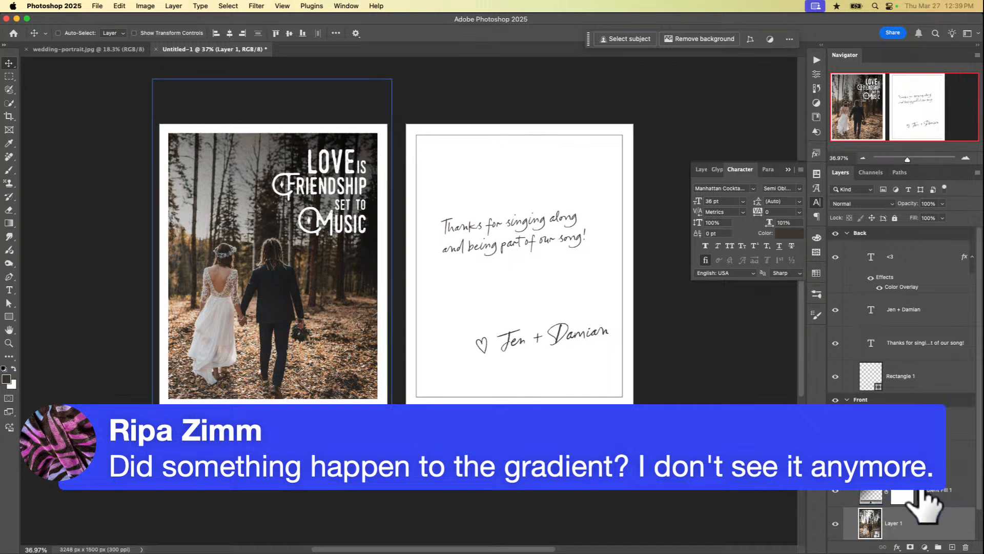
{"action": "scroll", "coordinate": [958, 472], "scroll_direction": "down", "scroll_amount": 2}
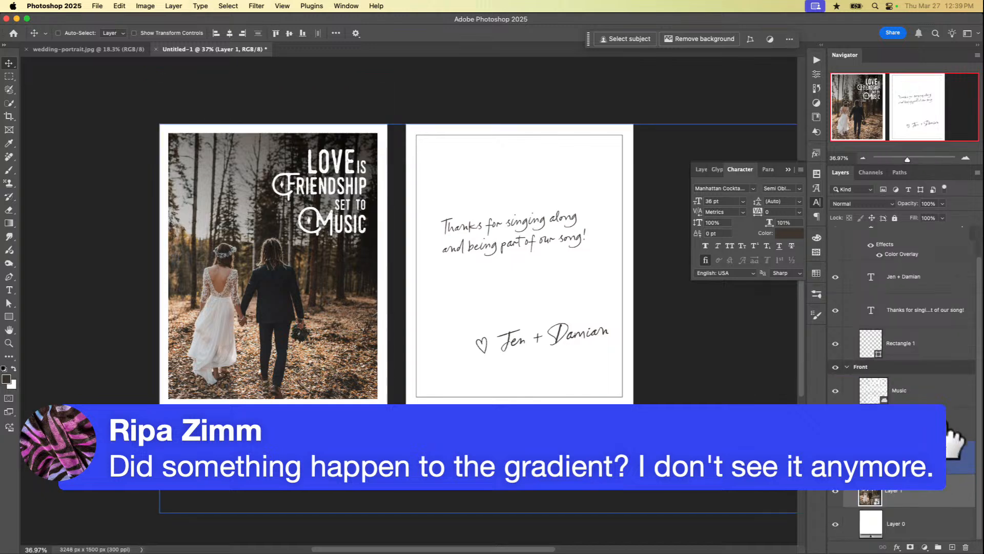
{"action": "left_click", "coordinate": [834, 457]}
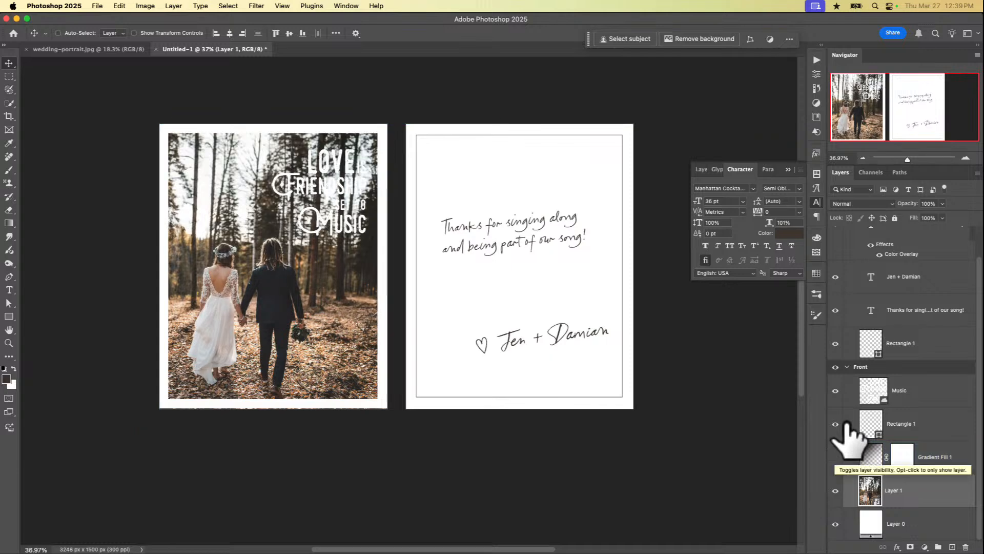
{"action": "left_click", "coordinate": [834, 456]}
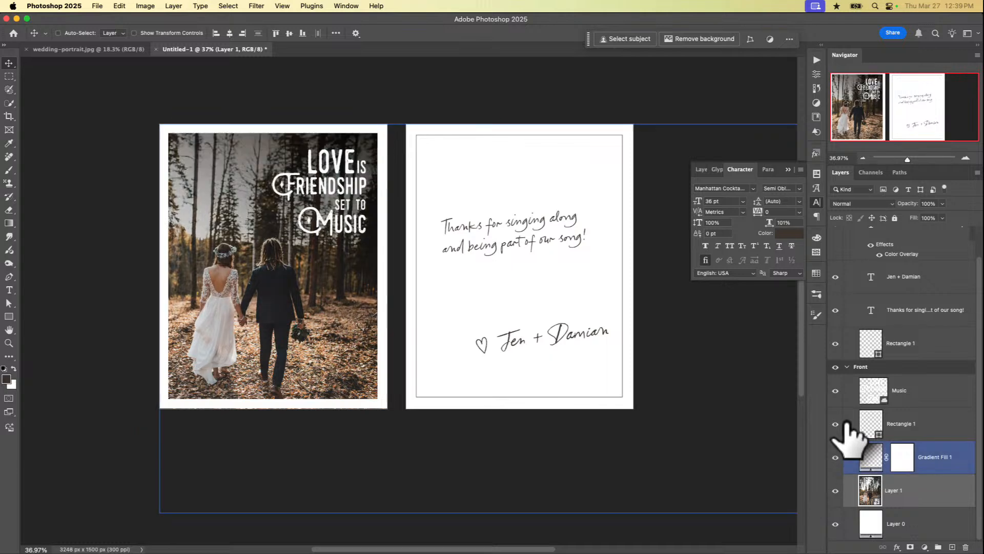
{"action": "left_click", "coordinate": [835, 456]}
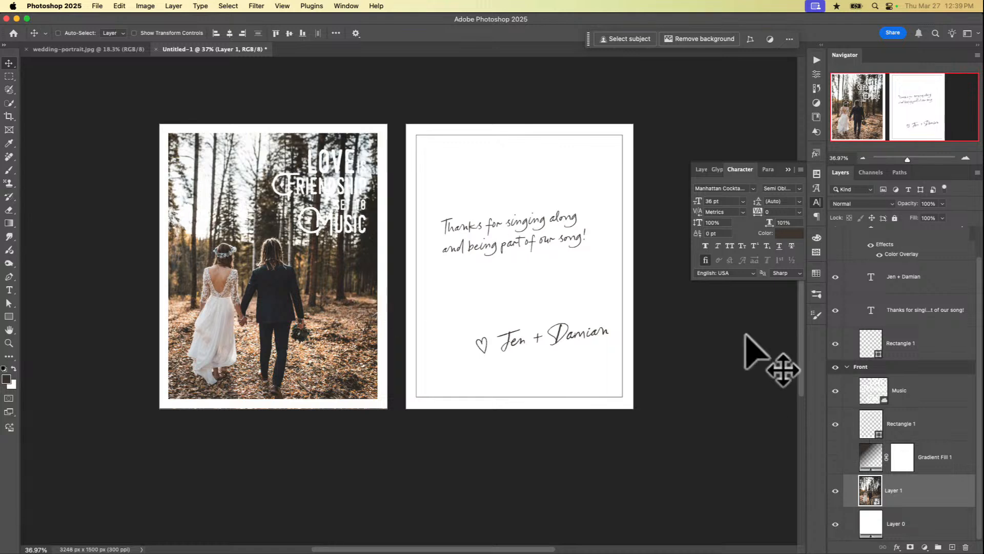
{"action": "left_click", "coordinate": [835, 457]}
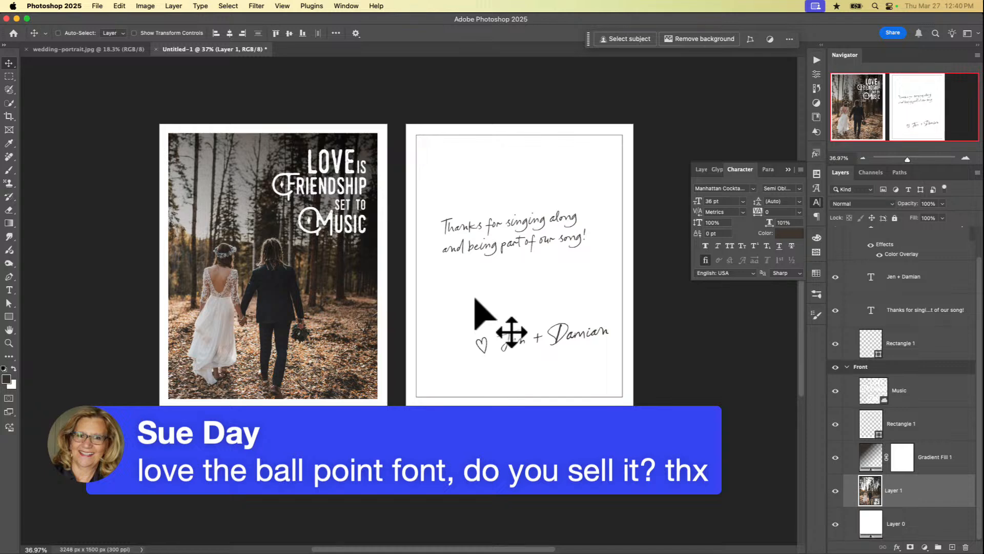
With the Type tool active, search the fonts for "liebe" and highlight LiebeHeide Color.
{"action": "key", "text": "t"}
{"action": "left_click", "coordinate": [109, 33]}
{"action": "left_click", "coordinate": [154, 33]}
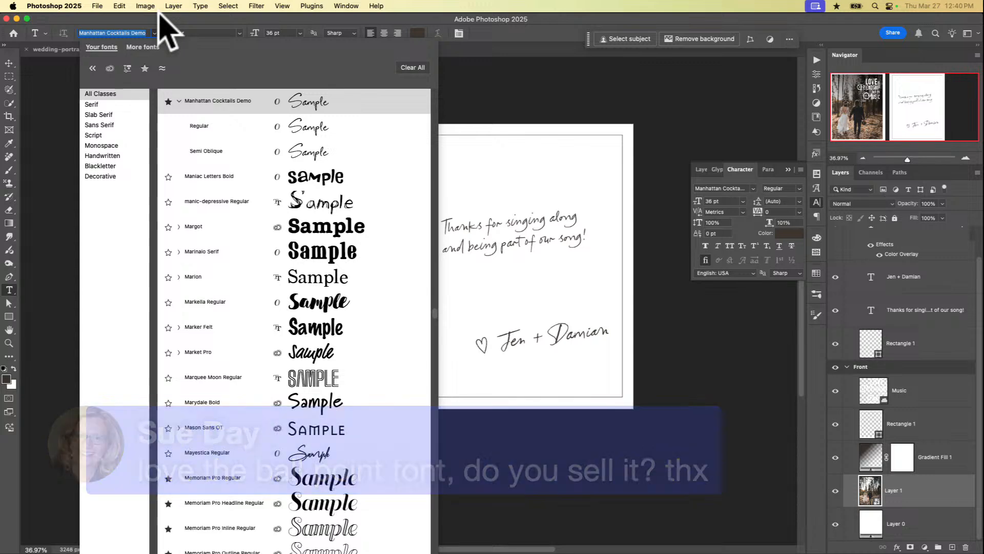
{"action": "type", "text": "liebe"}
{"action": "scroll", "coordinate": [256, 169], "scroll_direction": "up", "scroll_amount": 1}
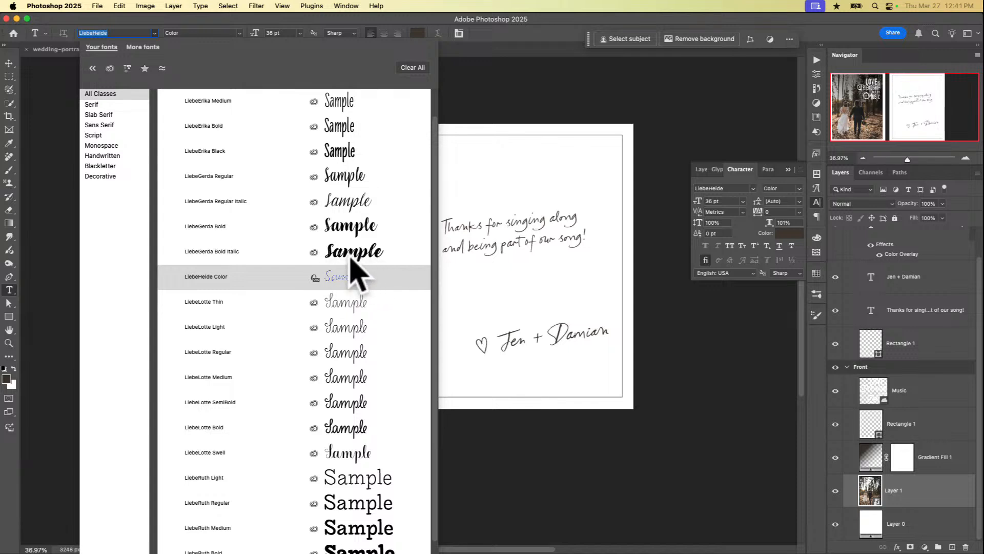
{"action": "key", "text": "Down"}
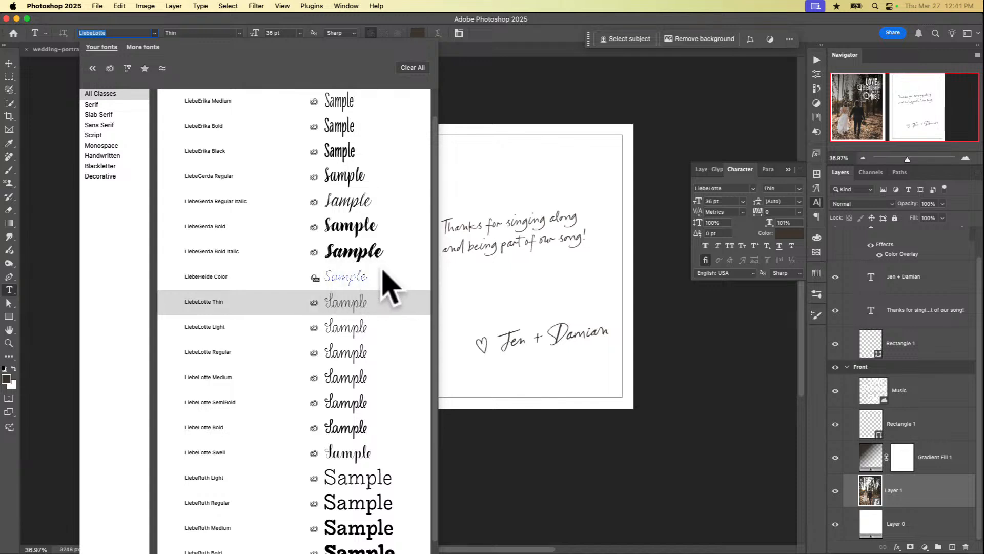
{"action": "key", "text": "Up"}
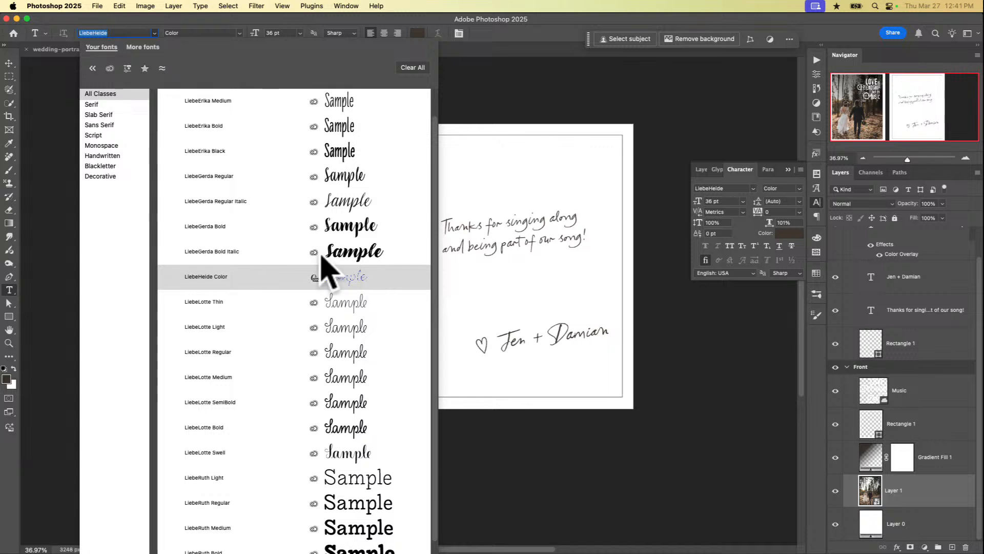
Choose the LiebeHeide Color font and commit the heart text edit in the Back artboard.
{"action": "key", "text": "Down"}
{"action": "key", "text": "Up"}
{"action": "key", "text": "Return"}
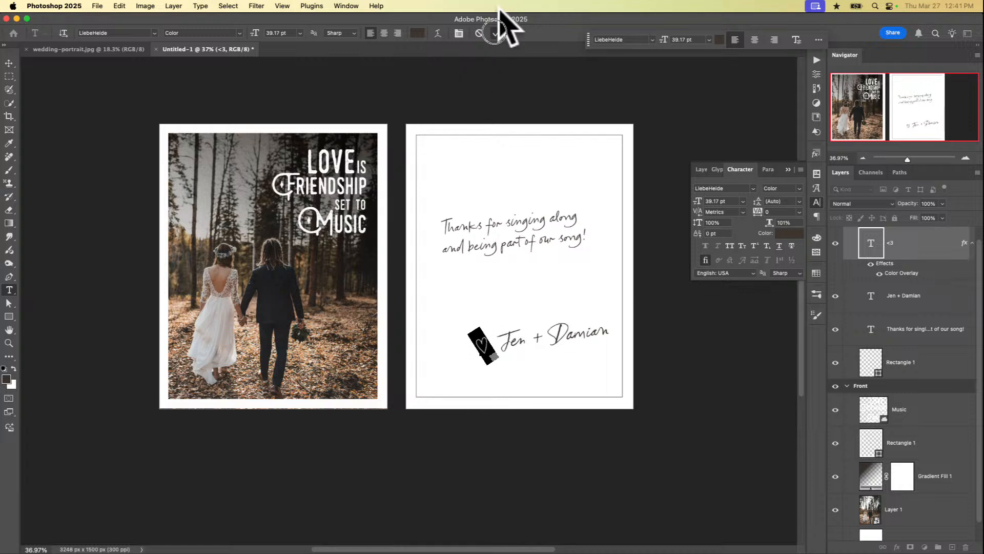
{"action": "left_click", "coordinate": [496, 33]}
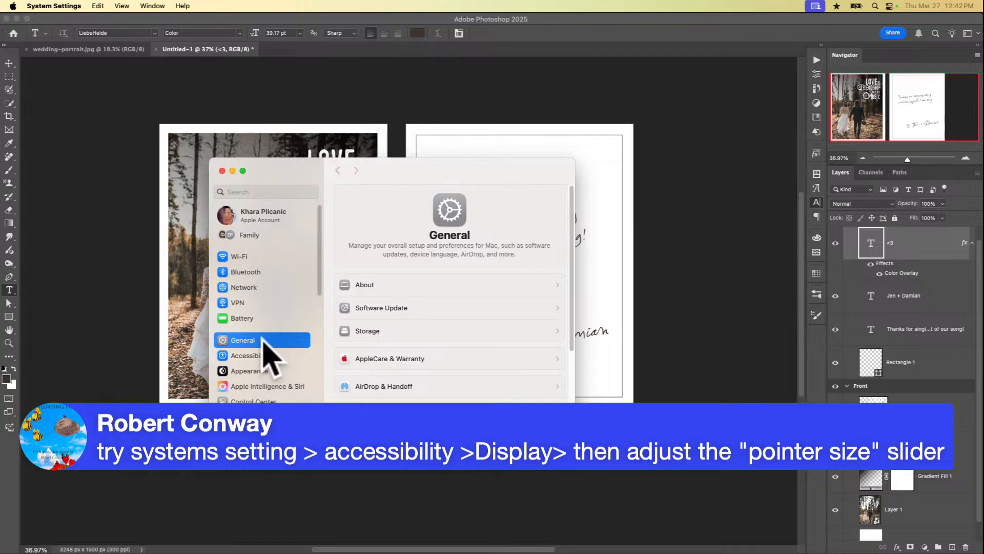
In System Settings, examine the pointer options in the Accessibility Display settings and close the window.
{"action": "left_click", "coordinate": [261, 354]}
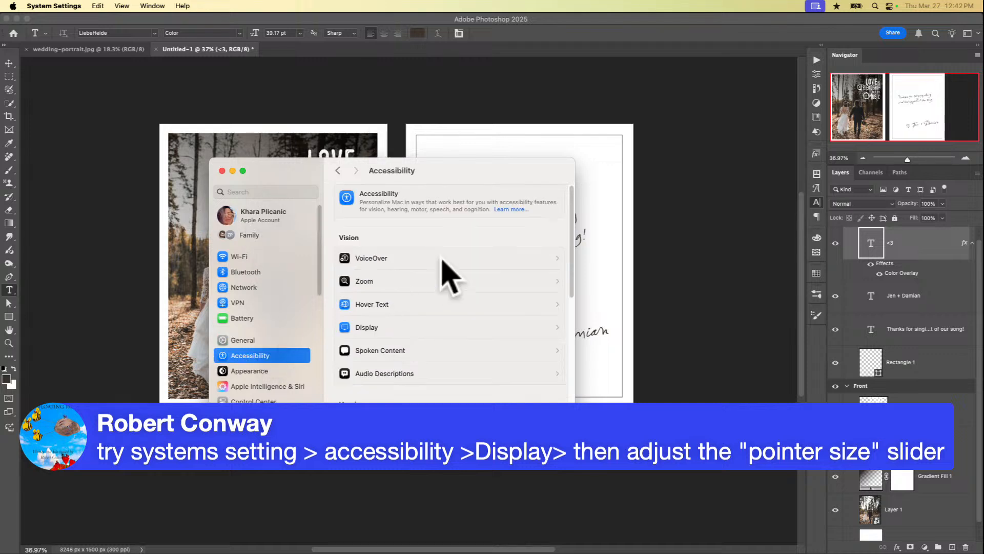
{"action": "scroll", "coordinate": [425, 307], "scroll_direction": "down", "scroll_amount": 3}
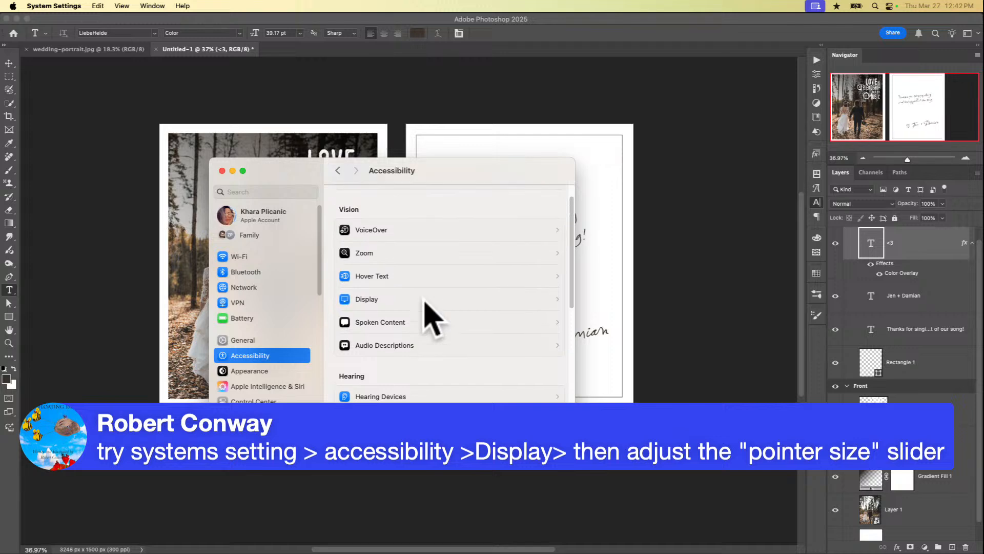
{"action": "left_click", "coordinate": [422, 308]}
{"action": "scroll", "coordinate": [428, 310], "scroll_direction": "down", "scroll_amount": 5}
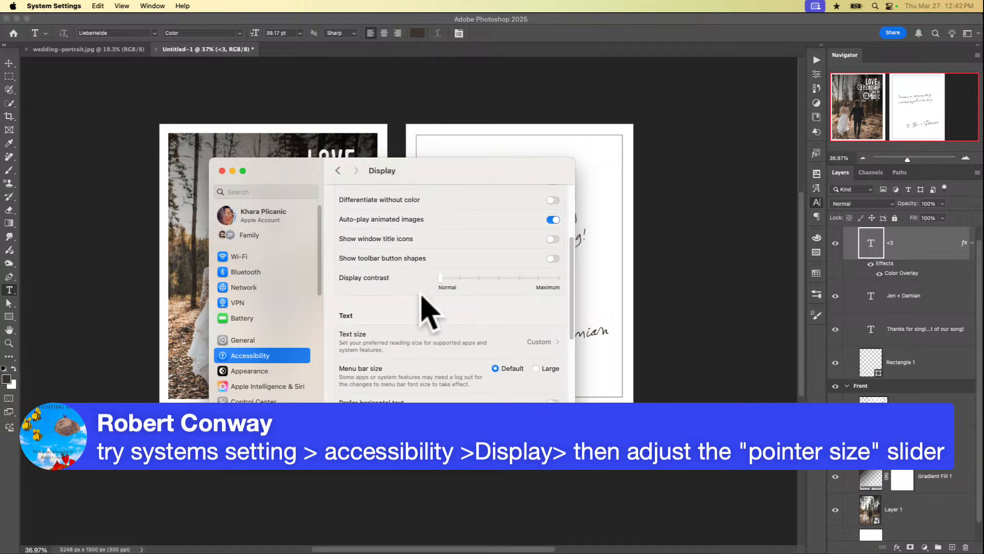
{"action": "scroll", "coordinate": [427, 308], "scroll_direction": "down", "scroll_amount": 4}
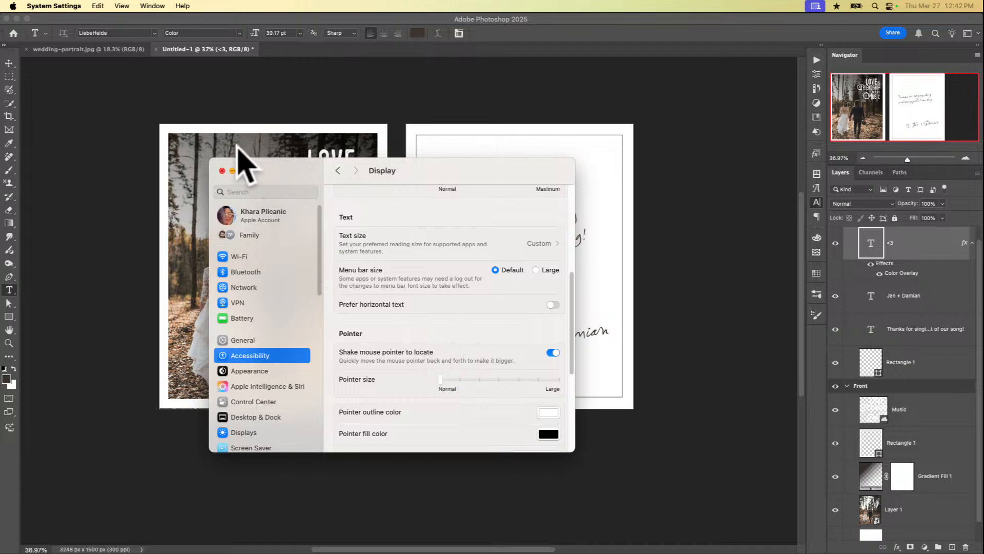
{"action": "left_click", "coordinate": [221, 170]}
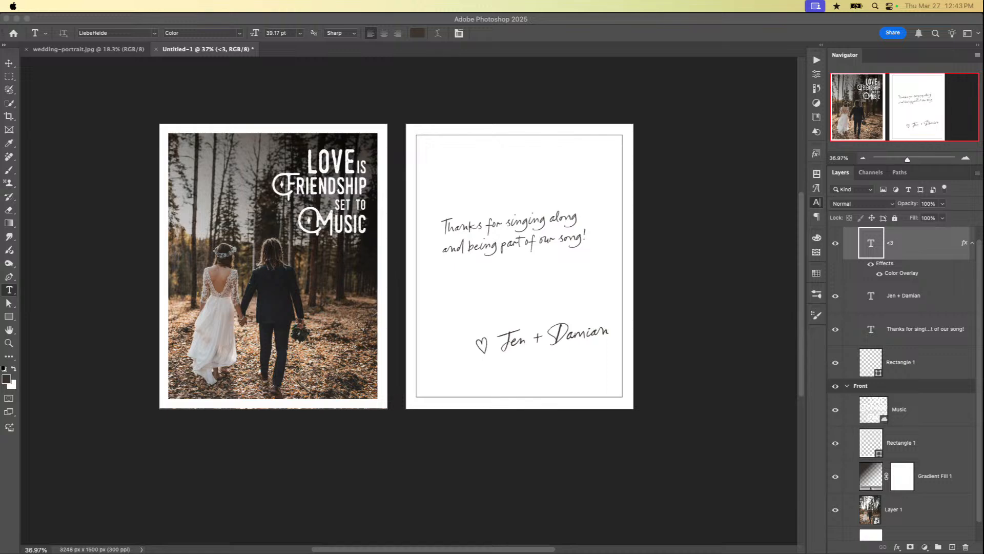
Return to Photoshop and look over the export options for artboards without exporting anything.
{"action": "left_click", "coordinate": [548, 456]}
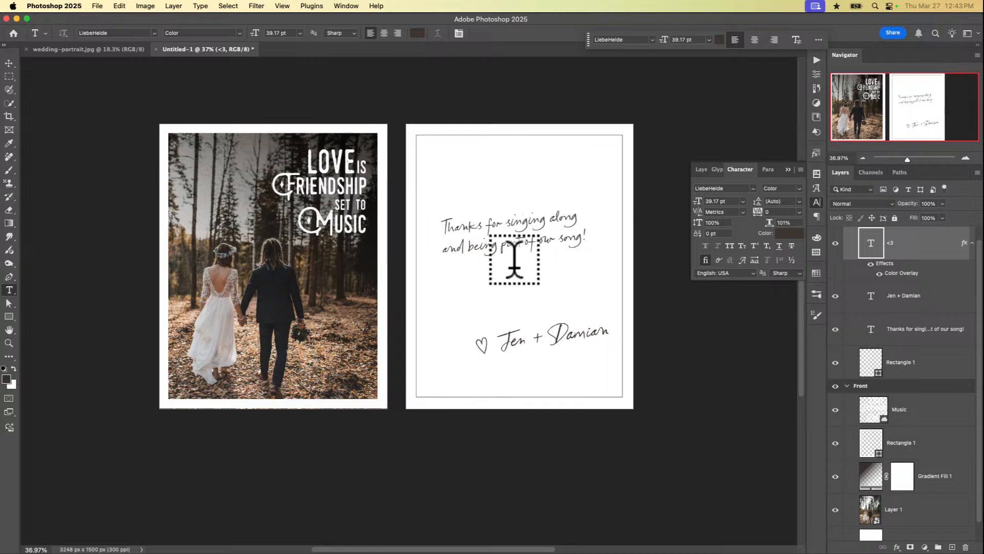
{"action": "left_click", "coordinate": [99, 6]}
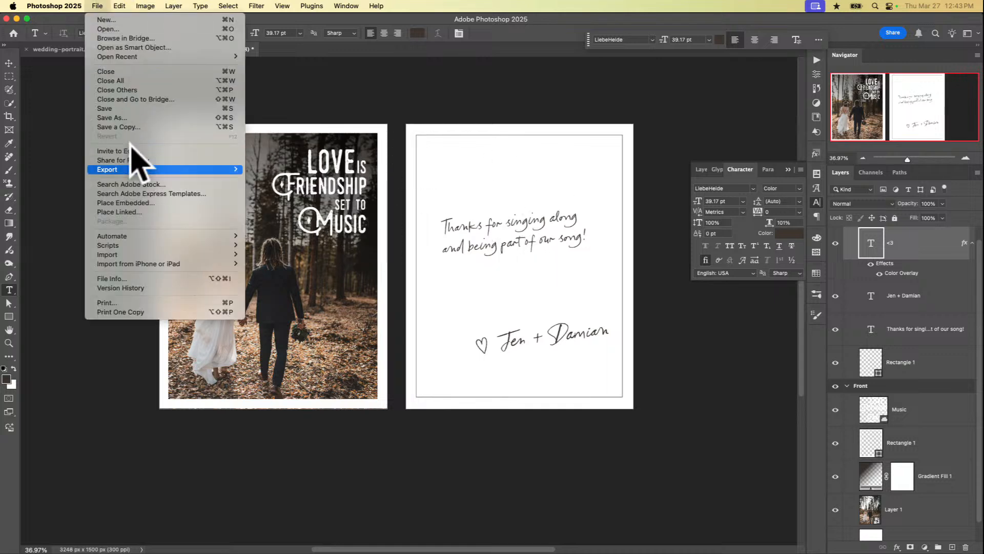
{"action": "mouse_move", "coordinate": [233, 170]}
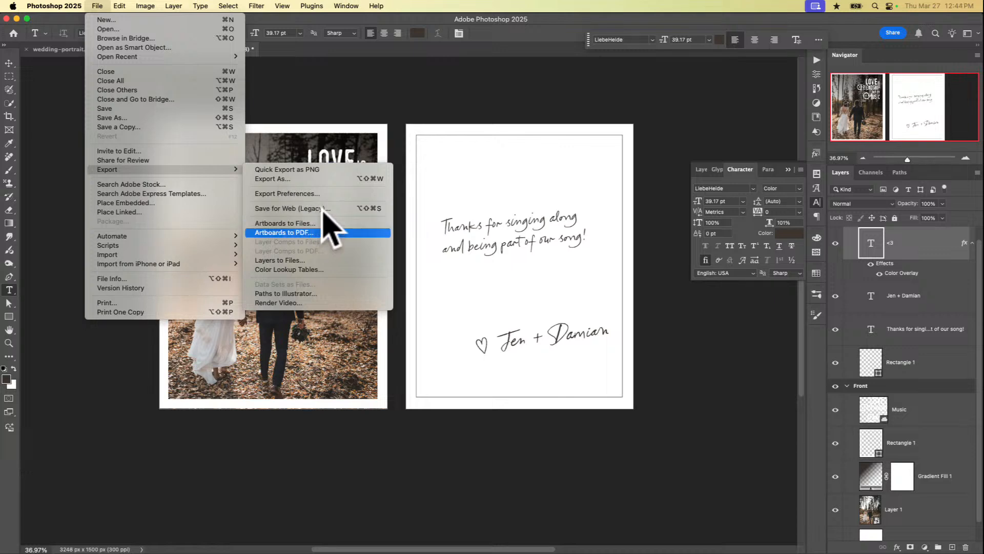
{"action": "left_click", "coordinate": [682, 62]}
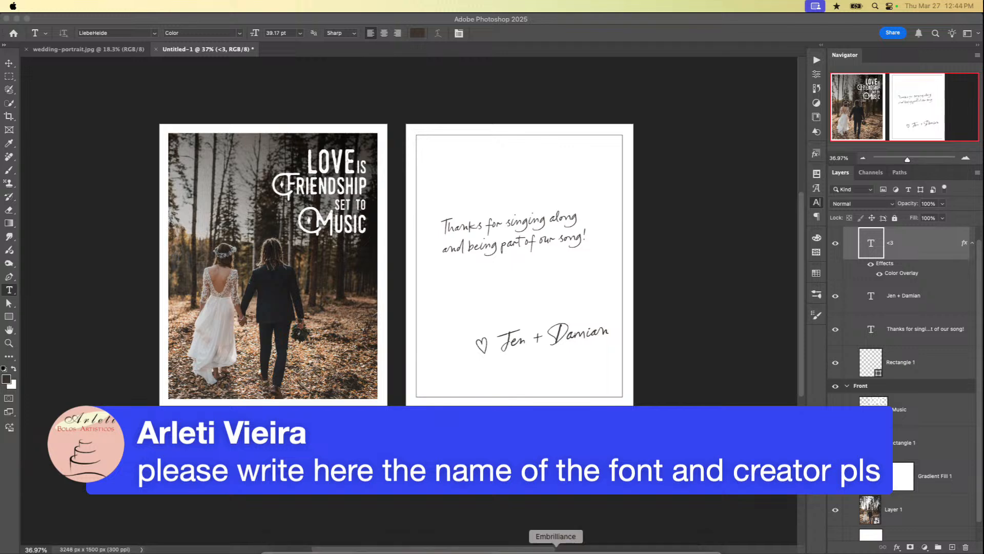
In System Settings, try disabling Shake mouse pointer to locate in the Accessibility Display settings, switch it back on, and close the window.
{"action": "mouse_move", "coordinate": [326, 540]}
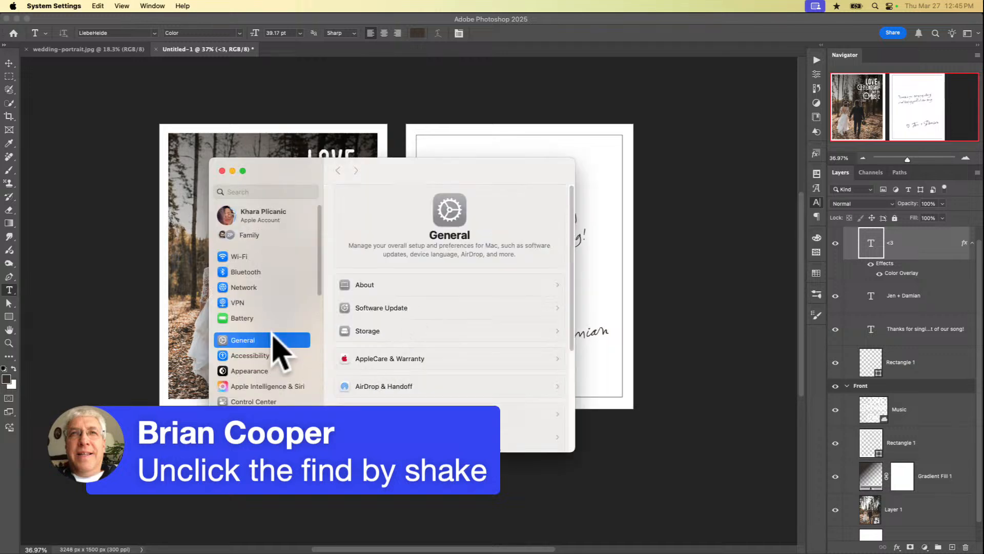
{"action": "left_click", "coordinate": [276, 354]}
{"action": "scroll", "coordinate": [399, 369], "scroll_direction": "down", "scroll_amount": 5}
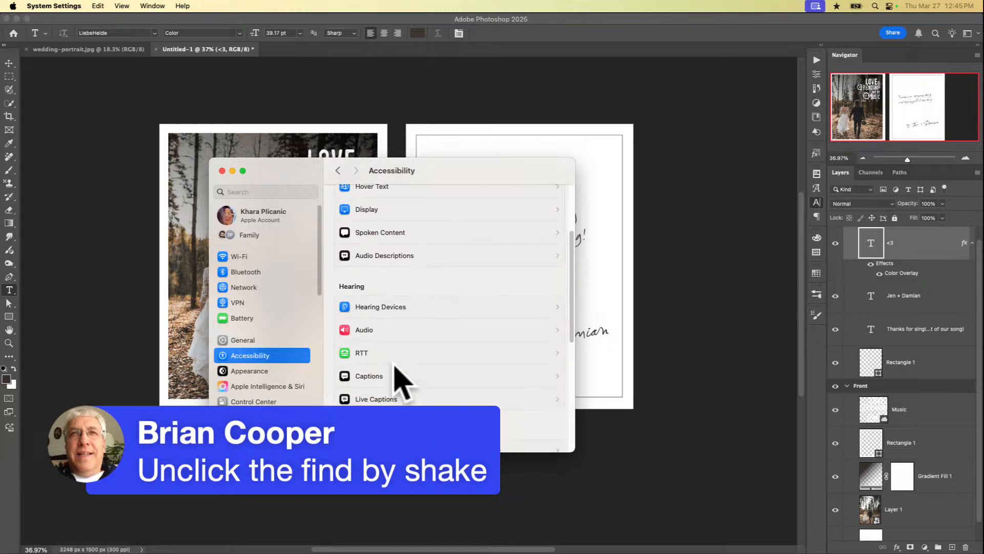
{"action": "scroll", "coordinate": [399, 377], "scroll_direction": "up", "scroll_amount": 4}
{"action": "left_click", "coordinate": [403, 306]}
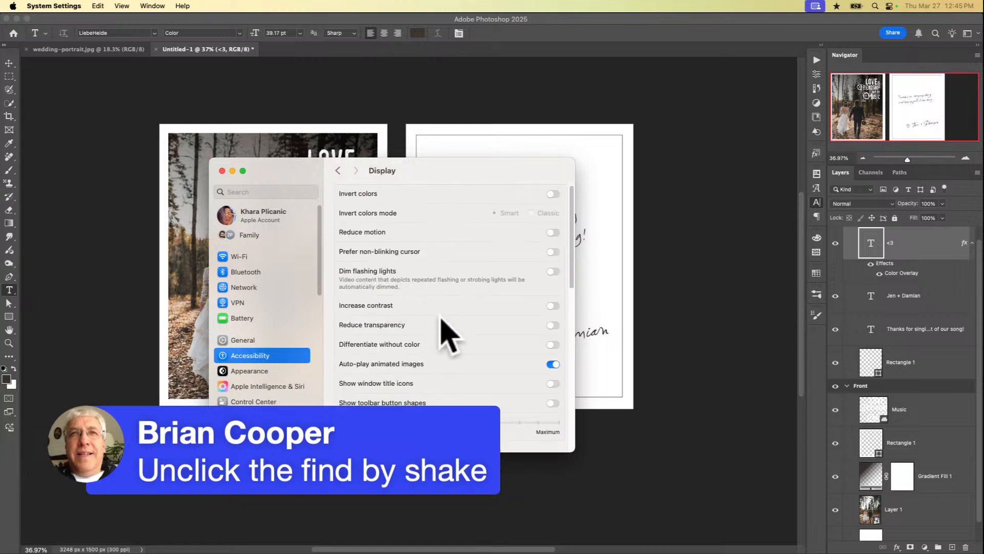
{"action": "scroll", "coordinate": [436, 338], "scroll_direction": "down", "scroll_amount": 8}
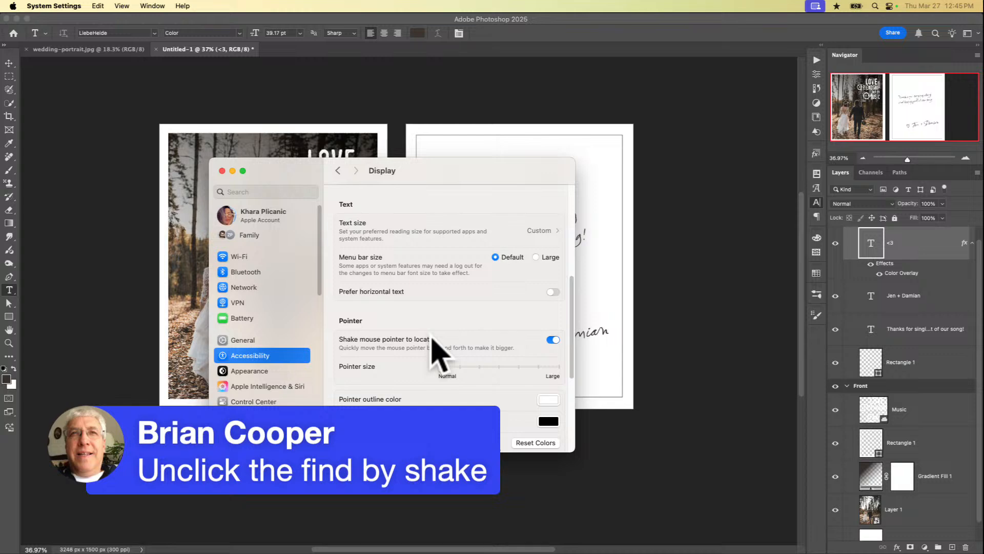
{"action": "left_click", "coordinate": [554, 339]}
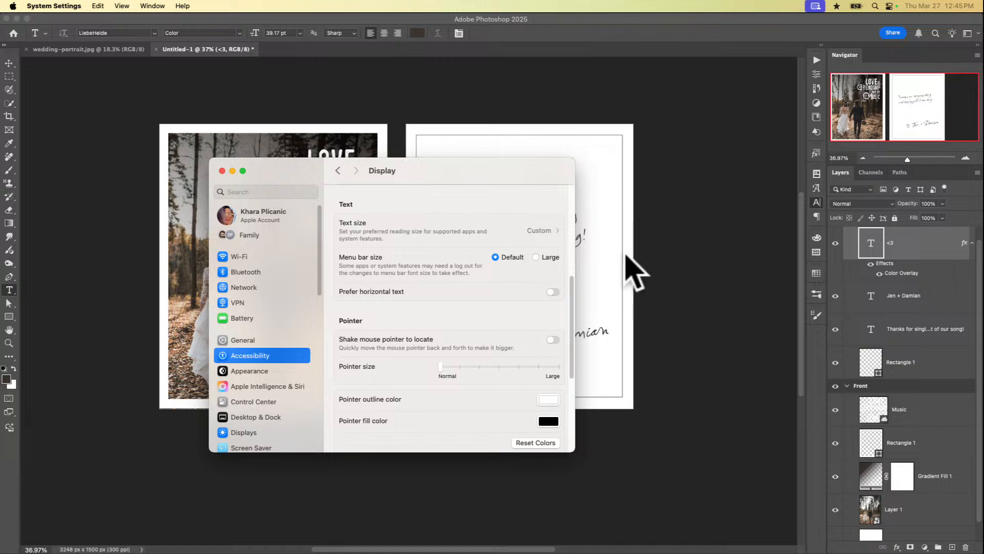
{"action": "left_click", "coordinate": [554, 339]}
{"action": "left_click", "coordinate": [222, 171]}
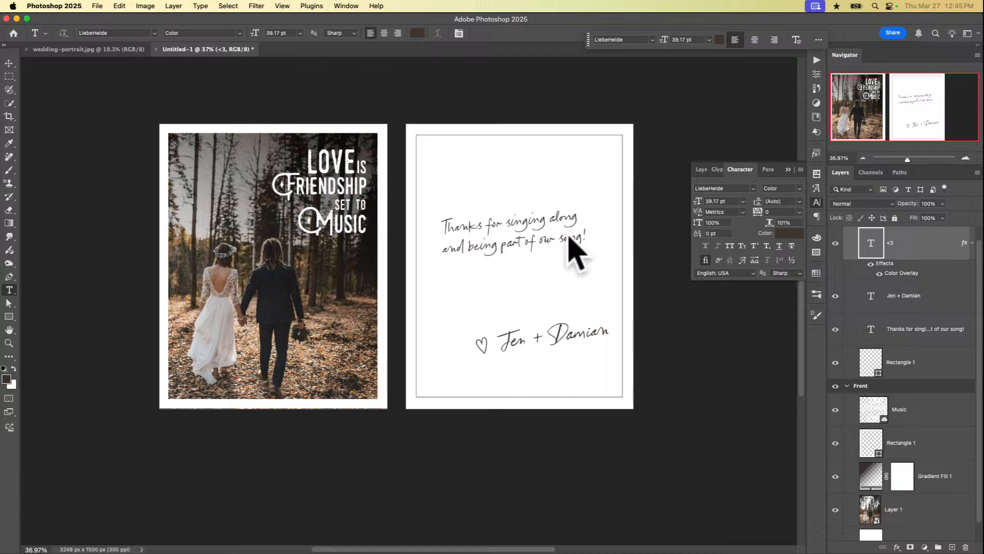
{"action": "scroll", "coordinate": [590, 283], "scroll_direction": "left", "scroll_amount": 3}
{"action": "scroll", "coordinate": [590, 283], "scroll_direction": "up", "scroll_amount": 2}
{"action": "scroll", "coordinate": [588, 287], "scroll_direction": "right", "scroll_amount": 1}
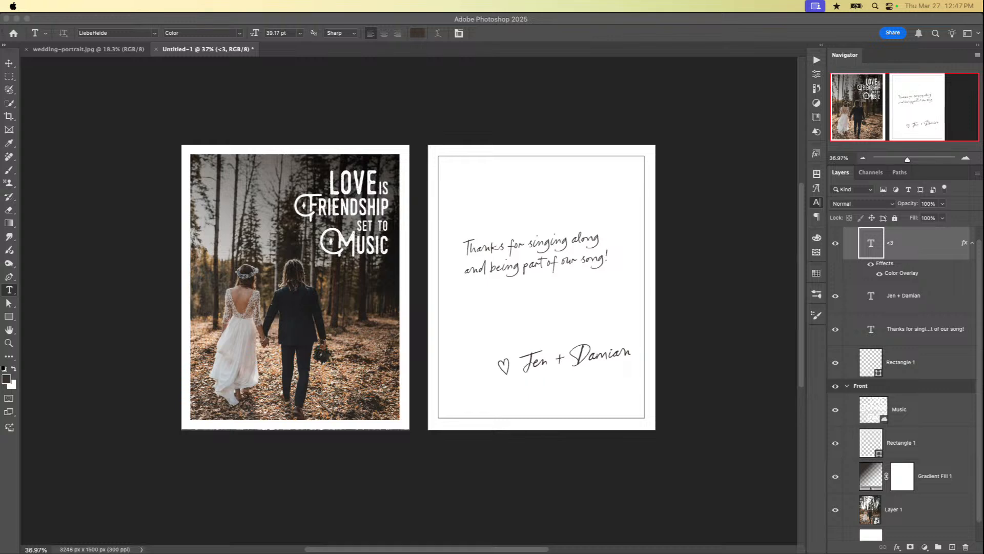
{"action": "left_click", "coordinate": [533, 454]}
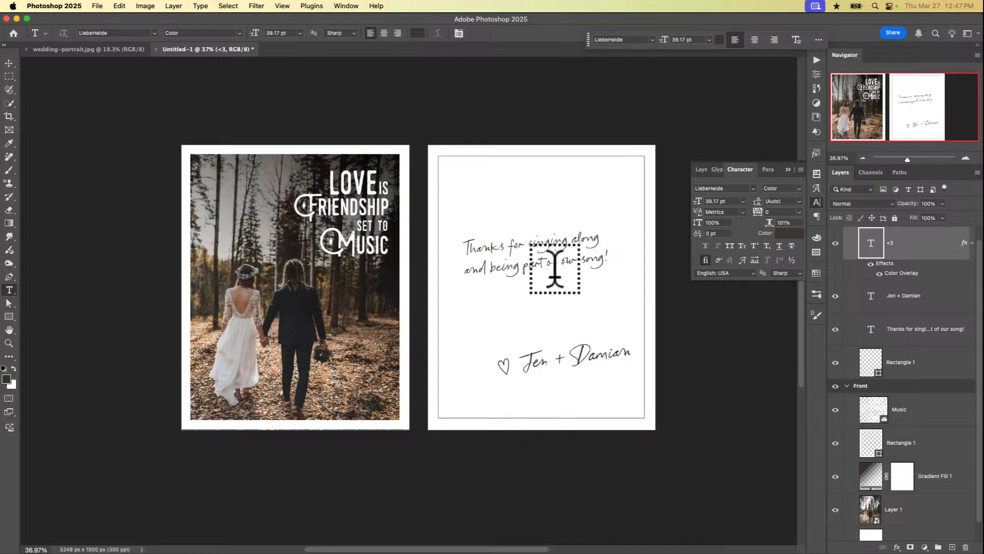